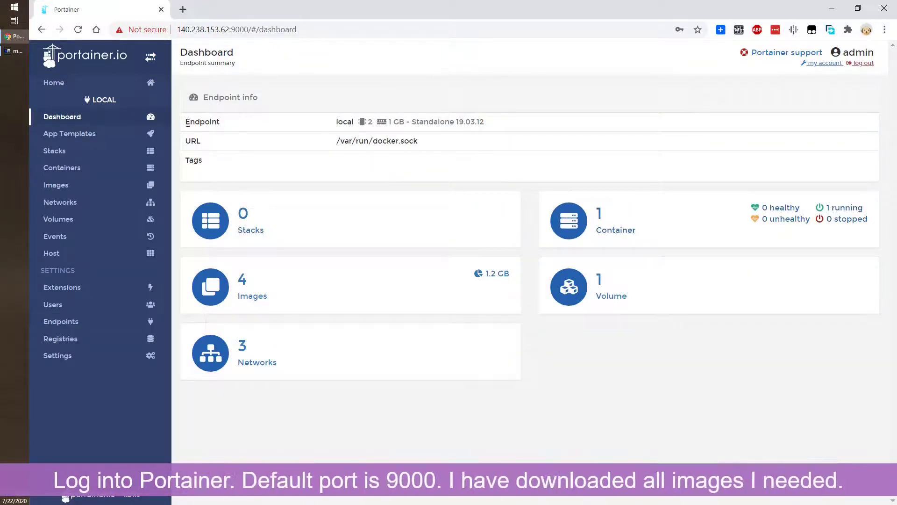
- Review the downloaded MySQL, Nginx and WordPress images, then show the container list
click(210, 285)
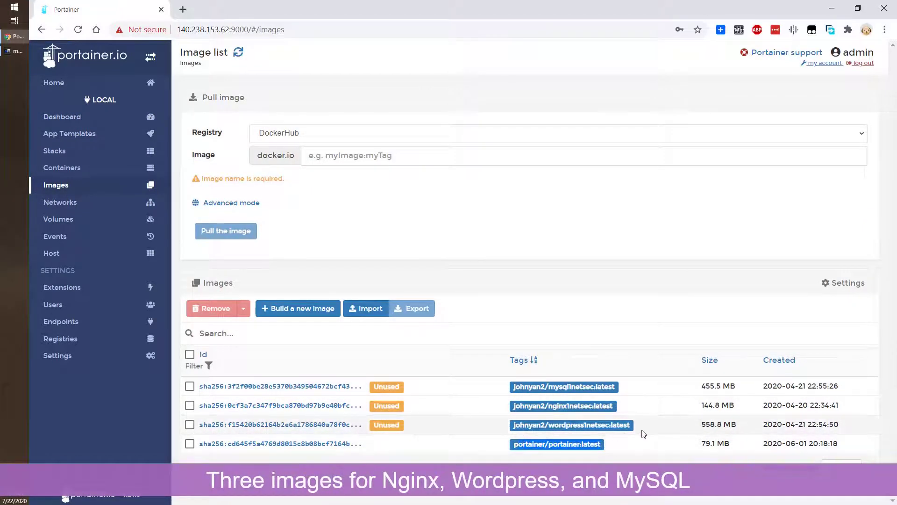
drag(643, 425, 663, 384)
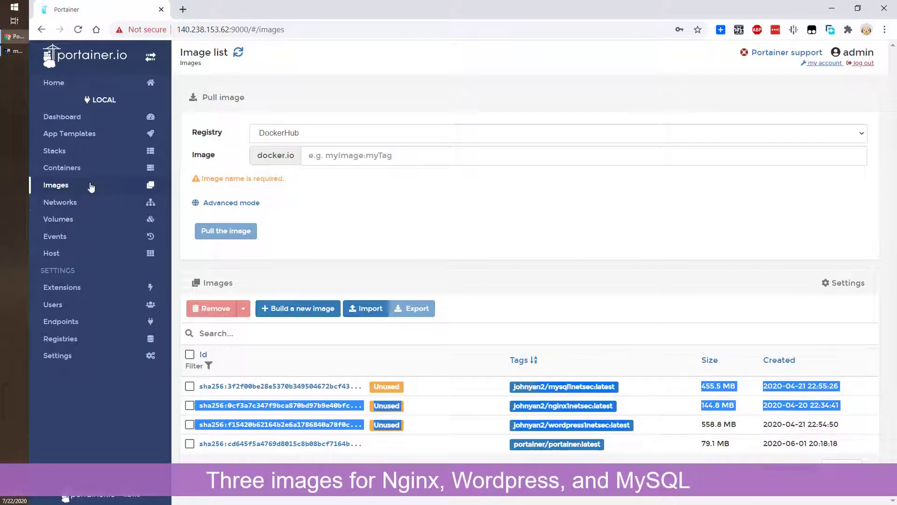
click(79, 169)
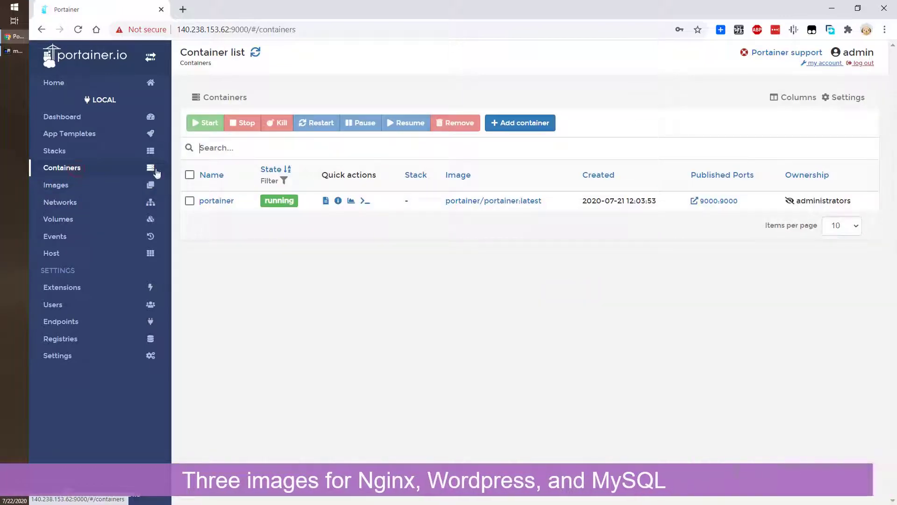
- Start a new container named nginx-jonnetsec using the johnyan2/nginx1netsec:latest image
click(532, 123)
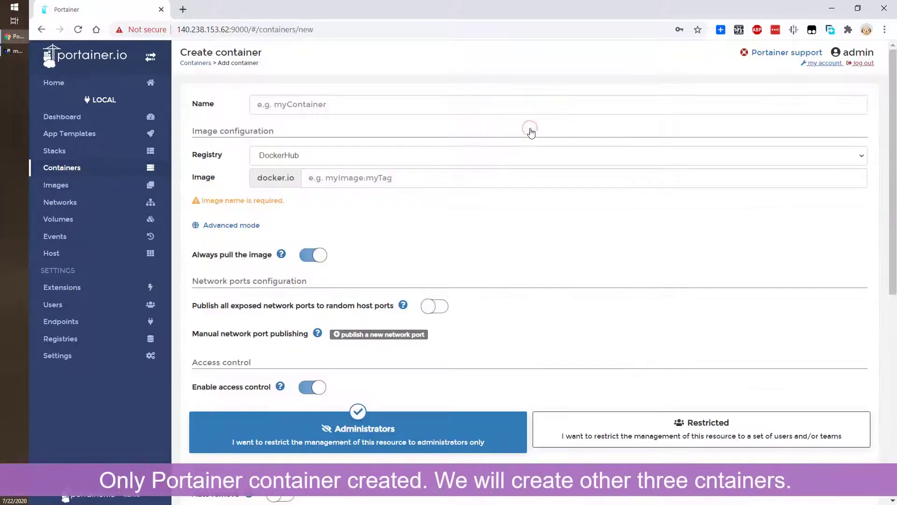
click(383, 108)
text(ngi)
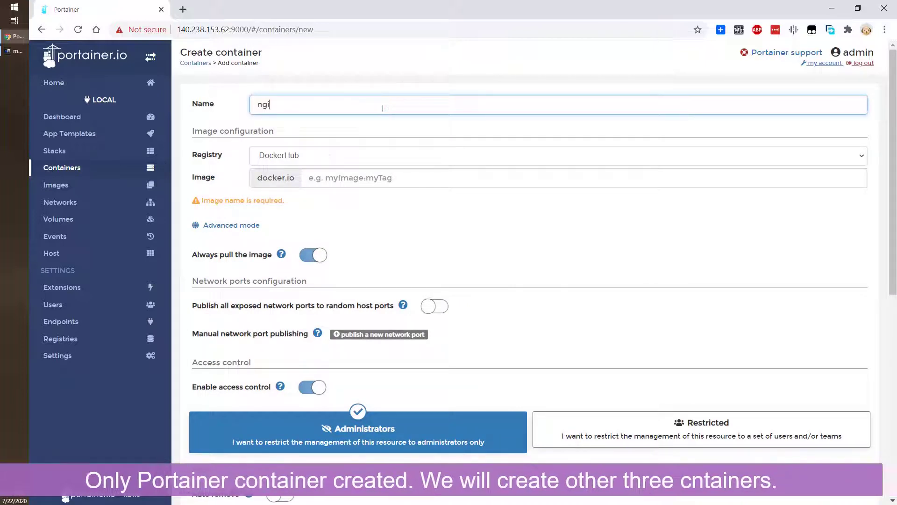
text(nx-jonnetsec)
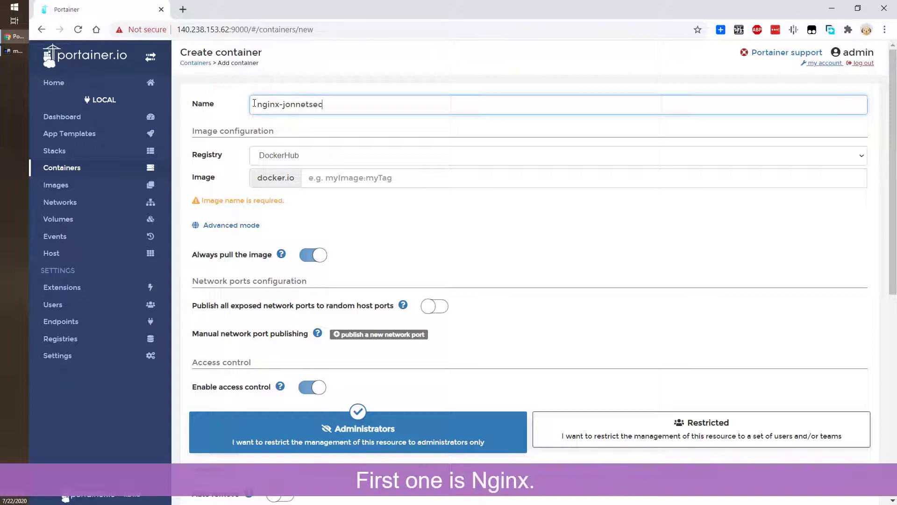
click(366, 179)
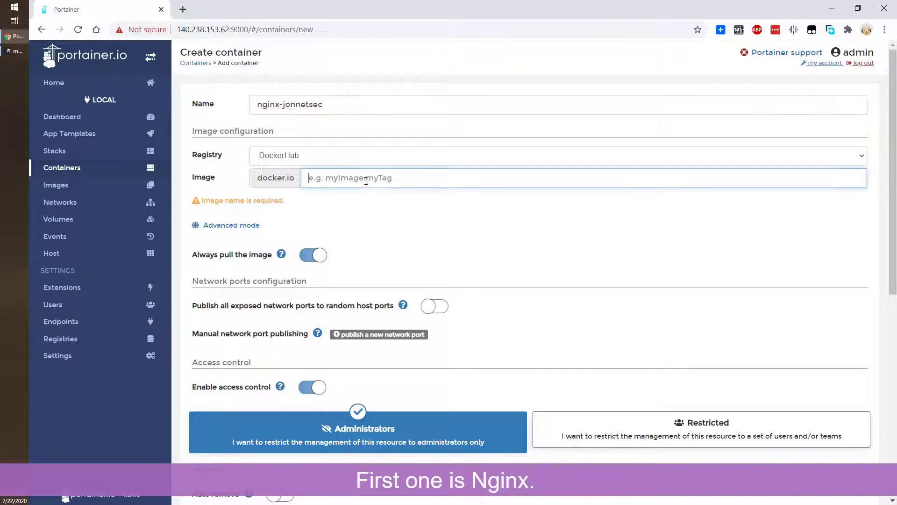
text(jo)
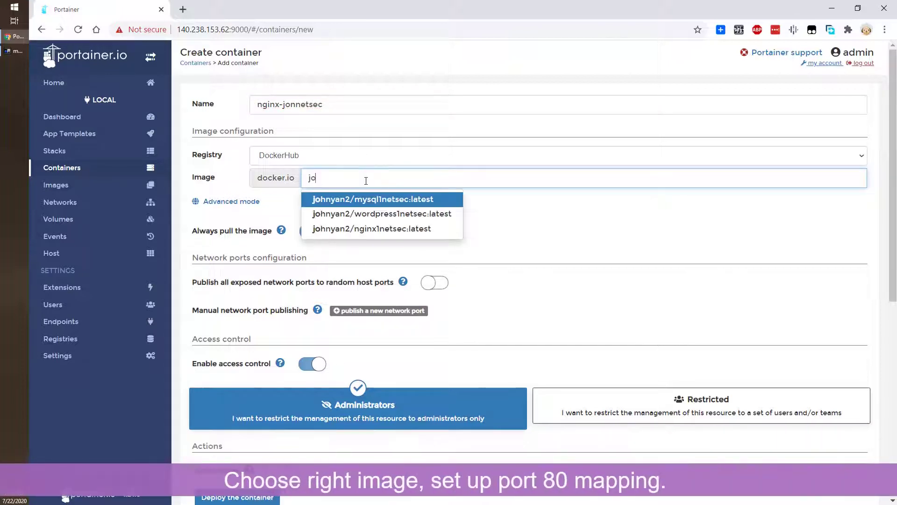
click(406, 232)
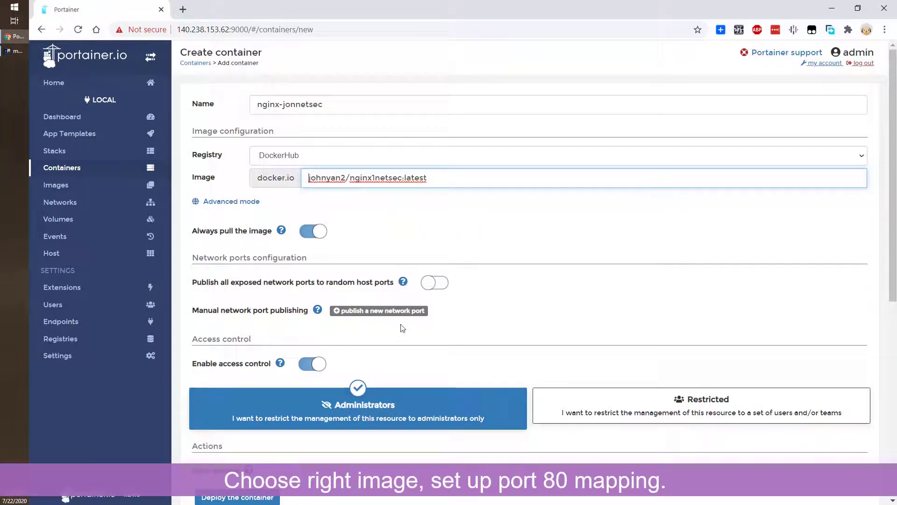
- Publish host port 80 to container port 80 and deploy the nginx container
scroll(538, 274, down, 2)
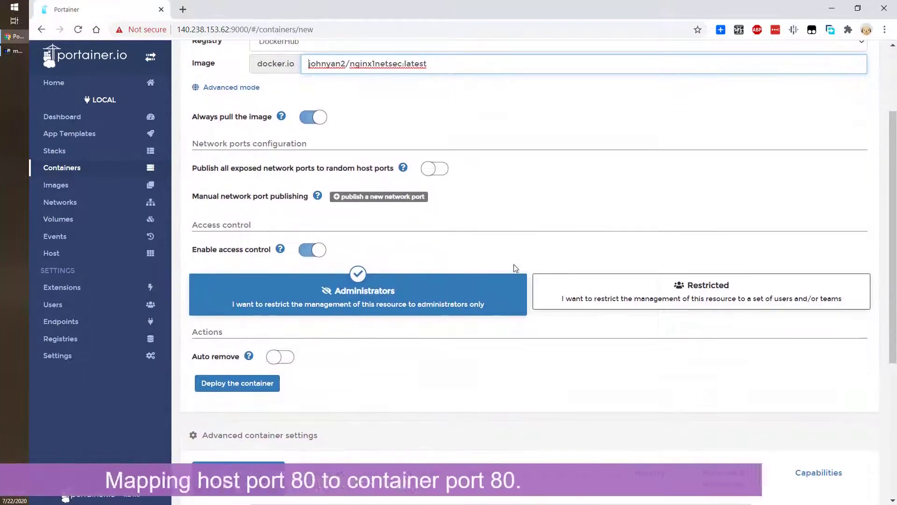
click(387, 197)
click(379, 219)
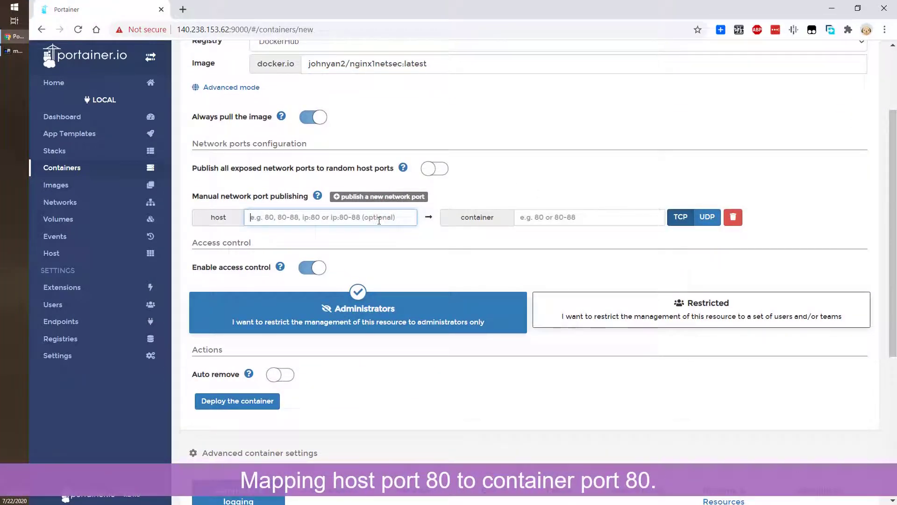
text(80)
click(530, 218)
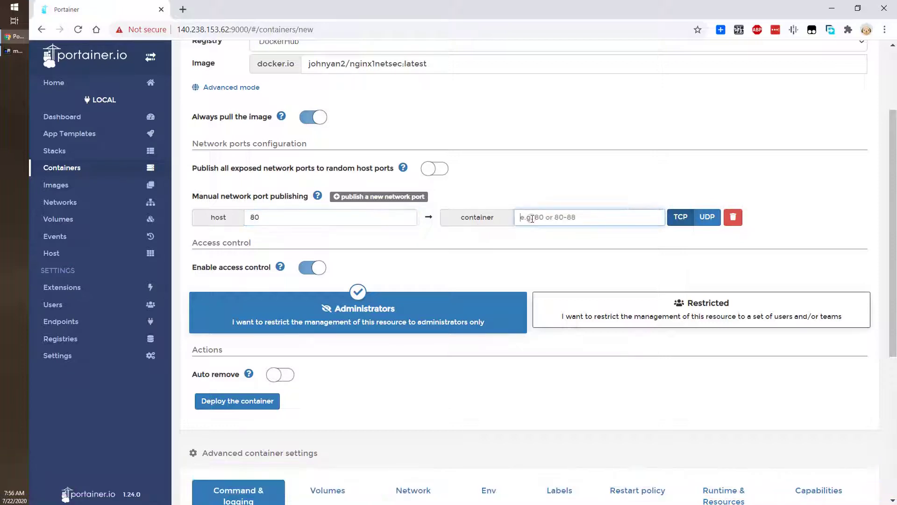
text(80)
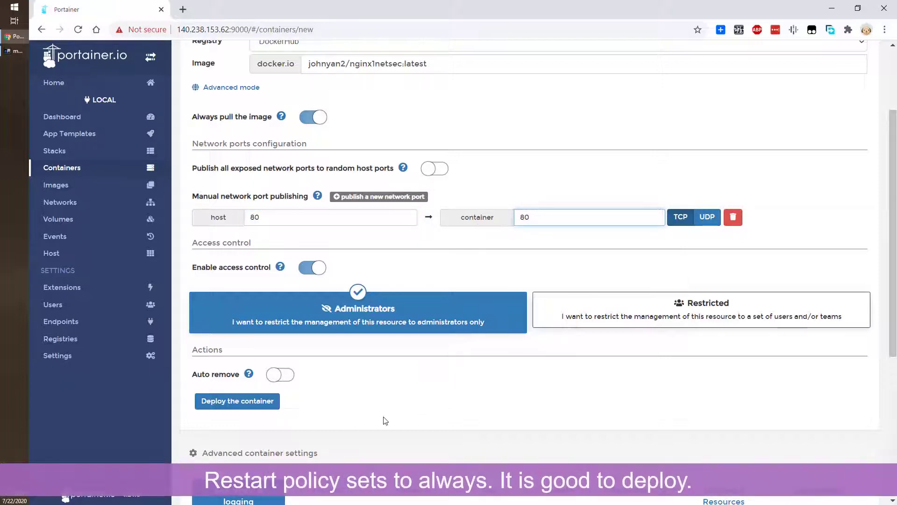
scroll(468, 369, down, 5)
click(632, 264)
scroll(290, 362, up, 4)
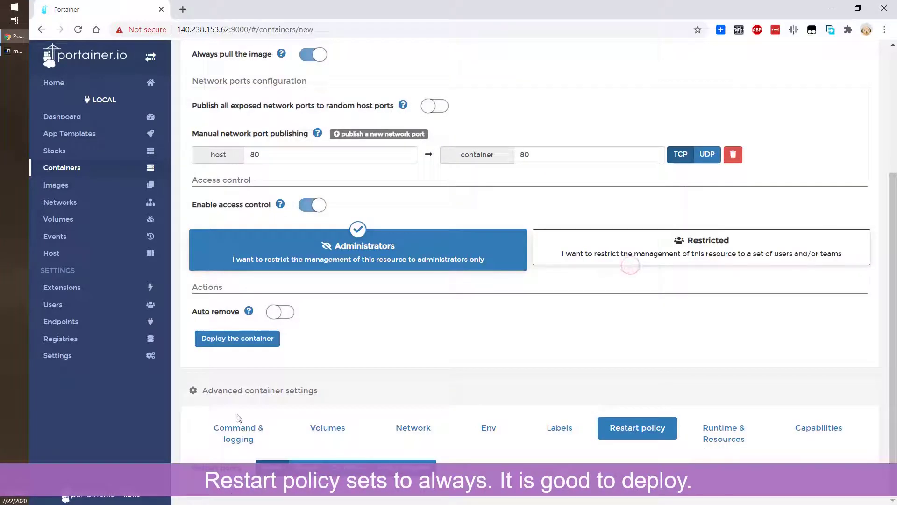
click(273, 339)
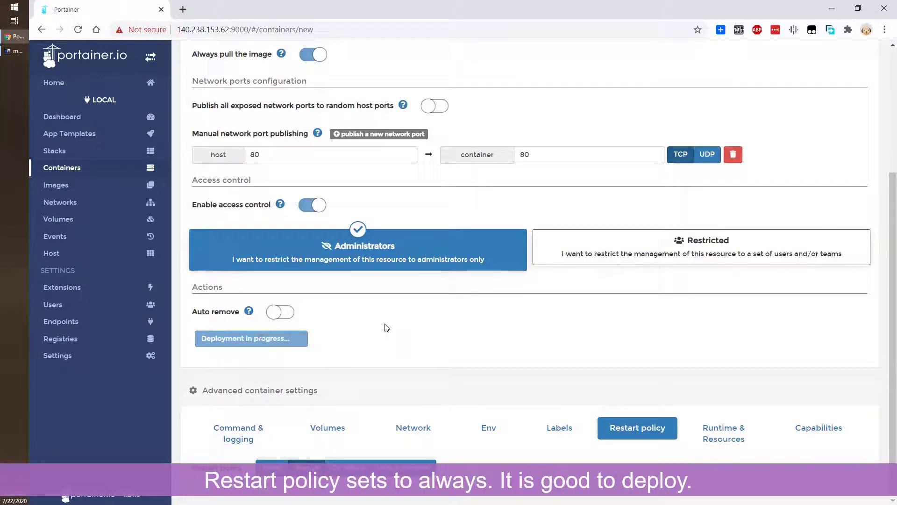
scroll(392, 290, up, 4)
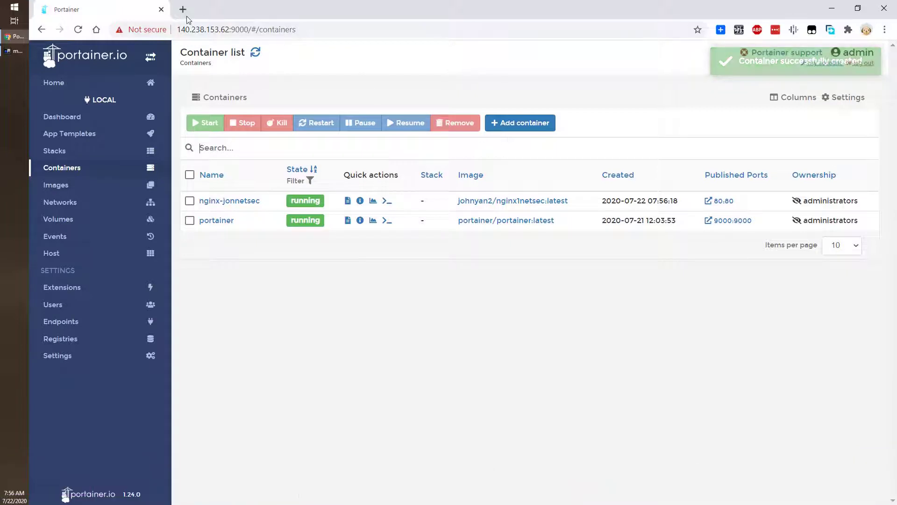
- Copy the server's IP from the address bar and load it in a new tab
click(219, 29)
click(219, 29)
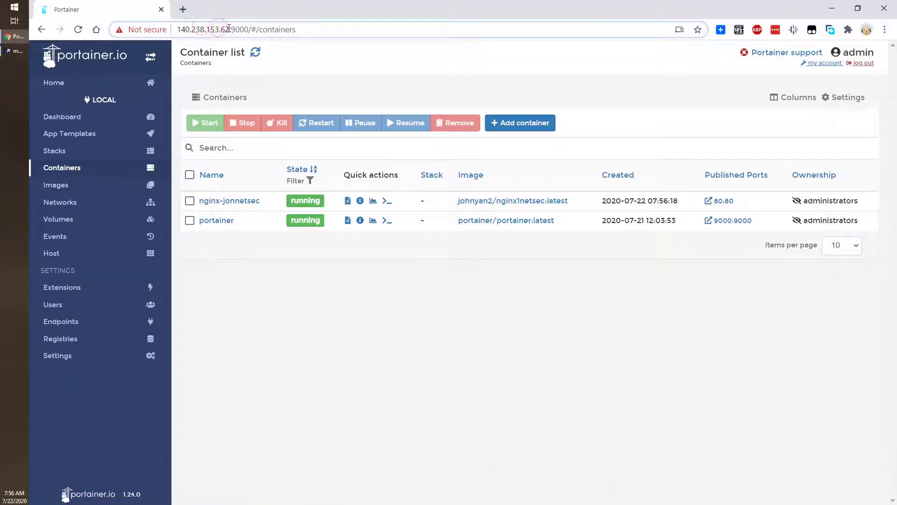
drag(230, 30, 117, 29)
key(ctrl+c)
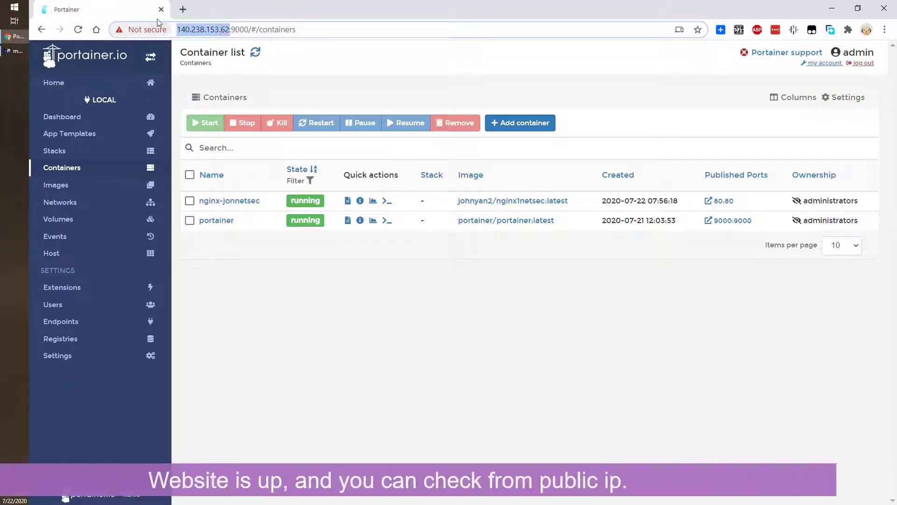
click(183, 9)
key(ctrl+v)
key(Return)
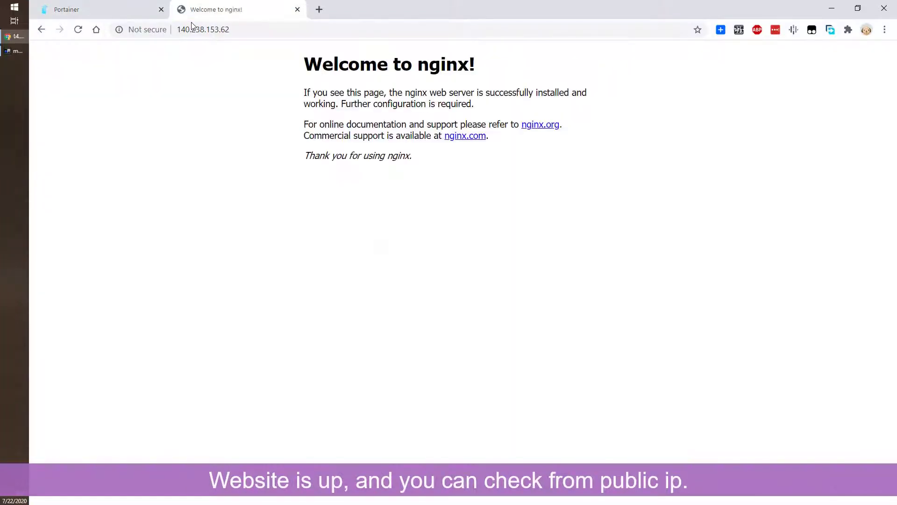
- Load test1.51sec.org in that tab, then return to Portainer
click(185, 29)
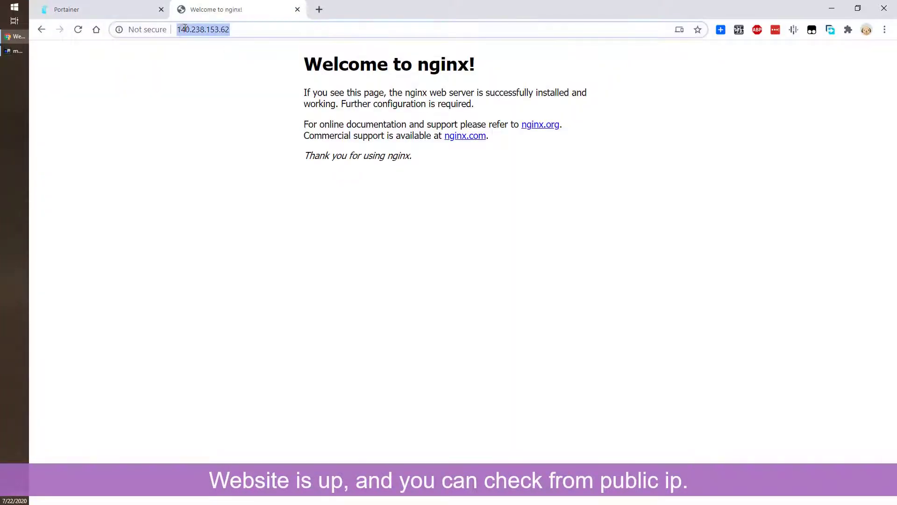
text(test1.)
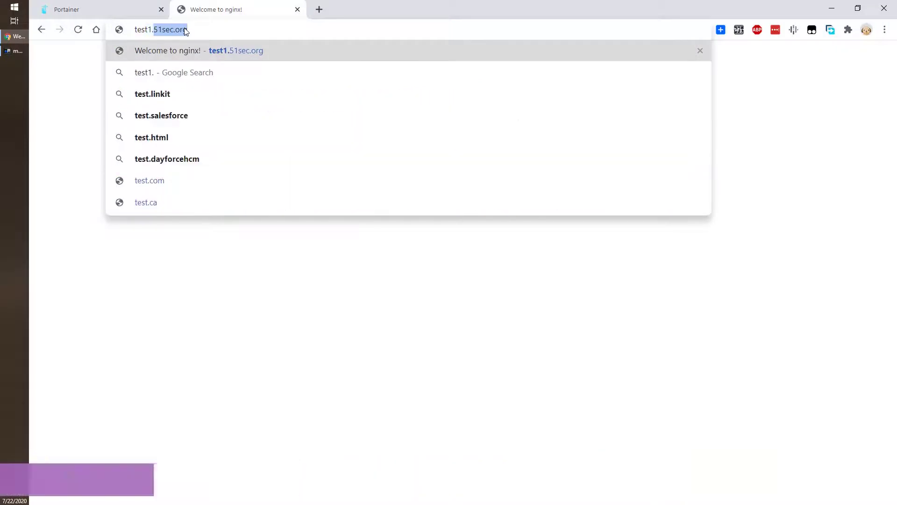
key(Return)
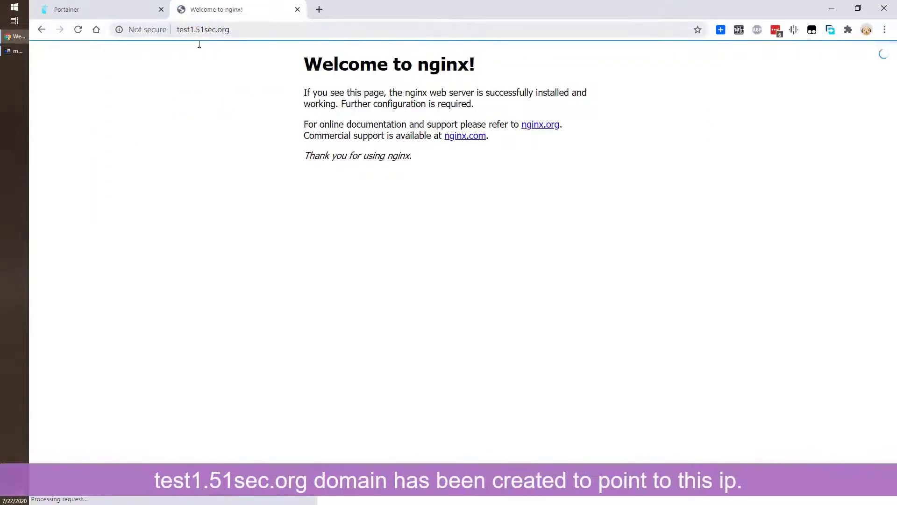
click(108, 11)
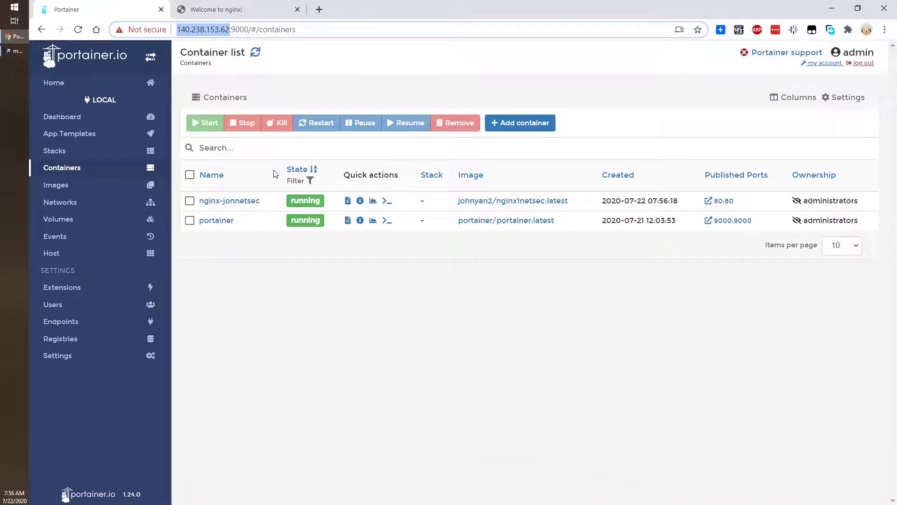
- Start a new container named mysql-jonnetsec using the johnyan2/mysql1netsec:latest image
click(510, 124)
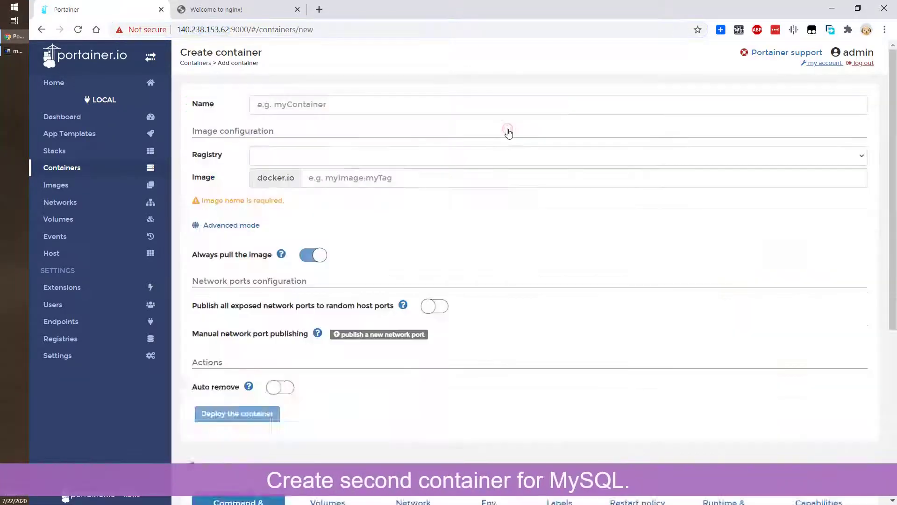
click(335, 106)
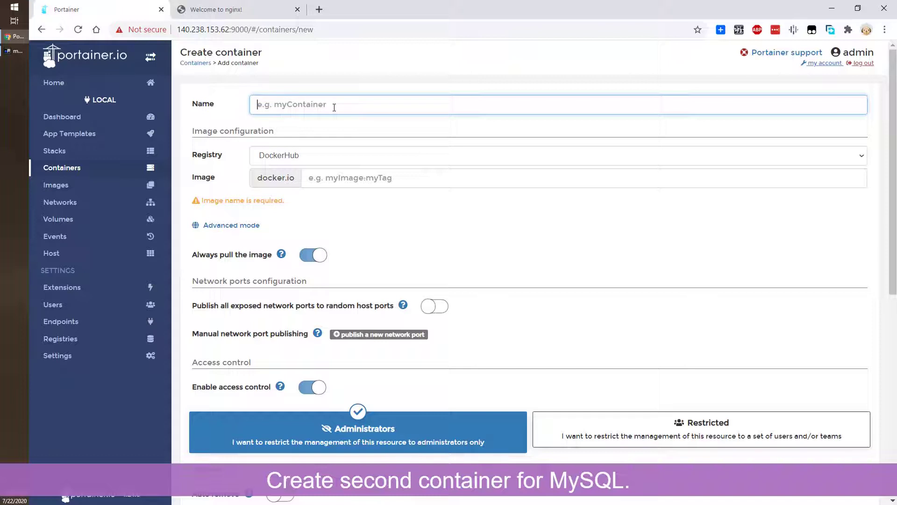
text(mysql-jonnetsec)
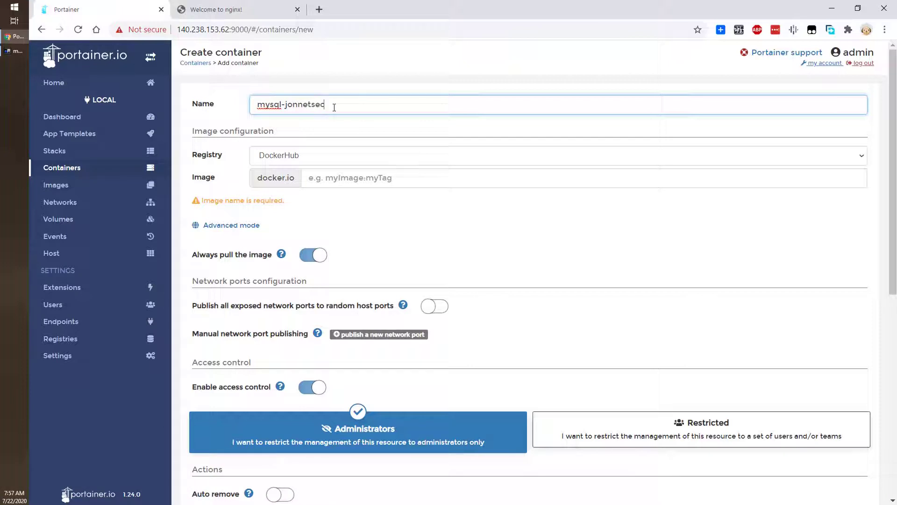
click(359, 186)
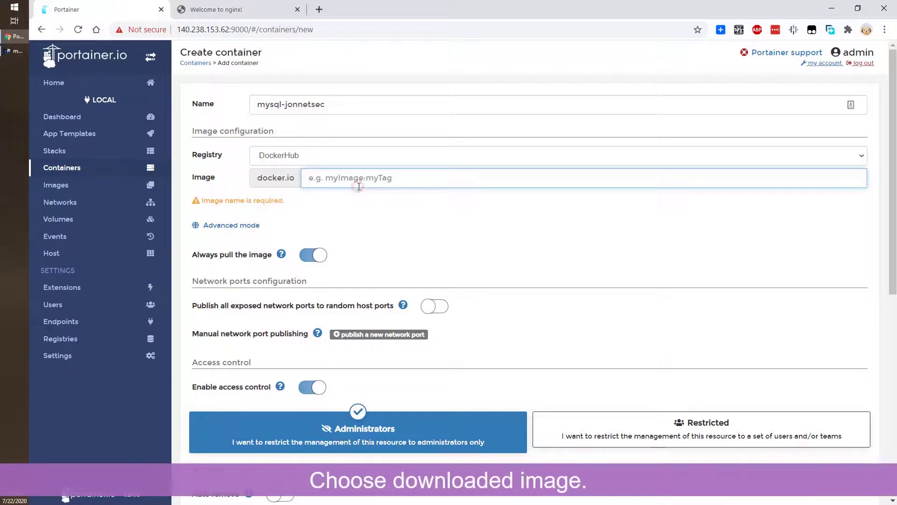
text(j)
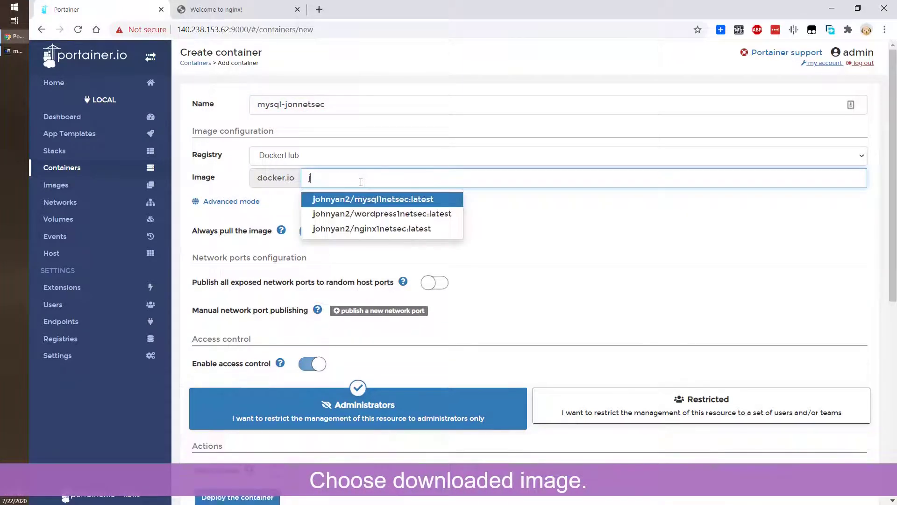
click(369, 199)
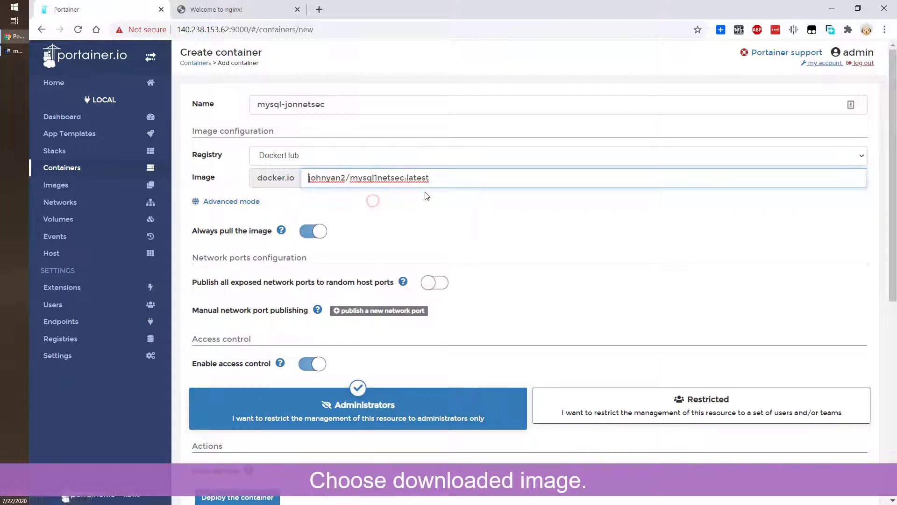
- Map host port 3306 to container port 3306 and deploy the MySQL container
scroll(404, 268, down, 1)
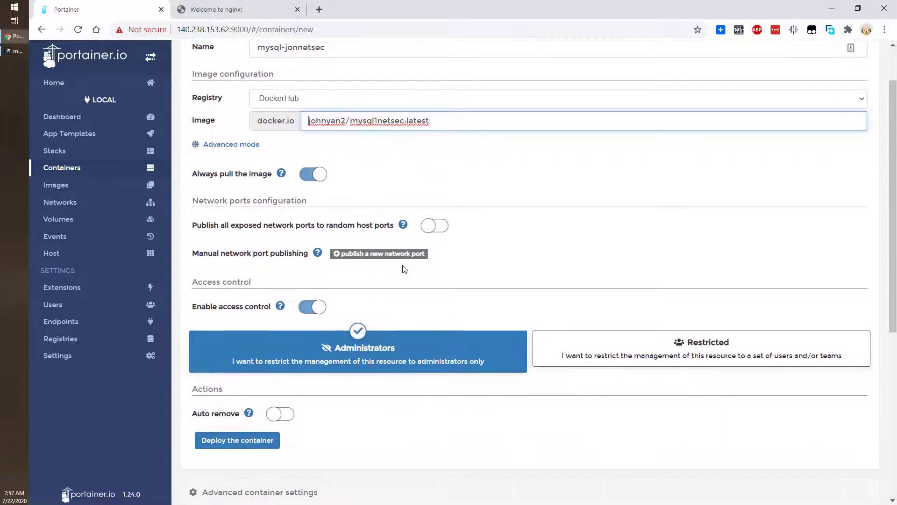
click(388, 255)
click(342, 276)
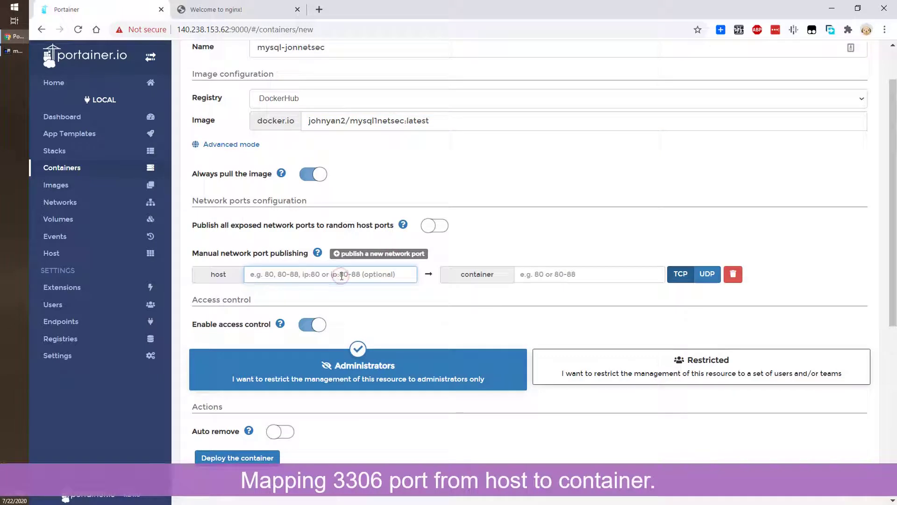
text(330)
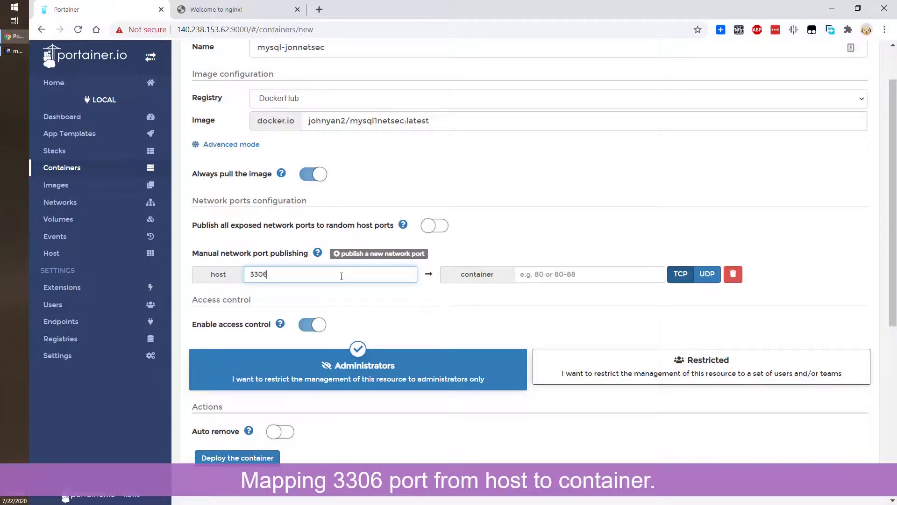
text(6)
key(Tab)
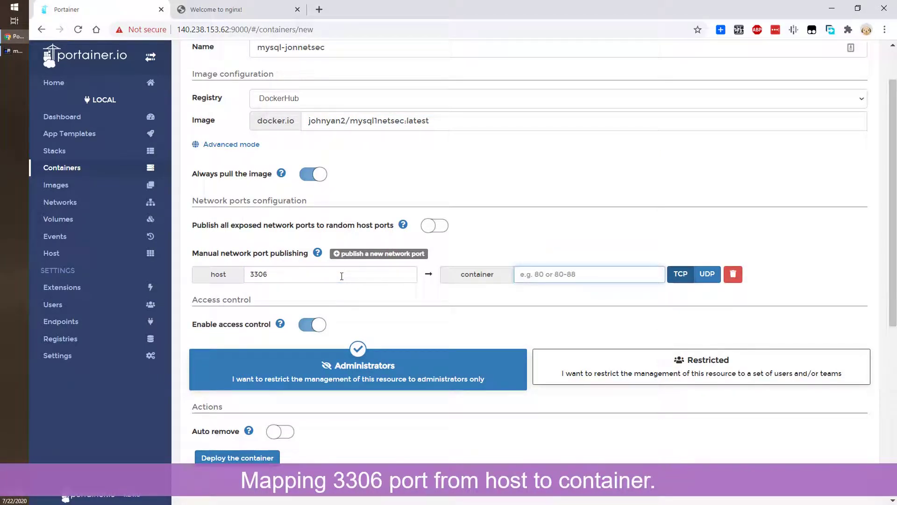
text(3306)
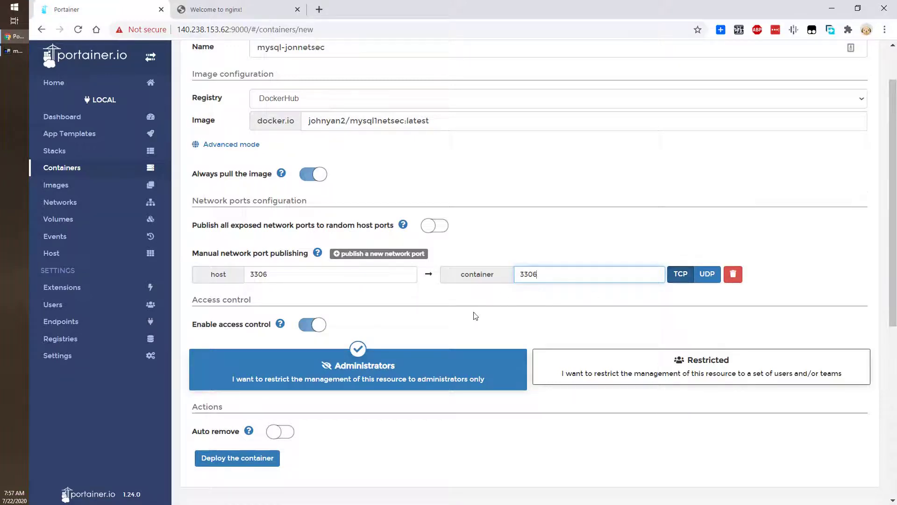
scroll(473, 316, down, 2)
scroll(468, 280, down, 4)
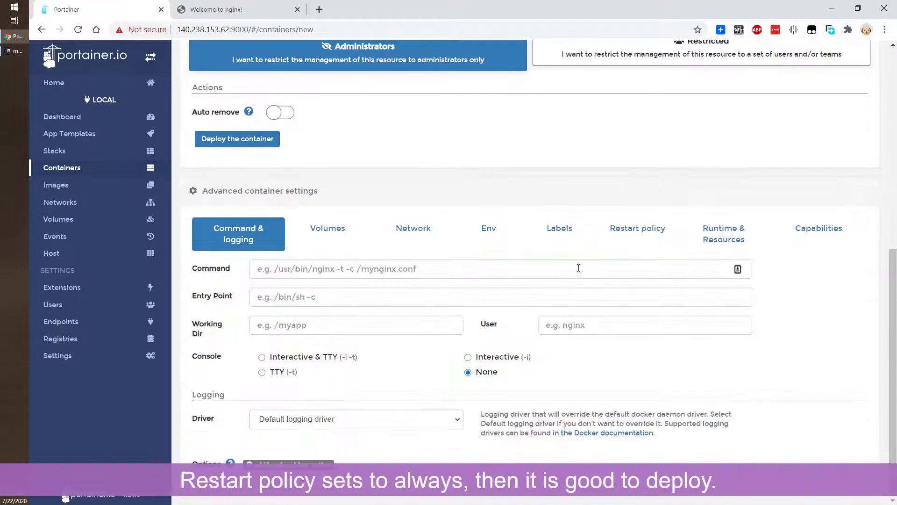
click(637, 229)
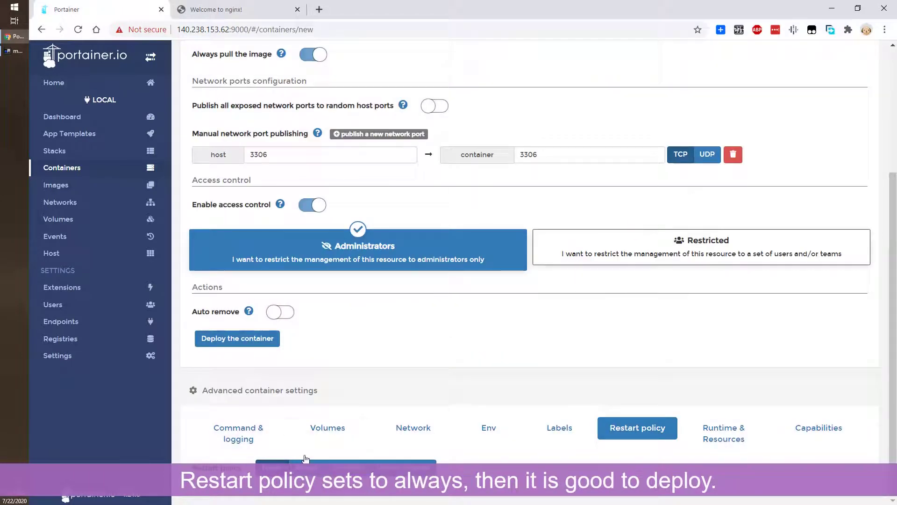
scroll(404, 329, up, 3)
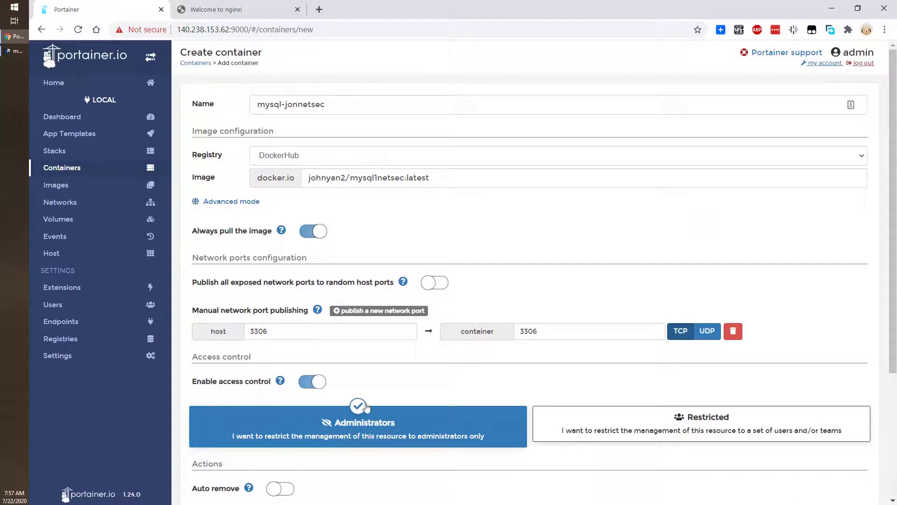
scroll(369, 406, down, 3)
click(253, 346)
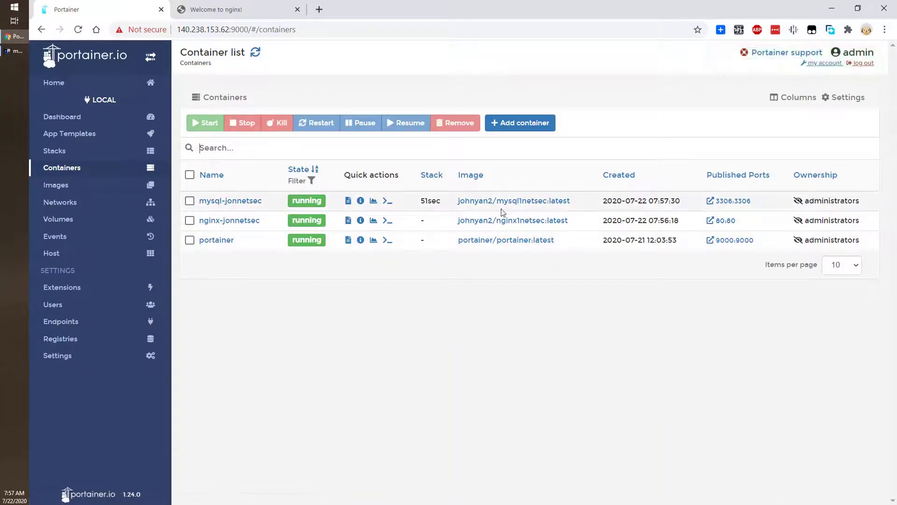
- Start a new container named wp-jonnetsec using the johnyan2/wordpress1netsec:latest image
click(527, 121)
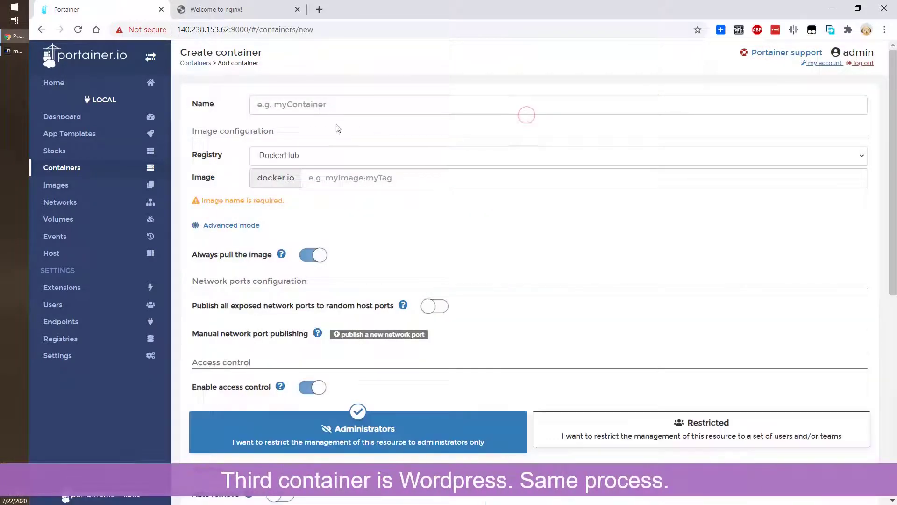
click(333, 104)
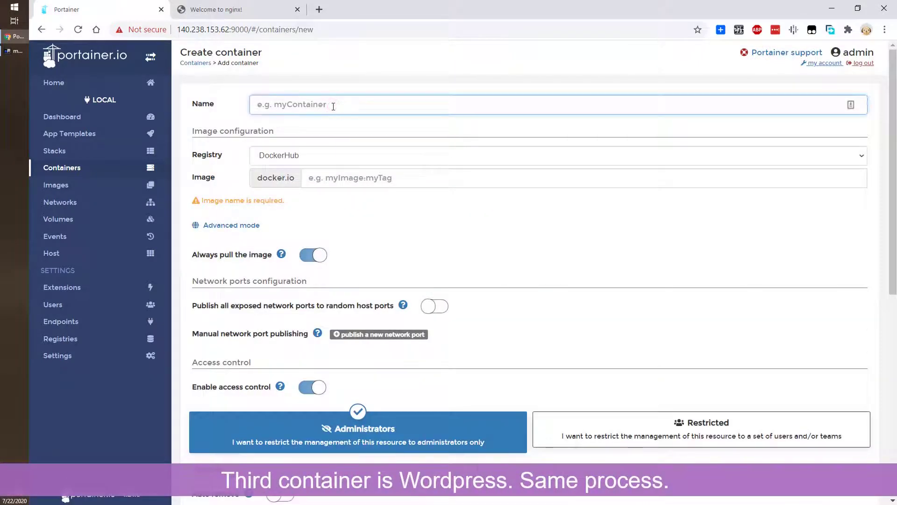
text(wp-jonnetsec)
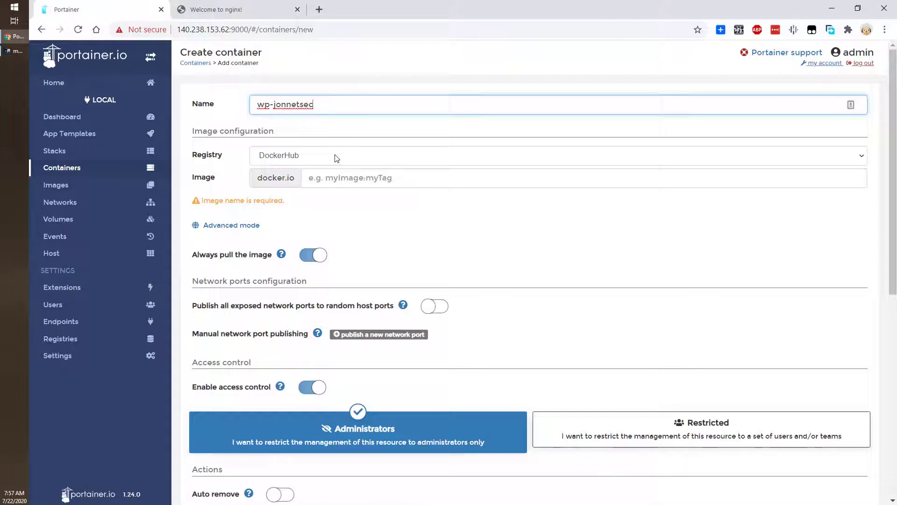
click(336, 174)
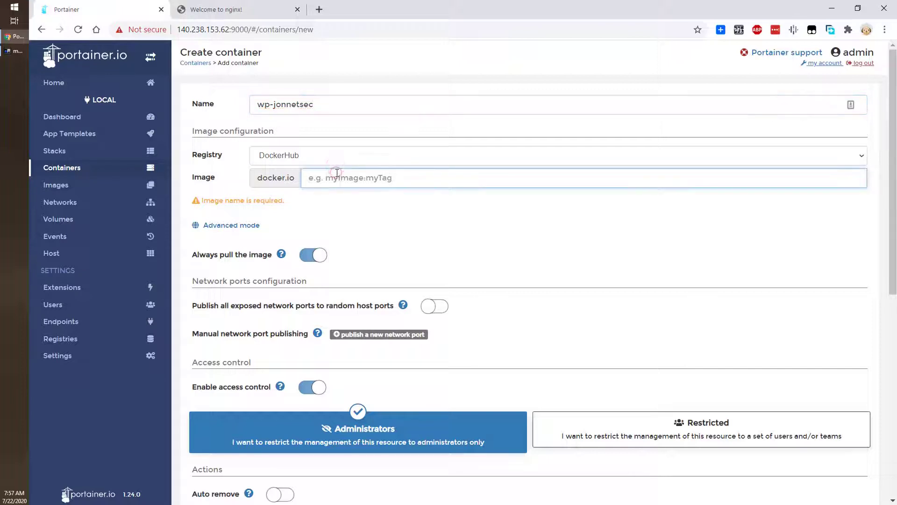
text(j)
click(353, 212)
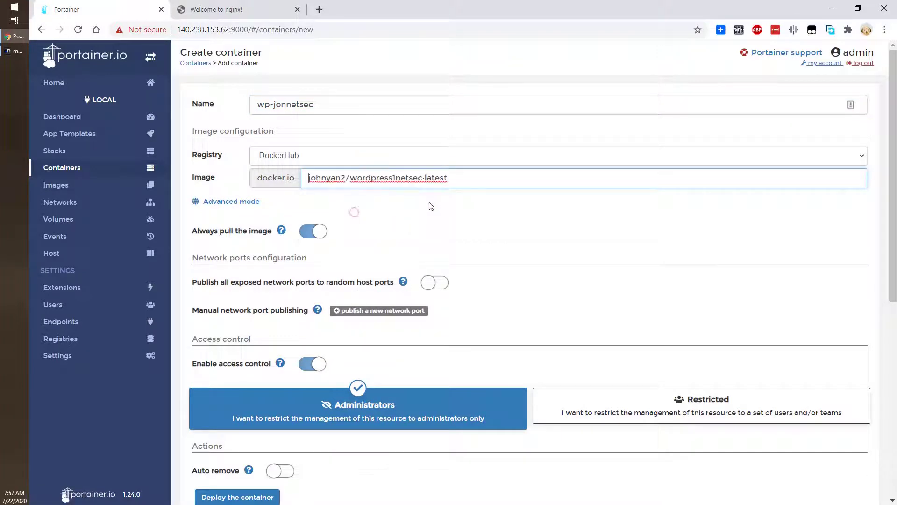
- Map host port 10000 to container port 80, set restart policy Always, and deploy
scroll(397, 248, down, 2)
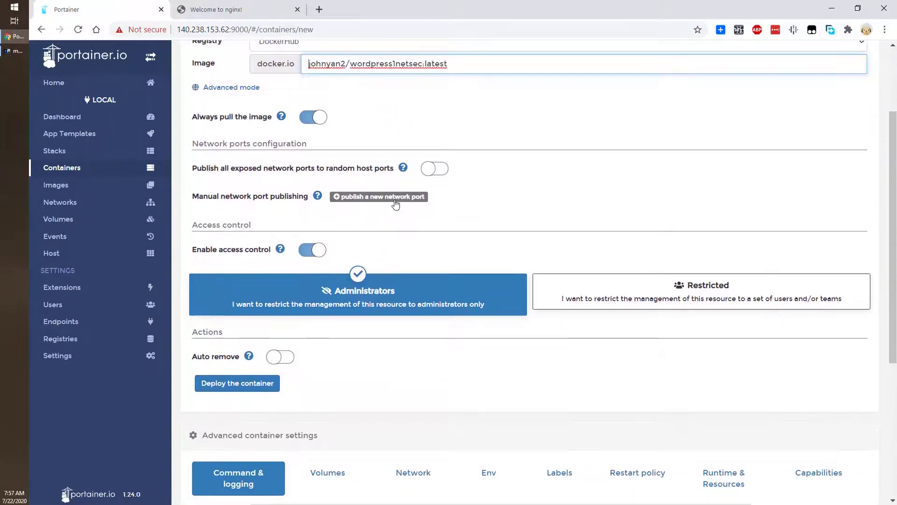
click(394, 198)
click(341, 225)
text(1)
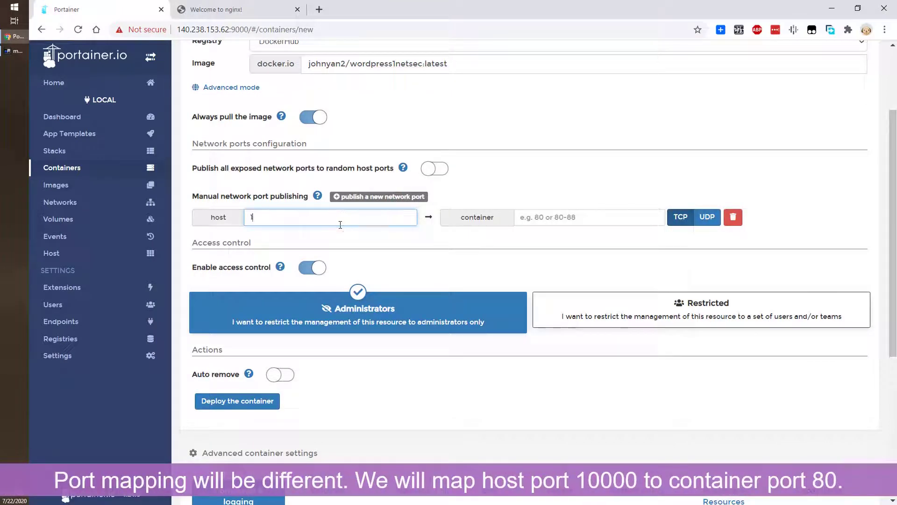
text(0000)
key(Tab)
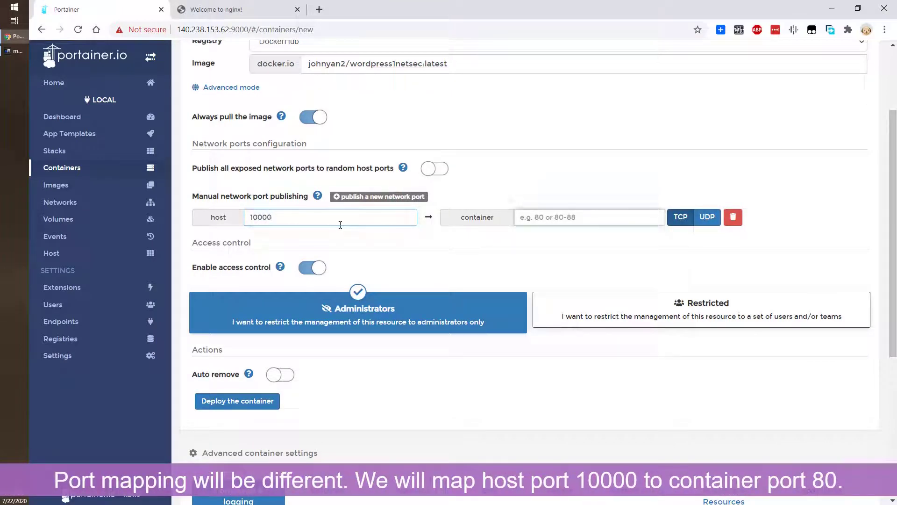
key(Tab)
text(80)
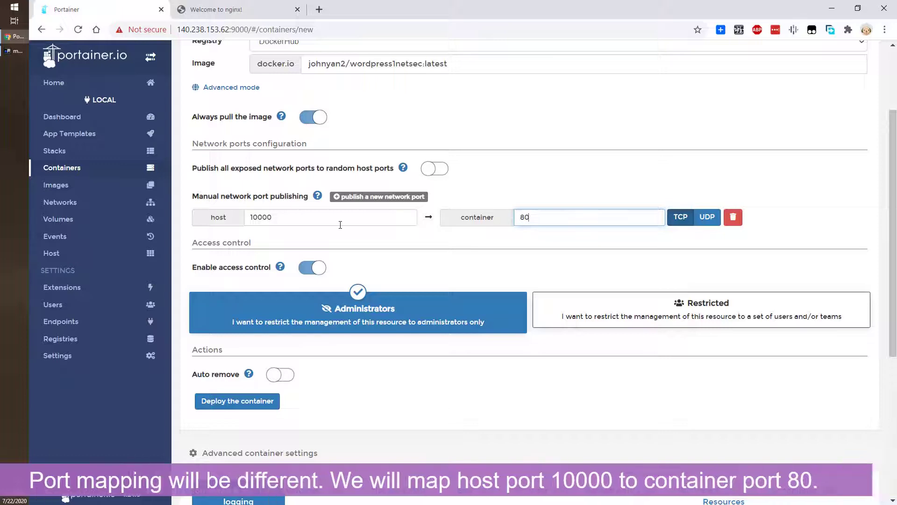
scroll(380, 234, down, 5)
scroll(370, 267, down, 1)
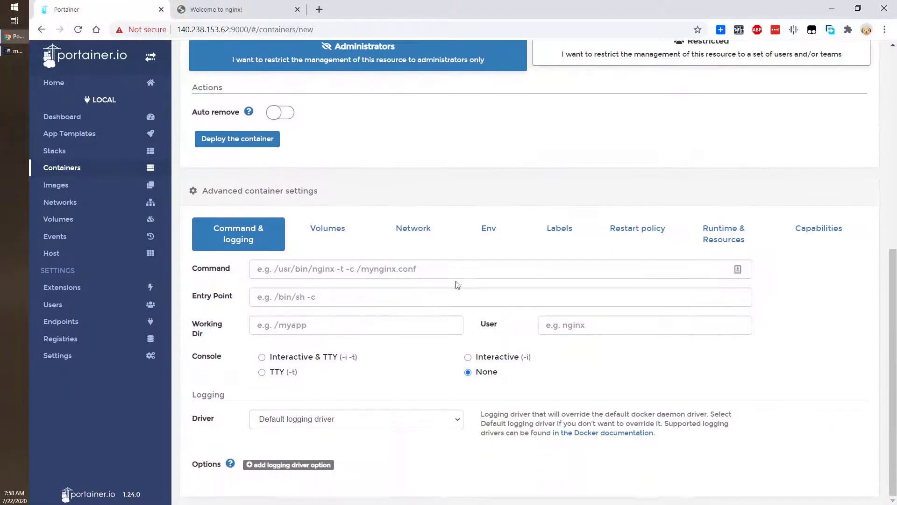
click(624, 231)
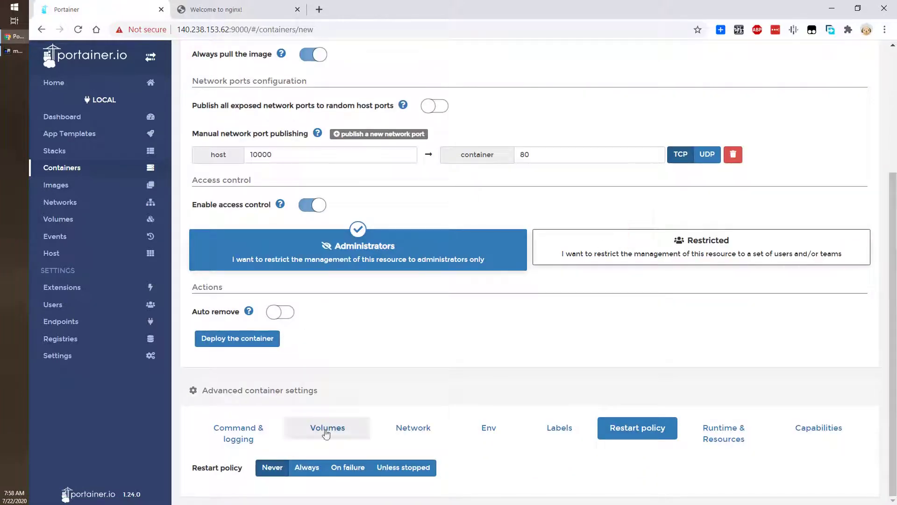
click(306, 467)
click(274, 341)
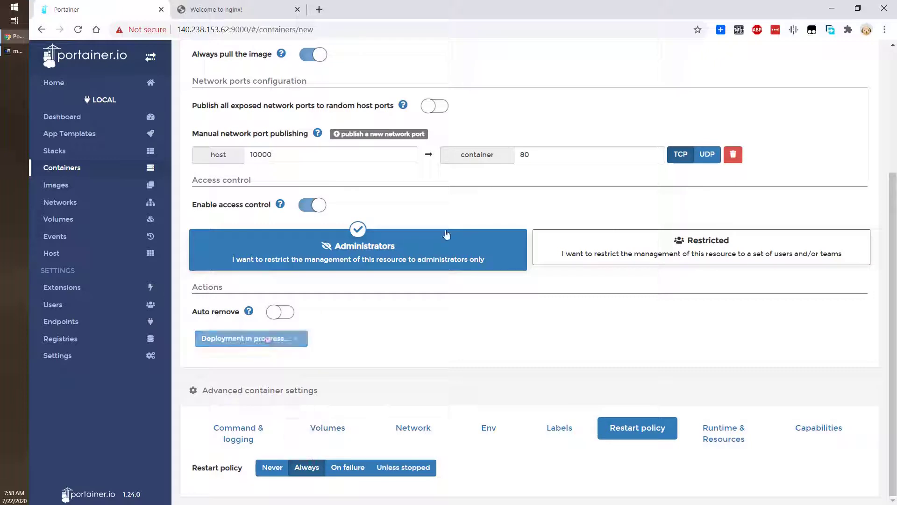
scroll(444, 234, up, 4)
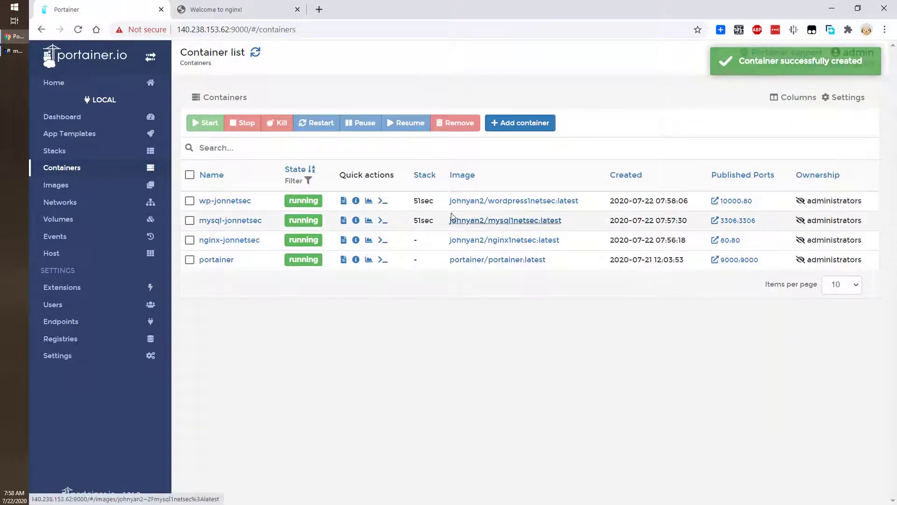
- Reload test1.51sec.org to check it, then open the nginx-jonnetsec container's console
click(266, 14)
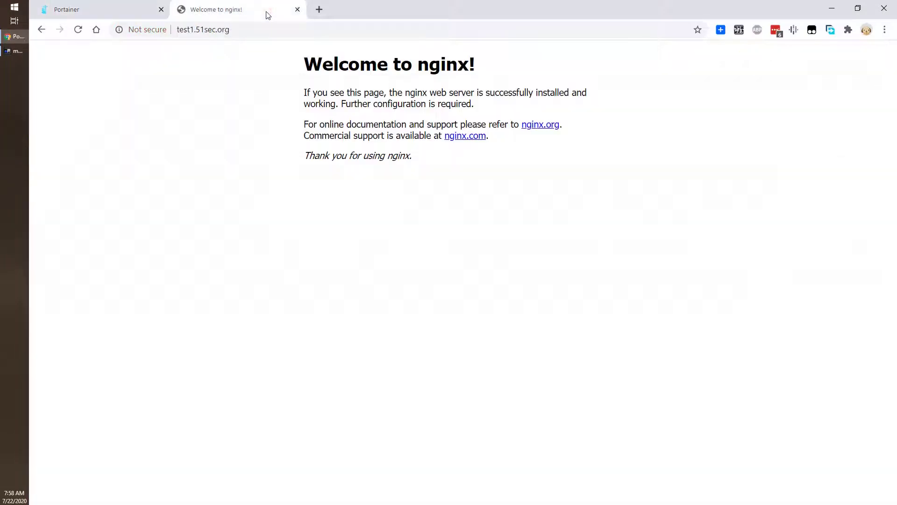
click(79, 30)
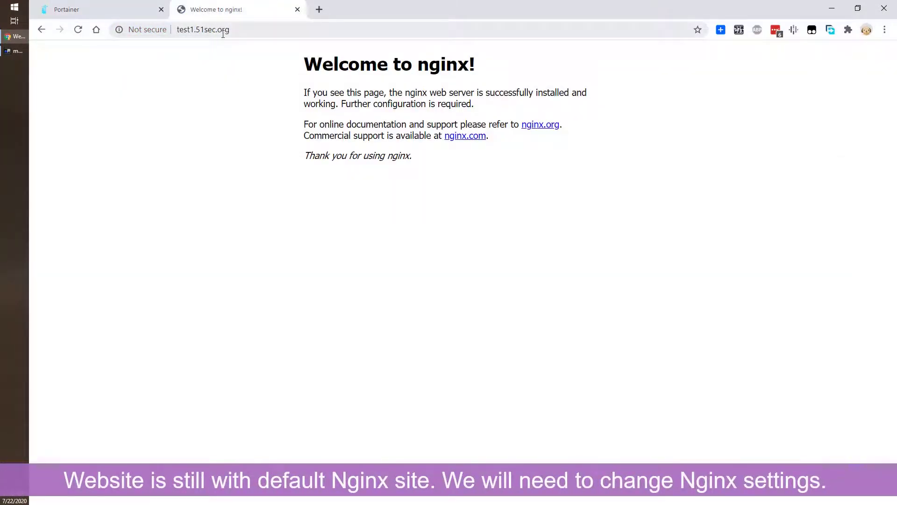
click(126, 11)
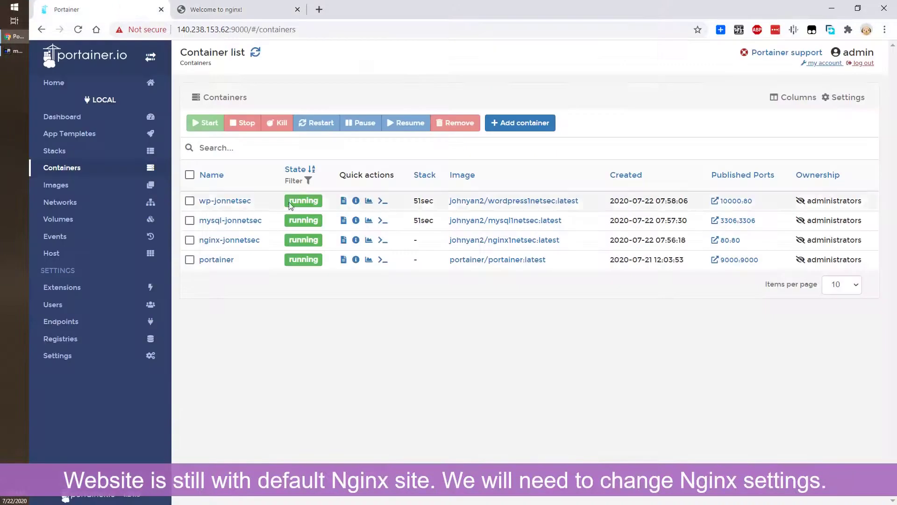
click(383, 241)
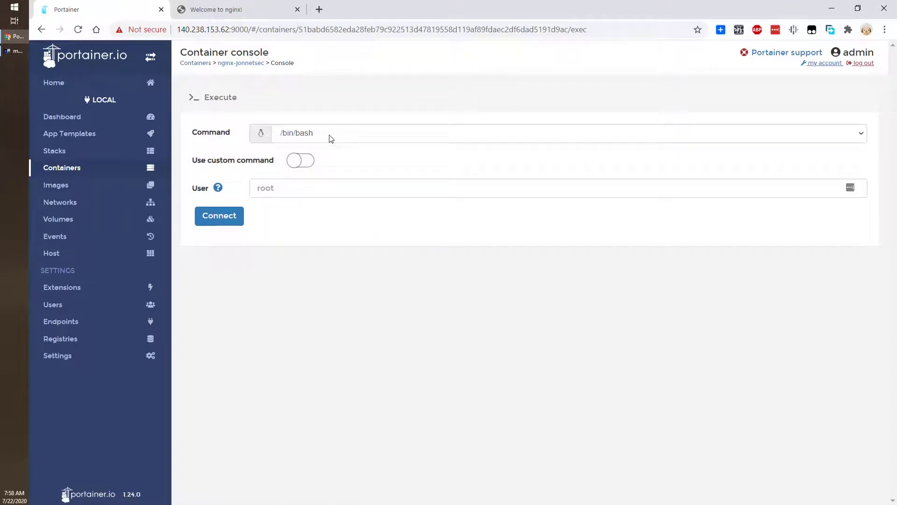
- Connect a bash shell and list the root, /etc/nginx and /etc/nginx/conf.d directories
click(220, 214)
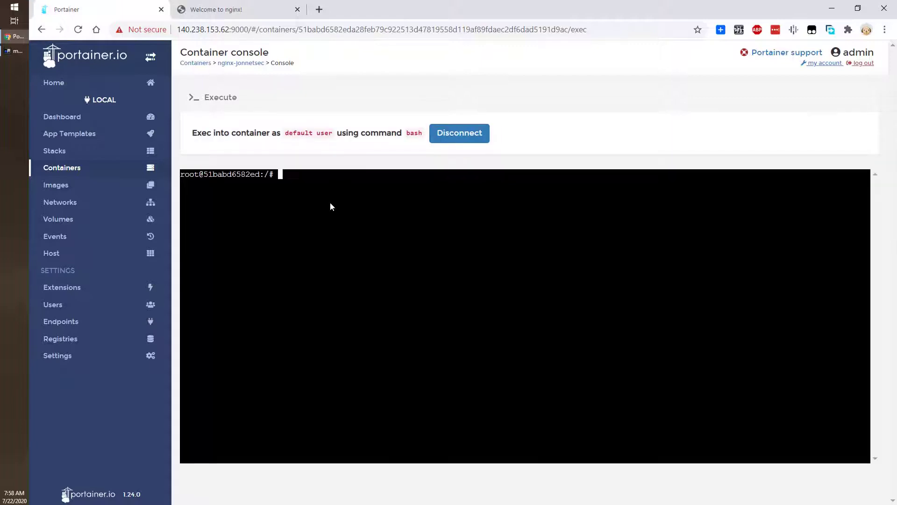
text(ls)
key(Return)
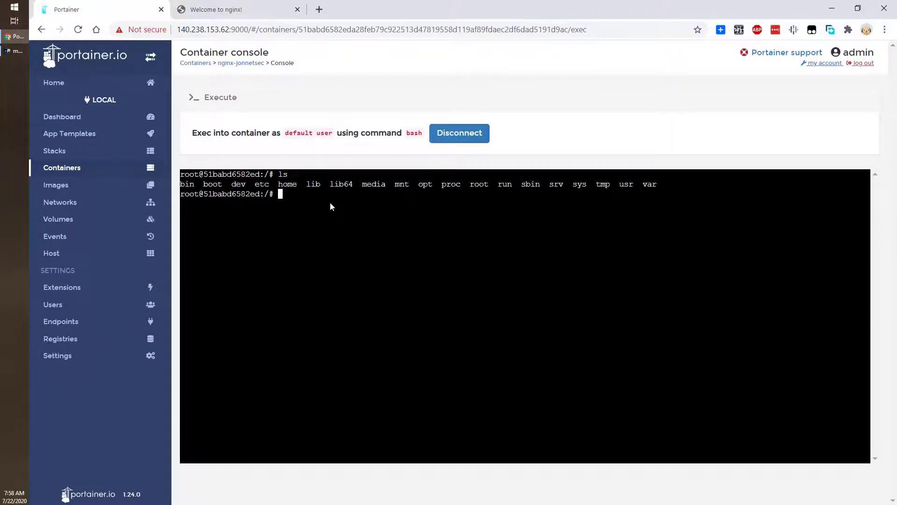
text(cd /etc/ng)
key(Tab)
key(Return)
text(ls)
key(Return)
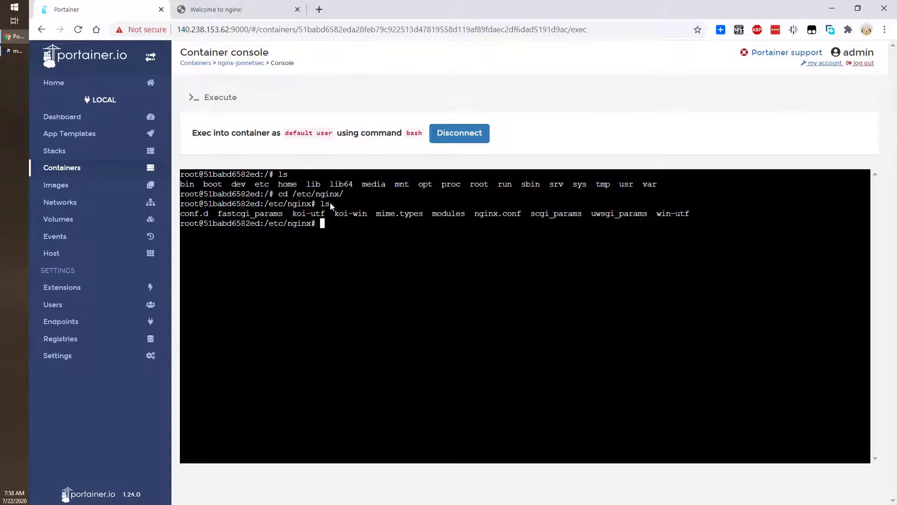
text(cd conf.)
key(Tab)
key(Return)
text(ls)
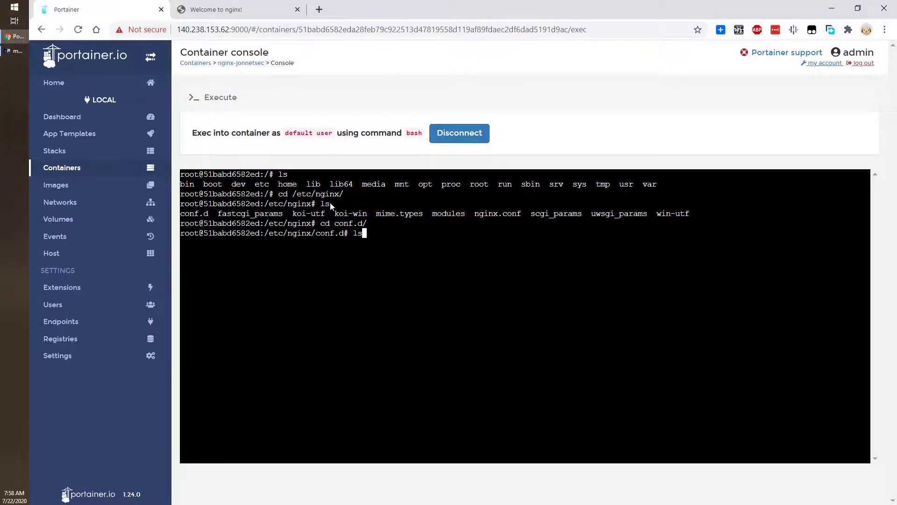
key(Return)
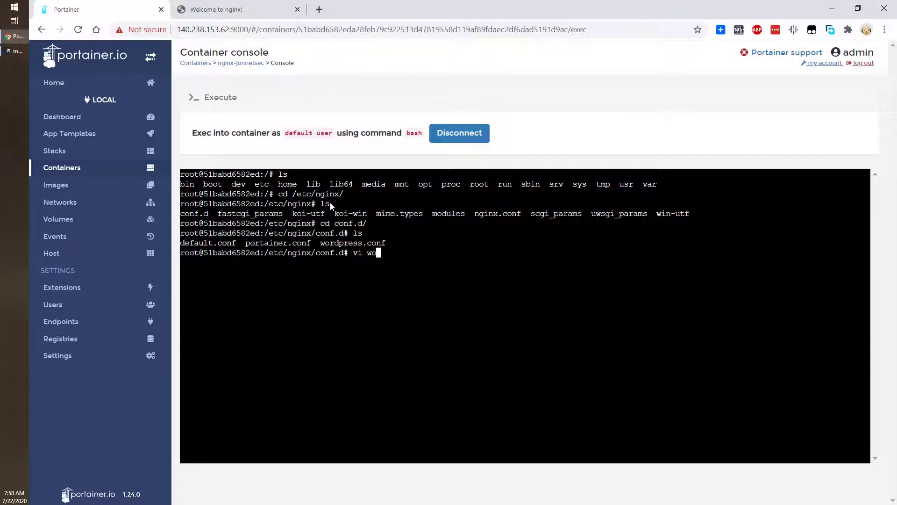
- Try to open wordpress.conf in an editor; the nano command is mistyped
text(vi wordpress.conf)
key(BackSpace)
key(BackSpace)
key(BackSpace)
key(BackSpace)
key(BackSpace)
key(BackSpace)
key(BackSpace)
key(BackSpace)
key(BackSpace)
key(BackSpace)
key(BackSpace)
key(BackSpace)
key(BackSpace)
key(BackSpace)
key(BackSpace)
key(BackSpace)
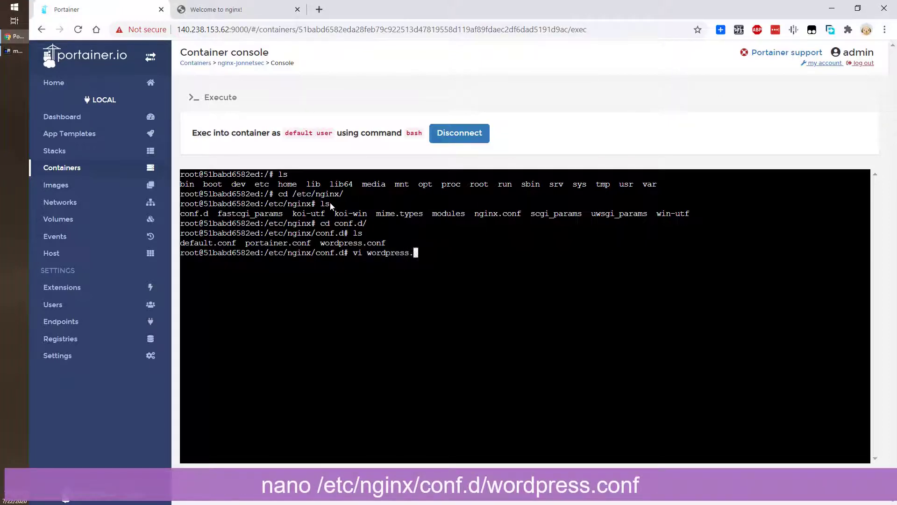
text(nonaa wor)
key(Tab)
key(Return)
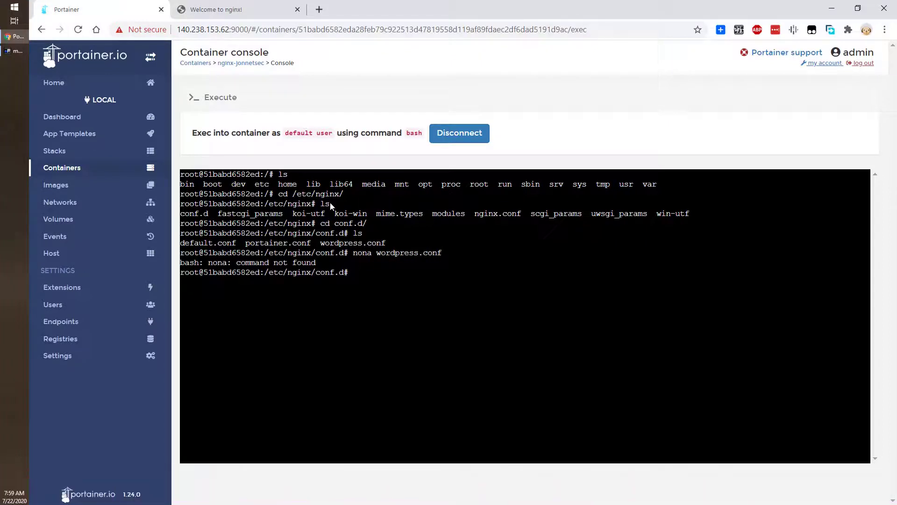
- Open wordpress.conf in nano and set server_name to test.51sec.org and 140.238.153.62
text(nano wor)
key(Tab)
key(Return)
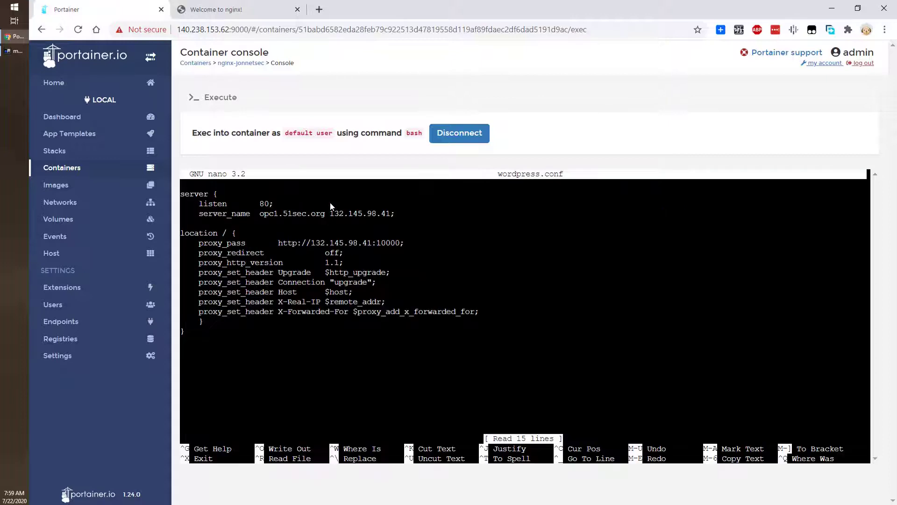
key(Down)
key(Right)
key(Right)
key(Right)
key(Right)
key(Right)
key(Right)
key(Right)
key(Right)
key(Right)
key(Right)
key(Right)
key(Right)
key(Right)
key(Right)
key(Right)
key(Right)
key(Right)
key(Right)
key(Right)
key(Right)
key(BackSpace)
key(BackSpace)
key(BackSpace)
key(BackSpace)
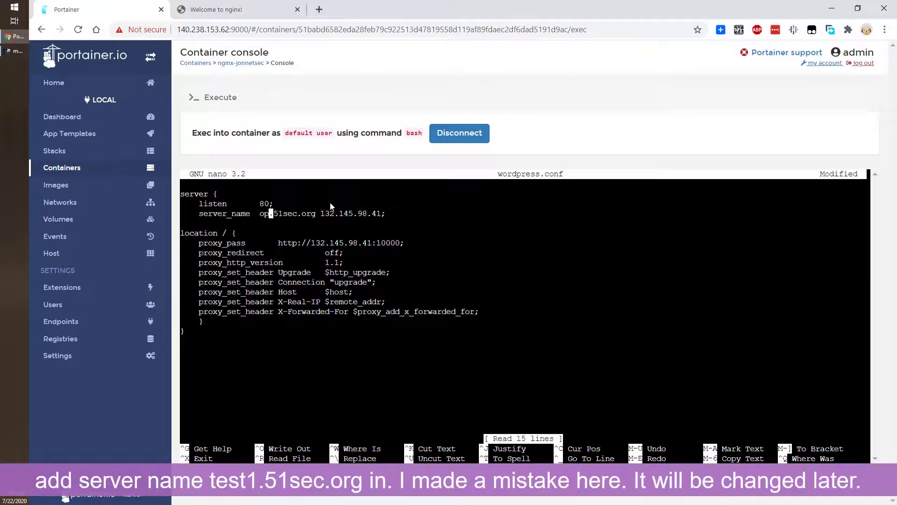
text(test)
key(Right)
key(Right)
key(Right)
key(Right)
key(Right)
key(Right)
key(Right)
key(Right)
key(Right)
key(Right)
key(Right)
key(Right)
key(Right)
key(Right)
key(Right)
key(Right)
key(Right)
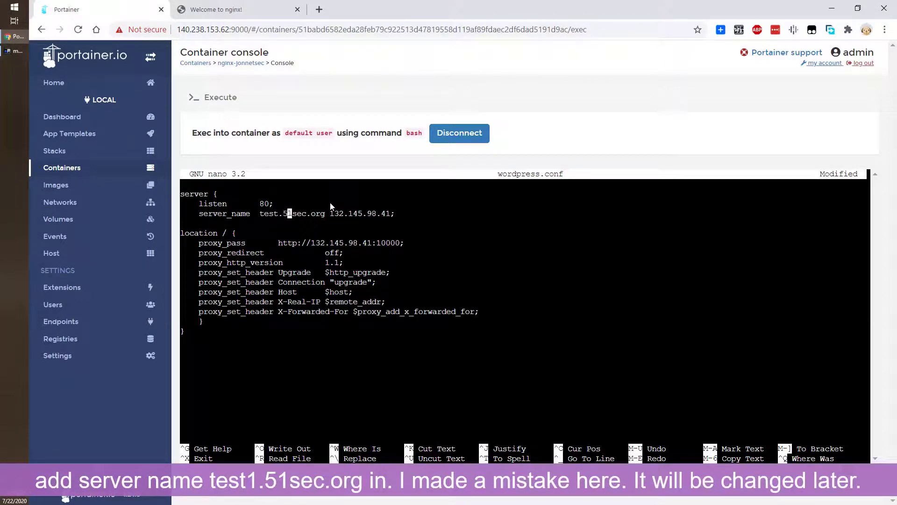
key(Right)
key(Right)
key(Right)
key(Right)
key(Right)
key(Right)
key(Right)
key(Right)
key(Left)
key(BackSpace)
key(BackSpace)
key(BackSpace)
key(BackSpace)
key(BackSpace)
key(BackSpace)
key(BackSpace)
key(BackSpace)
key(BackSpace)
key(BackSpace)
key(BackSpace)
key(BackSpace)
key(BackSpace)
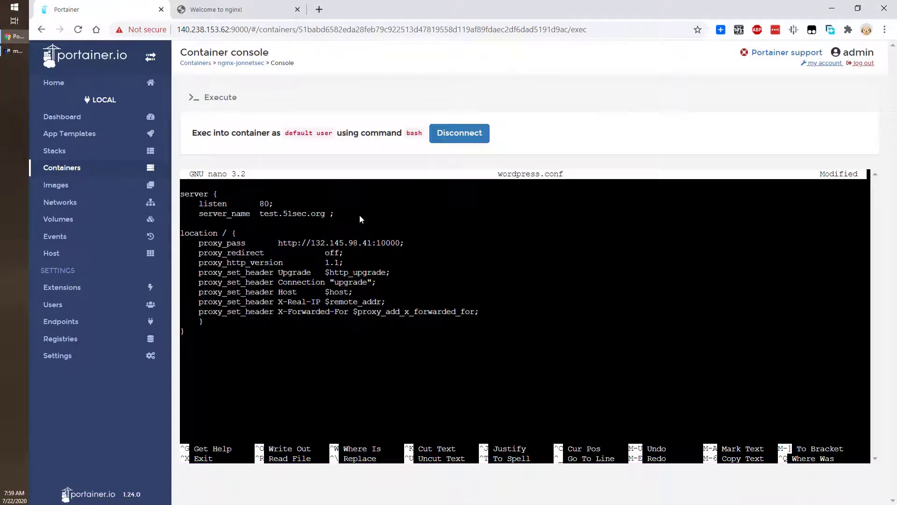
text(1)
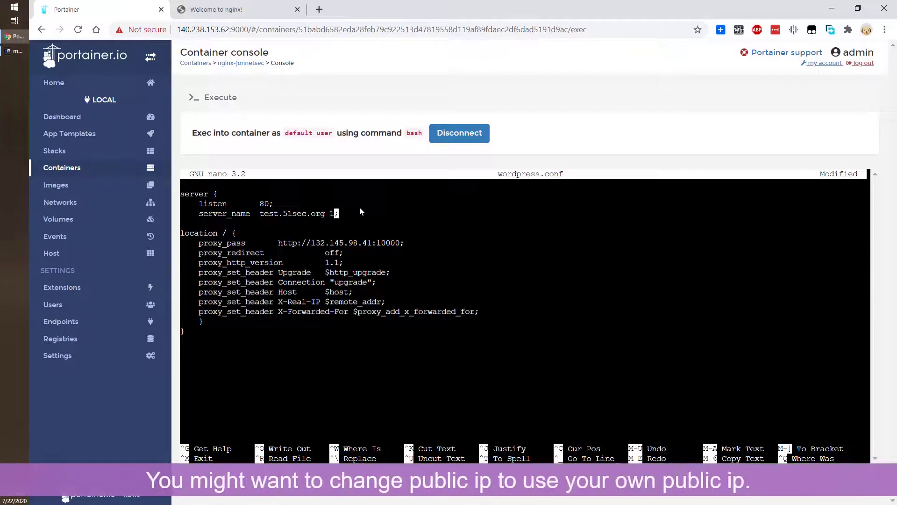
text(40.238.153.)
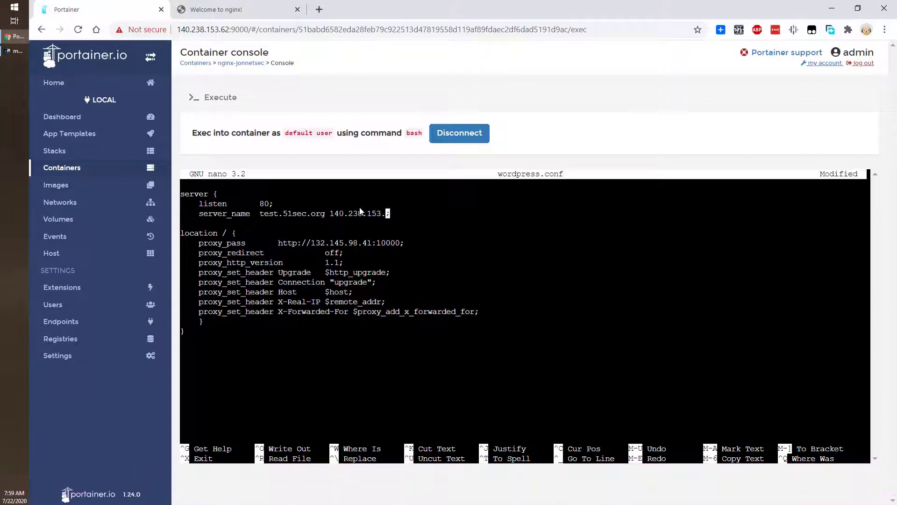
text(62)
- Change proxy_pass from 132.145.98.41 to the server's public IP on port 10000
key(Down)
key(Down)
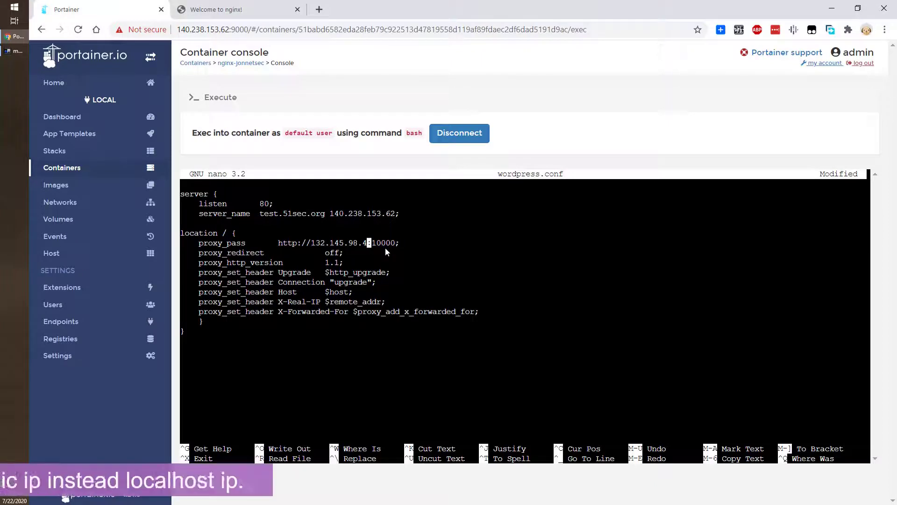
key(BackSpace)
key(BackSpace)
key(BackSpace)
key(BackSpace)
key(BackSpace)
key(BackSpace)
key(BackSpace)
key(BackSpace)
key(BackSpace)
key(BackSpace)
key(BackSpace)
key(BackSpace)
key(BackSpace)
key(BackSpace)
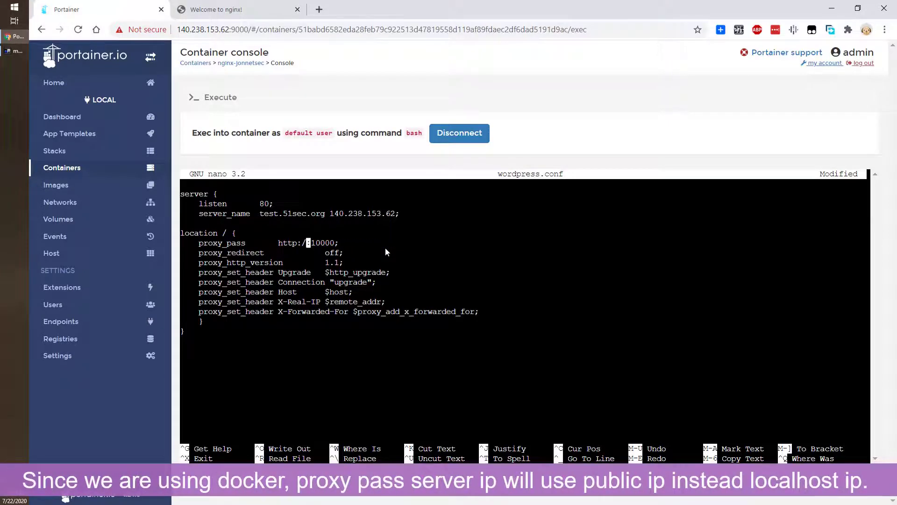
text(/)
right_click(385, 249)
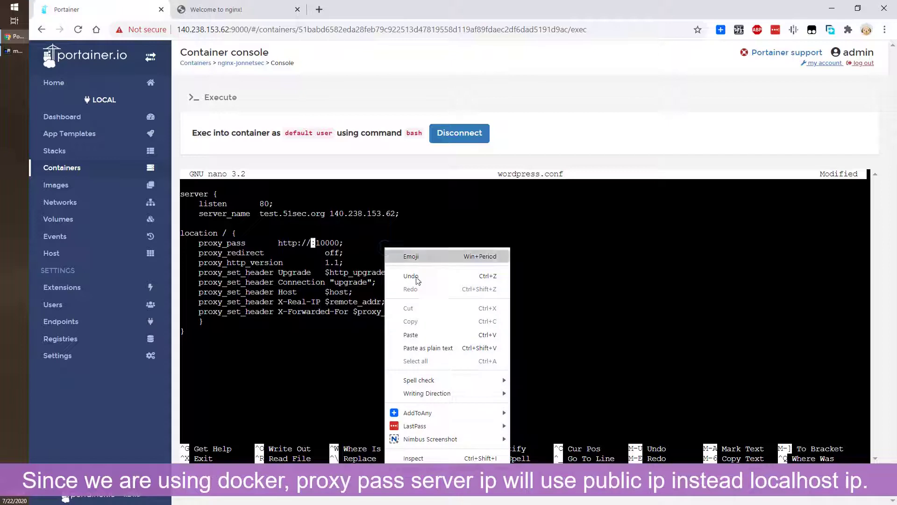
click(423, 335)
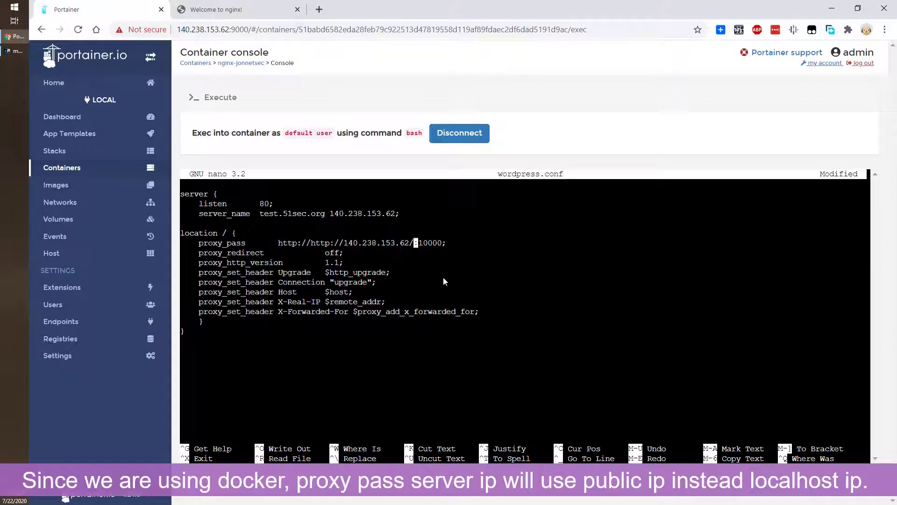
key(BackSpace)
key(Left)
key(Left)
key(Left)
key(Left)
key(Left)
key(Left)
key(Left)
key(Left)
key(Left)
key(Left)
key(Left)
key(Left)
key(Left)
key(Left)
key(BackSpace)
key(BackSpace)
key(BackSpace)
key(BackSpace)
key(BackSpace)
key(BackSpace)
key(BackSpace)
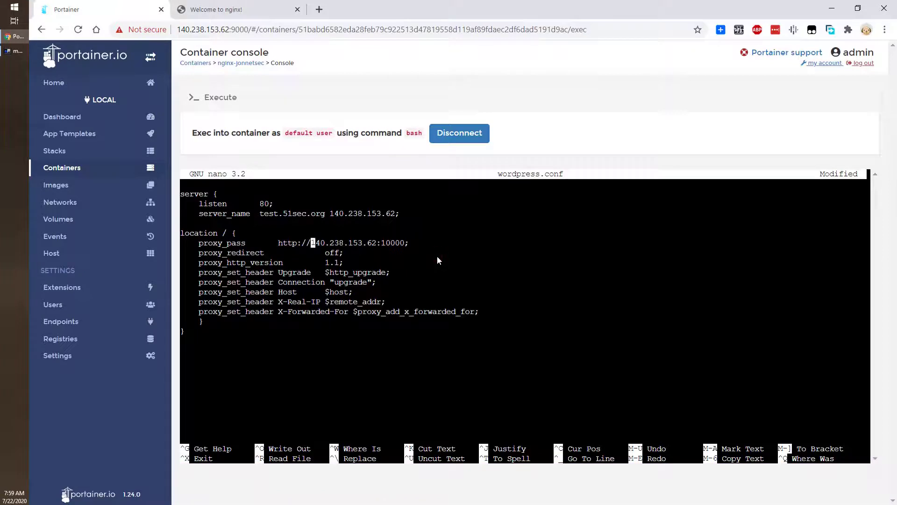
- Save wordpress.conf and run service nginx restart
key(ctrl+x)
key(y)
key(Return)
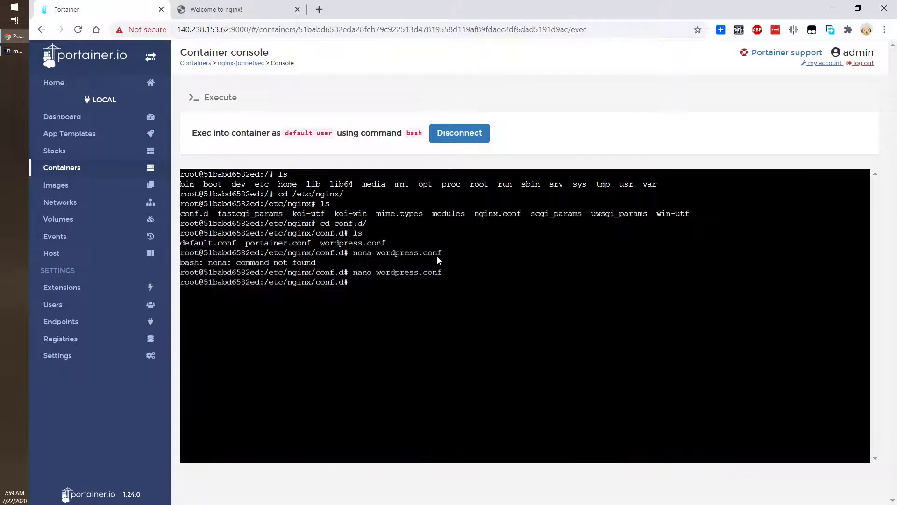
text(service nginx restart)
key(Return)
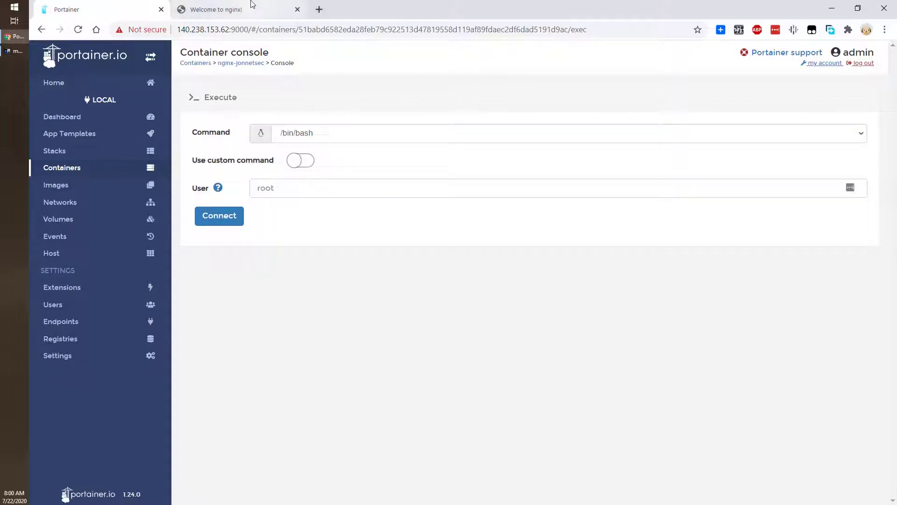
click(253, 6)
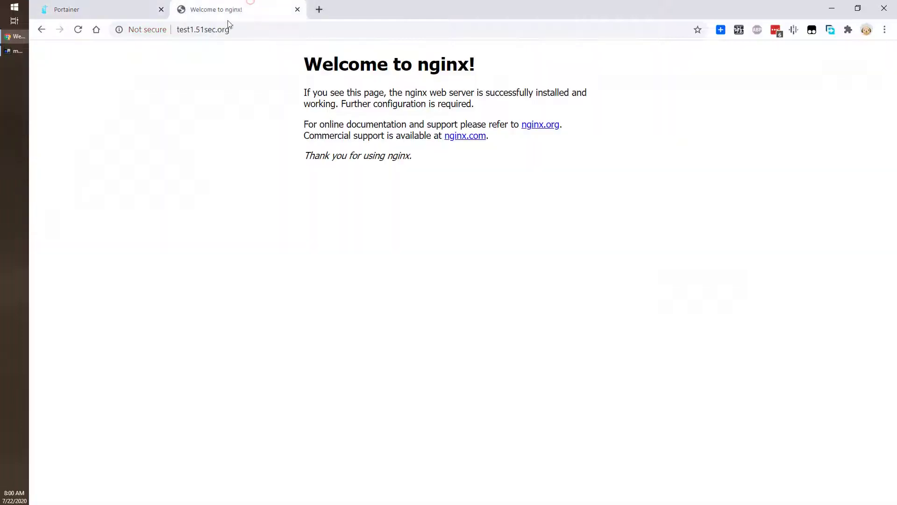
click(78, 30)
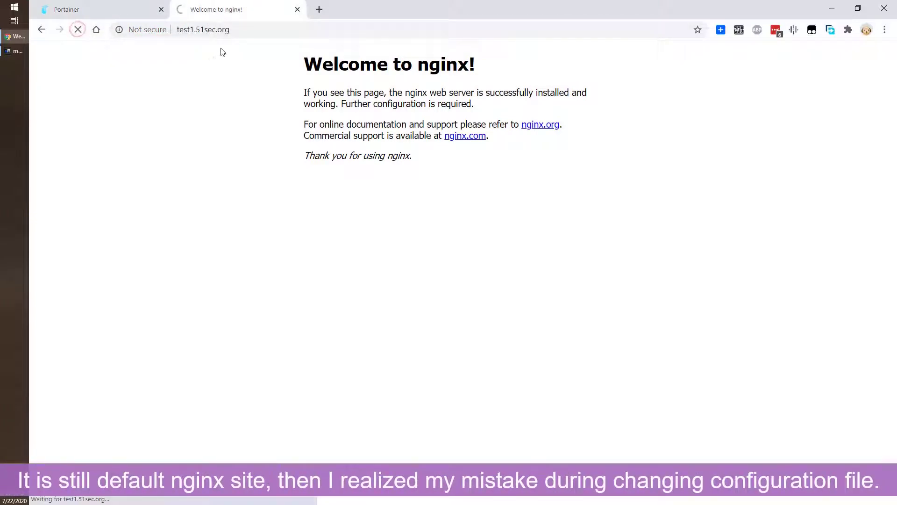
click(304, 30)
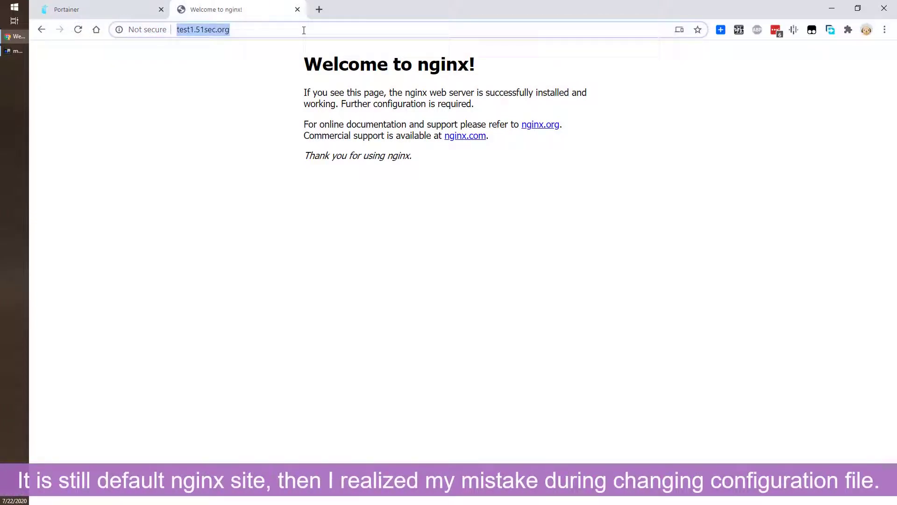
click(319, 9)
key(ctrl+v)
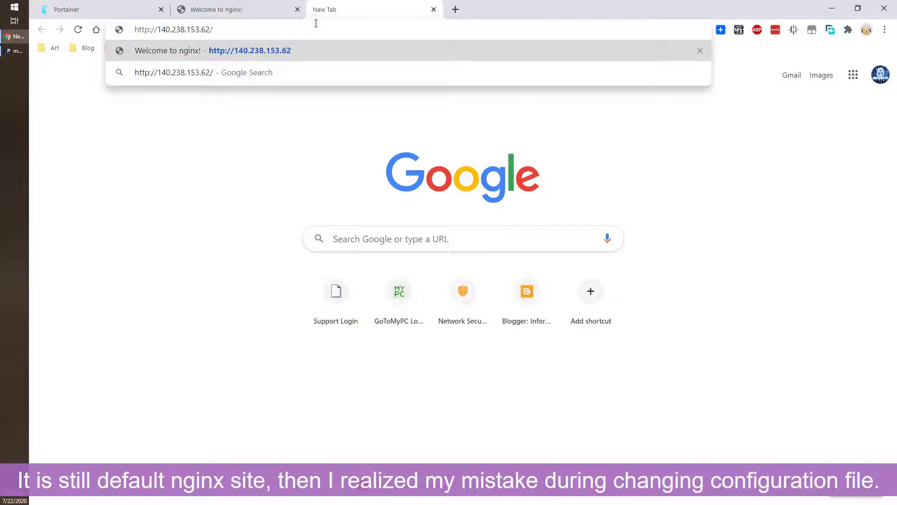
key(Return)
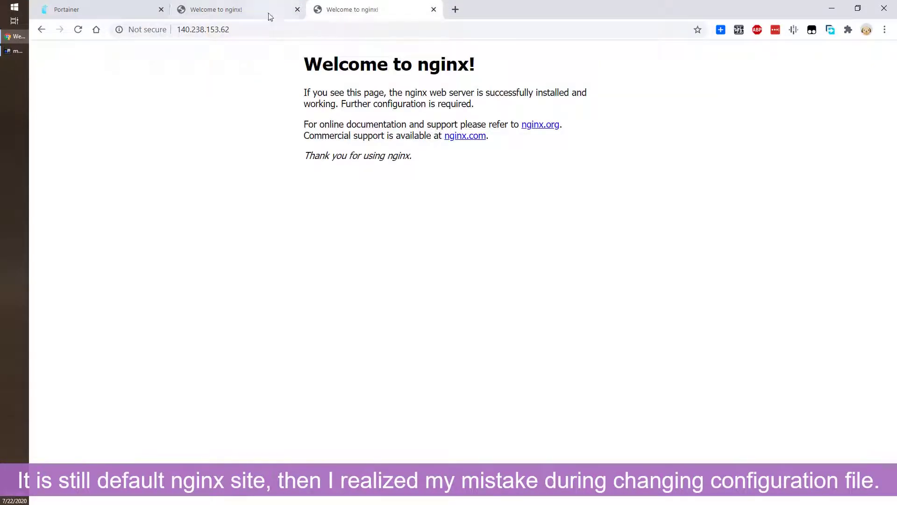
click(268, 13)
key(Return)
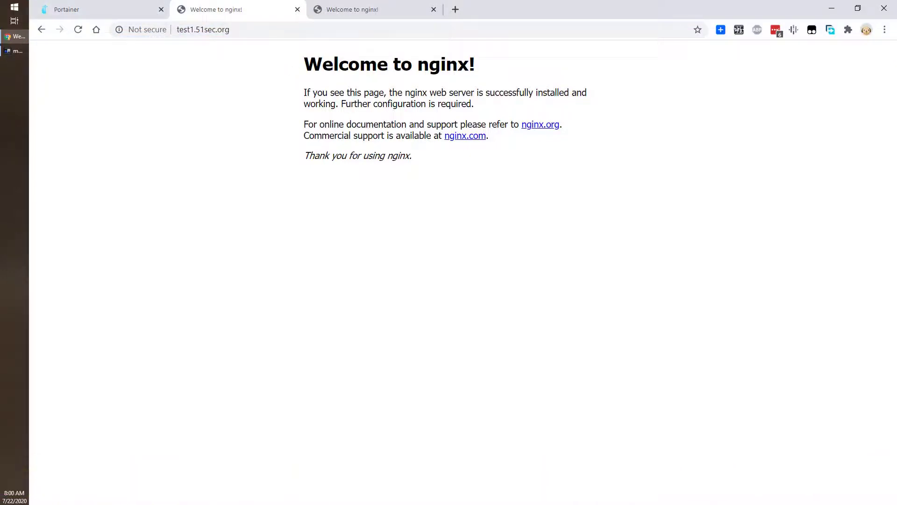
- Reconnect to the nginx container console and open /etc/nginx/conf.d/wordpress.conf in nano
click(150, 6)
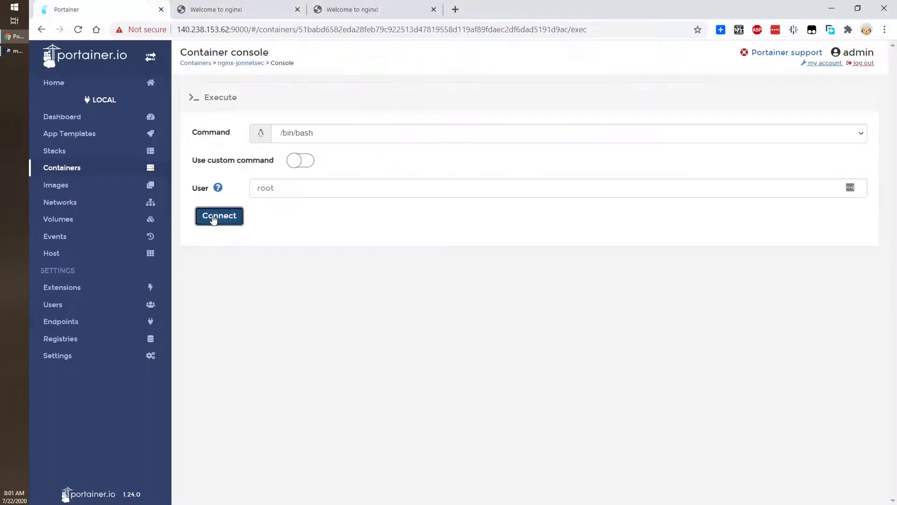
click(215, 219)
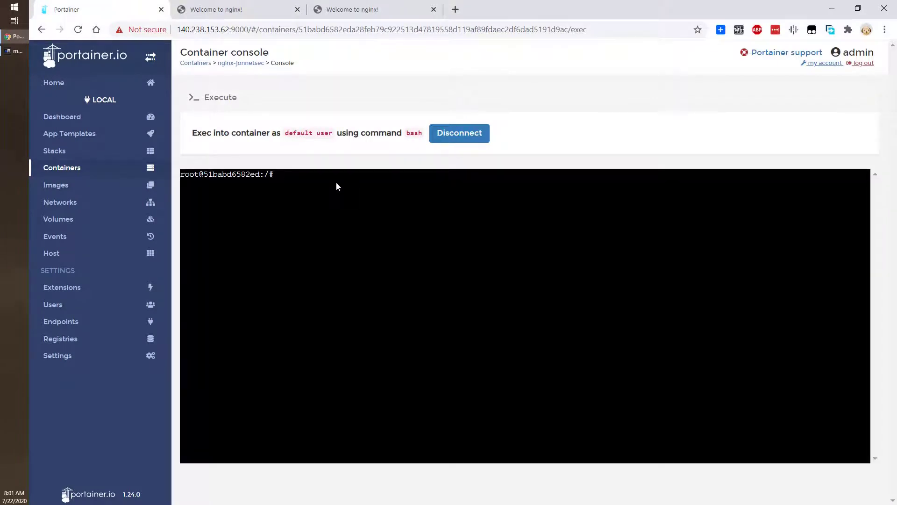
text(vi /etc/nginx/conf.d/wordpress.conf)
key(Return)
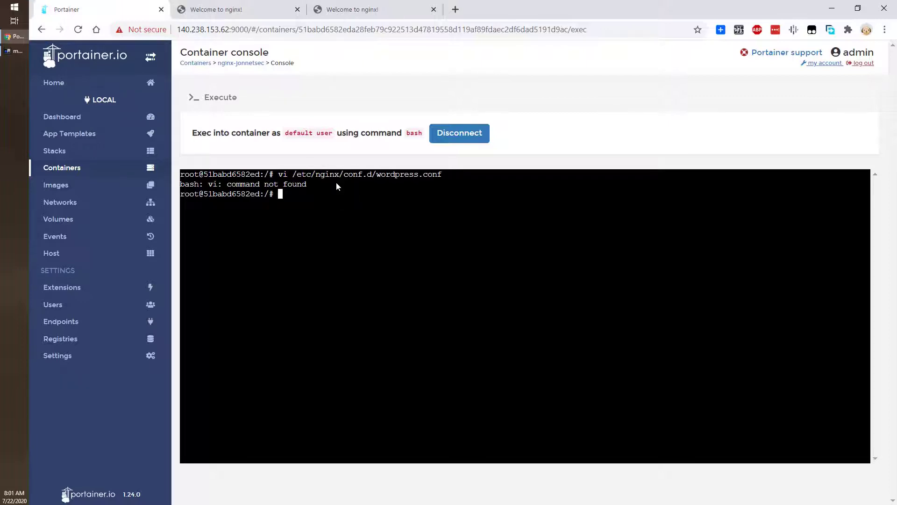
text(nano)
key(Up)
key(Left)
key(Left)
key(Left)
key(Left)
key(Left)
key(Left)
key(Left)
key(Left)
key(Left)
key(Left)
key(Left)
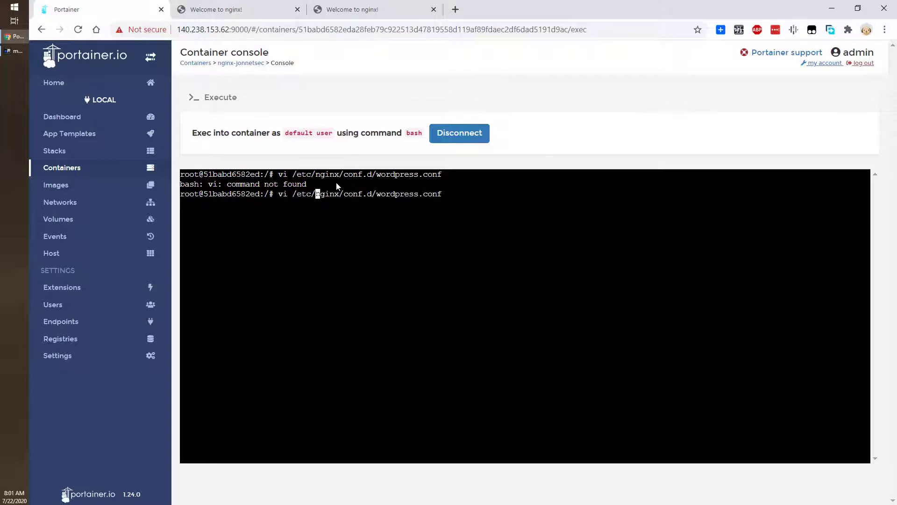
key(Left)
key(Left)
key(Left)
key(Left)
key(Left)
key(Left)
key(BackSpace)
key(BackSpace)
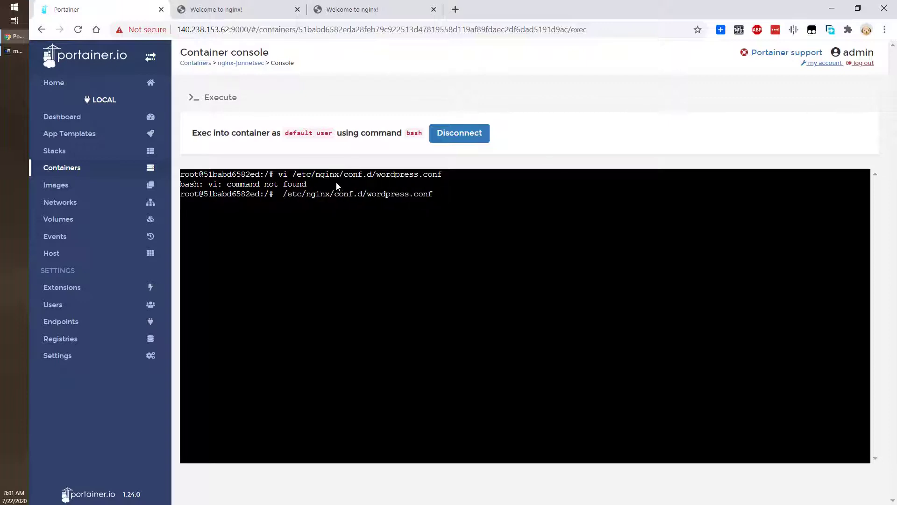
text(nano)
key(Return)
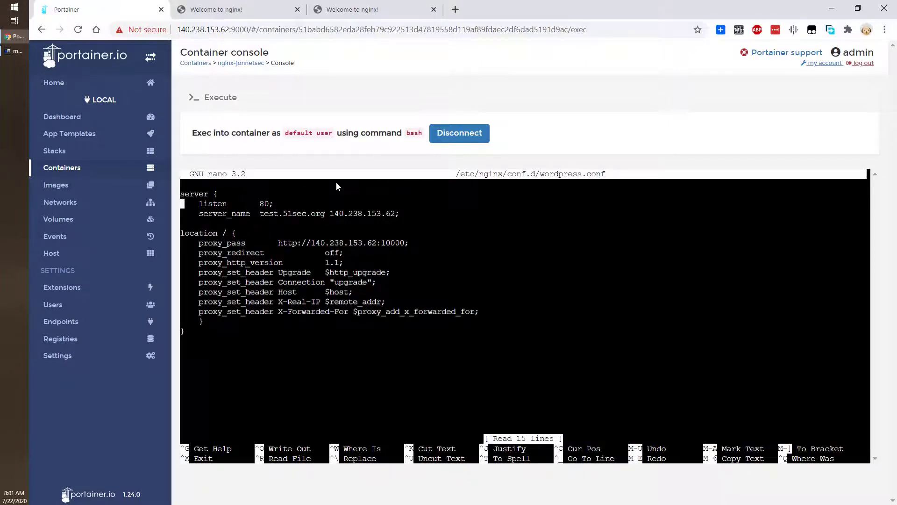
- Change server_name to test1.51sec.org, save wordpress.conf, and restart nginx with service nginx restart
key(Down)
key(Down)
key(Up)
key(Right)
key(Right)
key(Right)
key(Right)
key(Right)
key(Right)
key(Right)
key(Right)
key(Right)
key(Right)
key(Right)
key(Right)
key(Right)
key(Right)
key(Right)
key(Right)
key(Right)
key(Right)
key(Right)
key(Right)
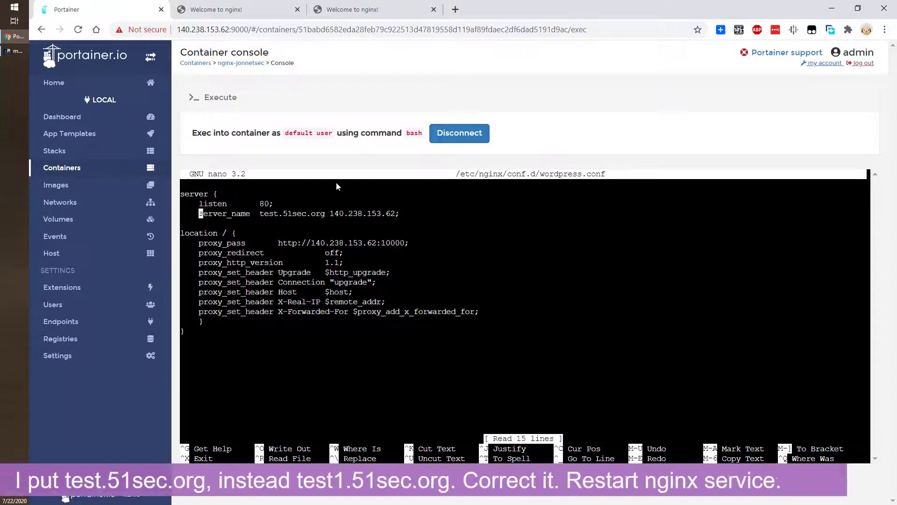
key(Left)
text(1)
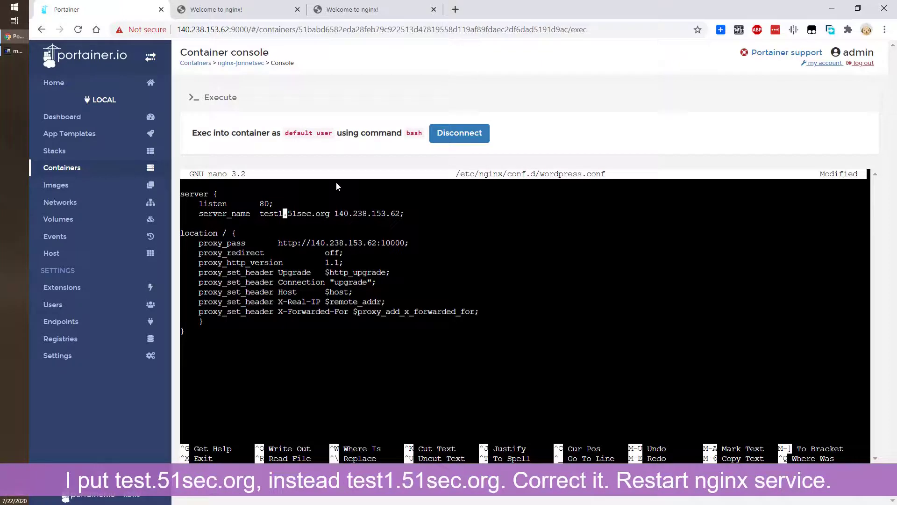
key(ctrl+x)
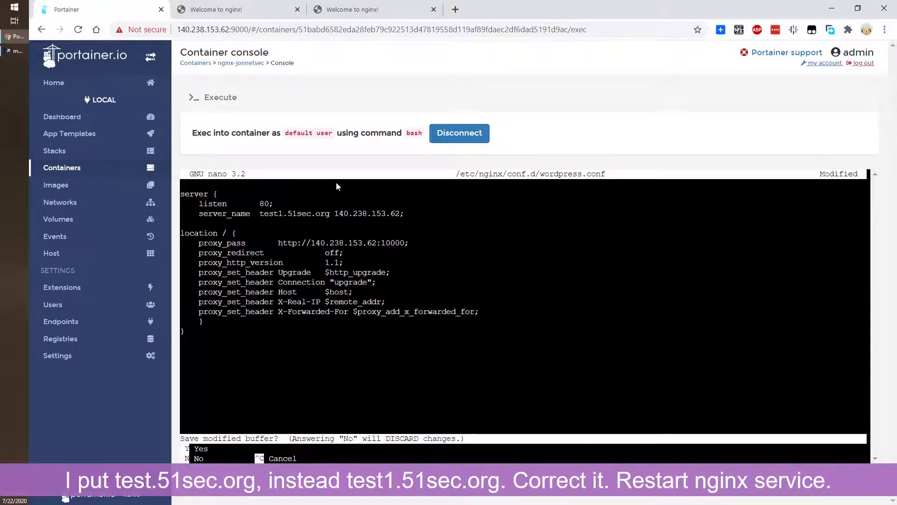
key(y)
key(Return)
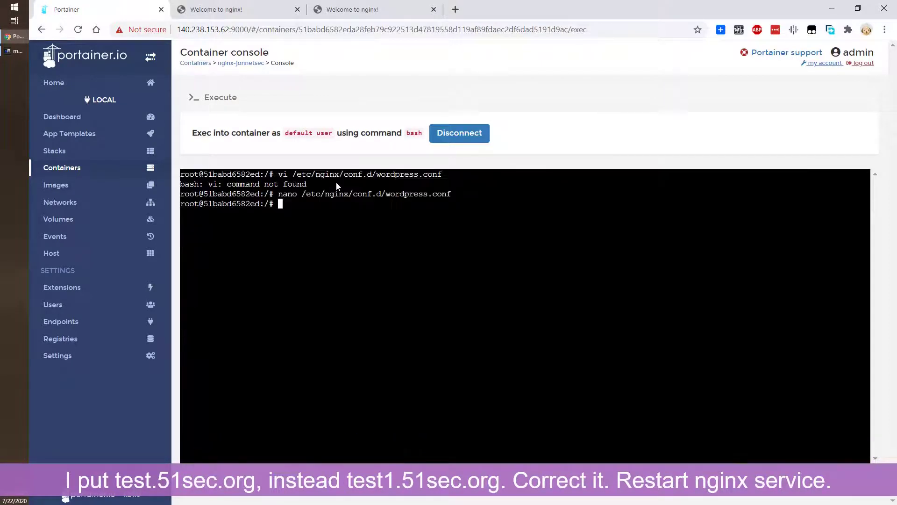
text(service nginx restart)
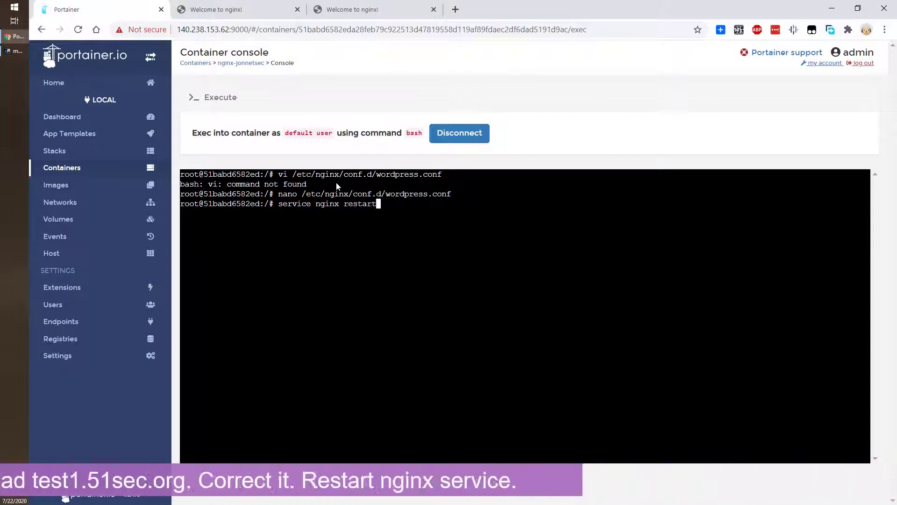
key(Return)
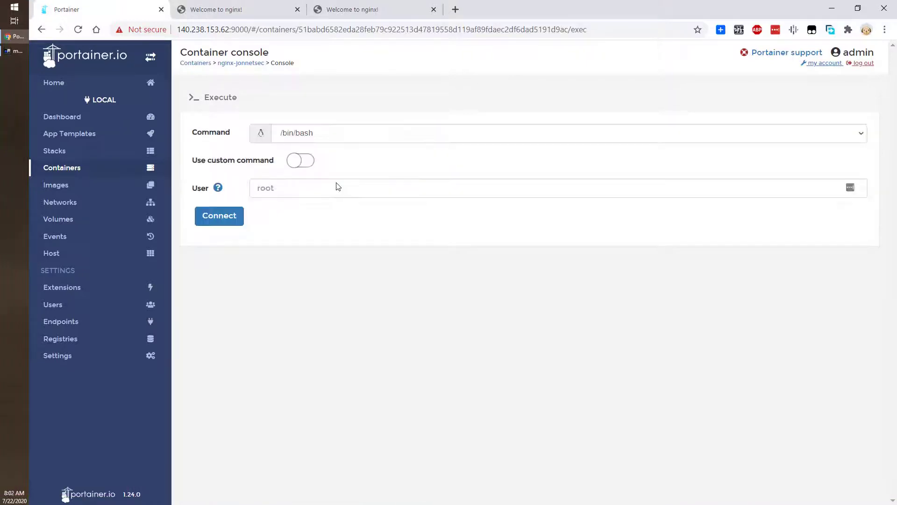
- Reload test1.51sec.org to see the database connection error, then return to Portainer's container list
click(262, 8)
key(F5)
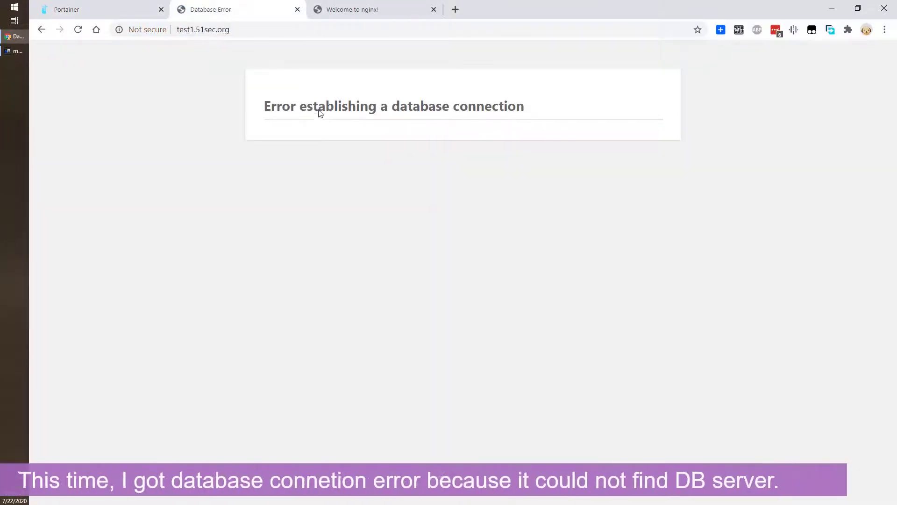
double_click(320, 113)
click(104, 8)
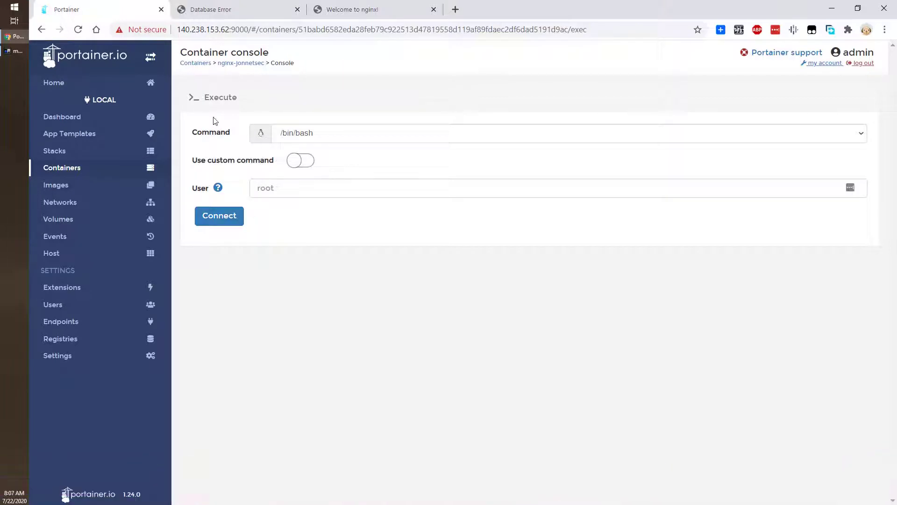
click(70, 167)
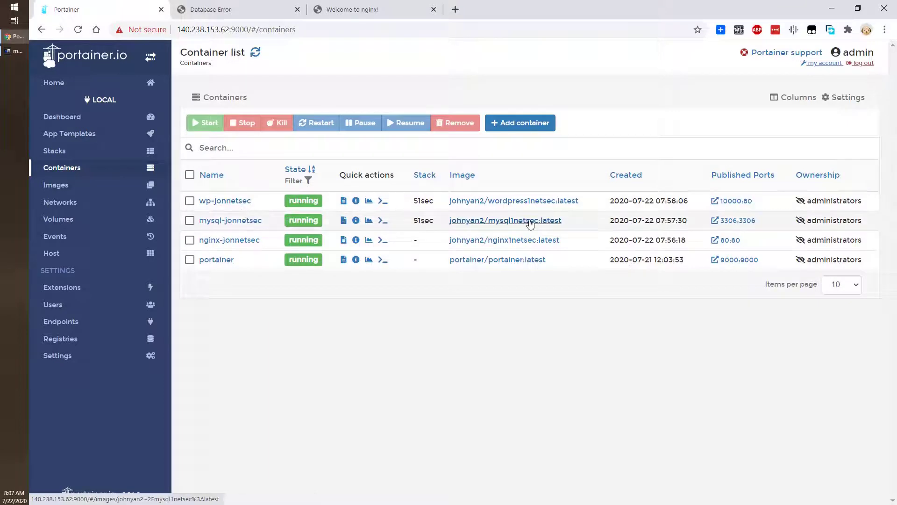
- Find mysql-jonnetsec's bridge network IP, 172.17.0.4, in its container details
click(246, 220)
scroll(326, 301, down, 10)
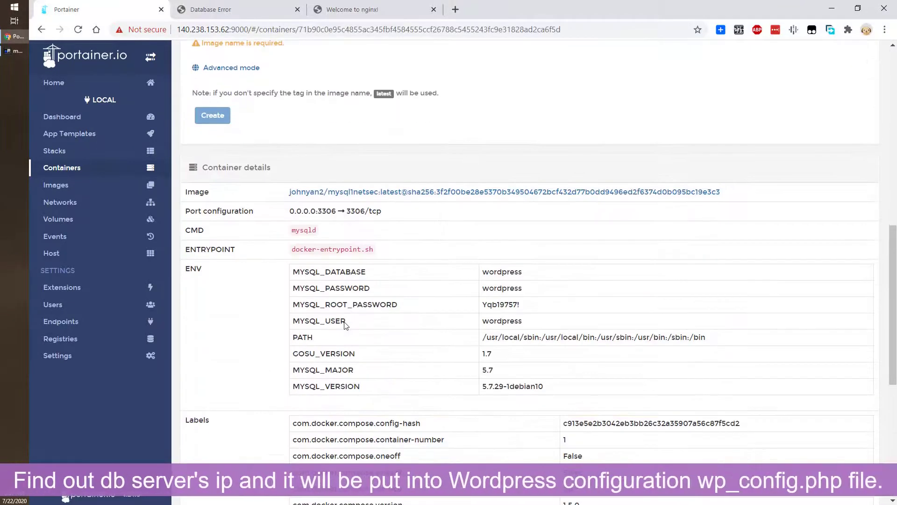
scroll(406, 330, down, 2)
scroll(407, 327, up, 3)
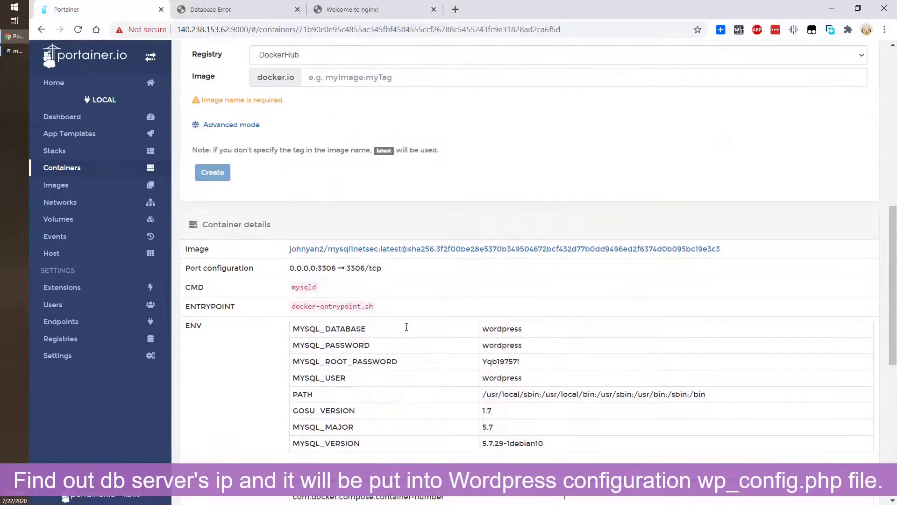
scroll(401, 326, up, 2)
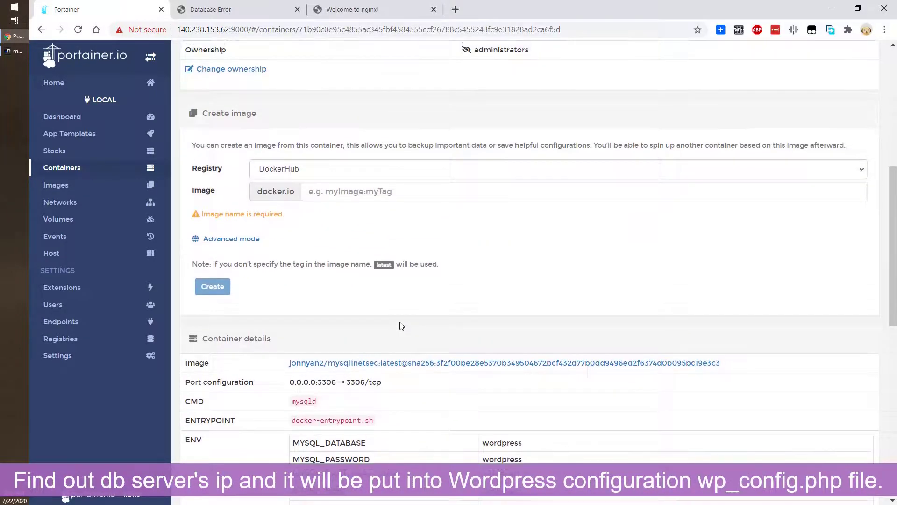
scroll(401, 326, down, 4)
scroll(401, 326, down, 3)
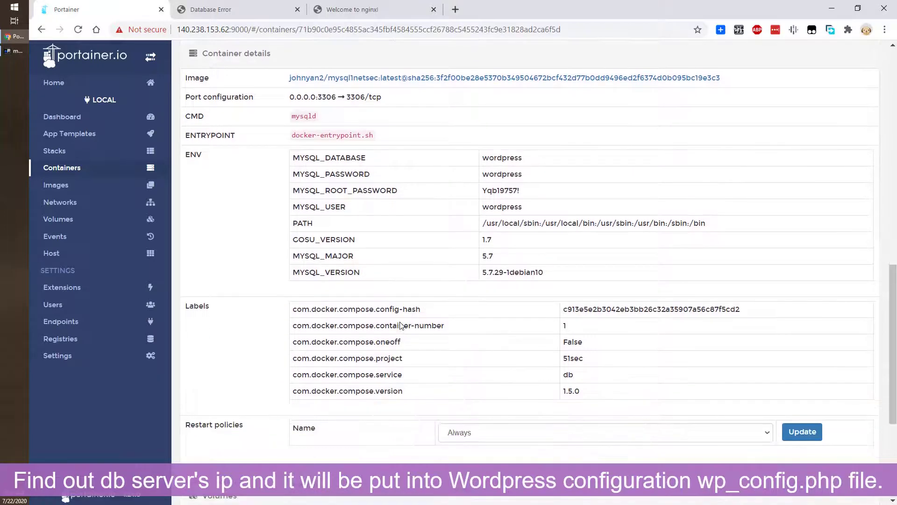
scroll(401, 323, down, 2)
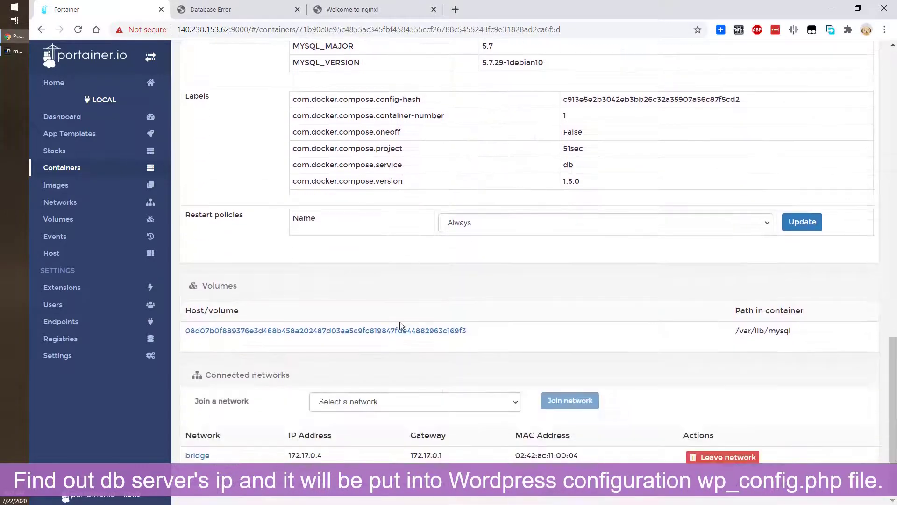
drag(330, 455, 289, 454)
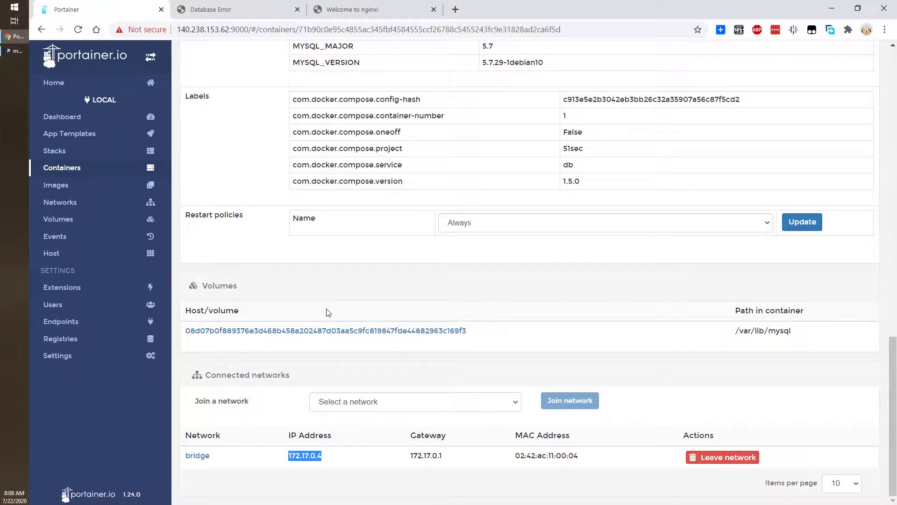
- Go back to the container list and open the wp-jonnetsec console
scroll(329, 313, up, 15)
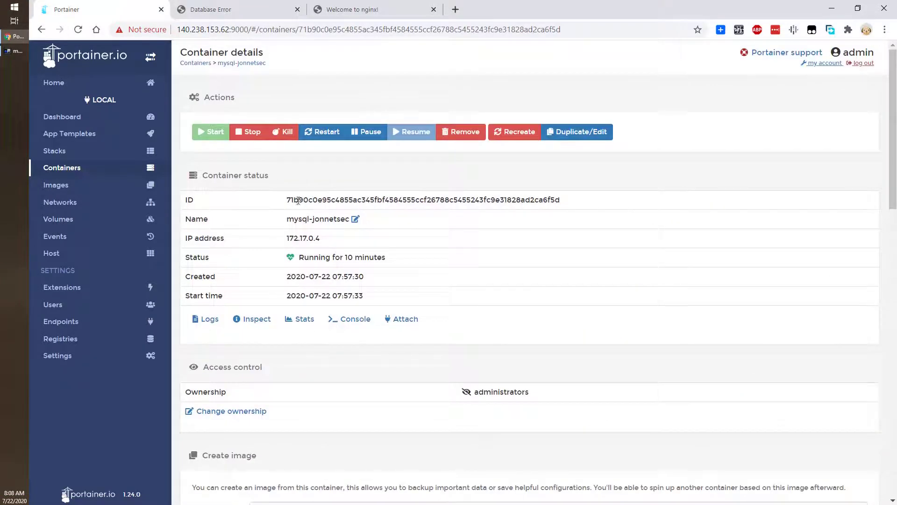
click(89, 169)
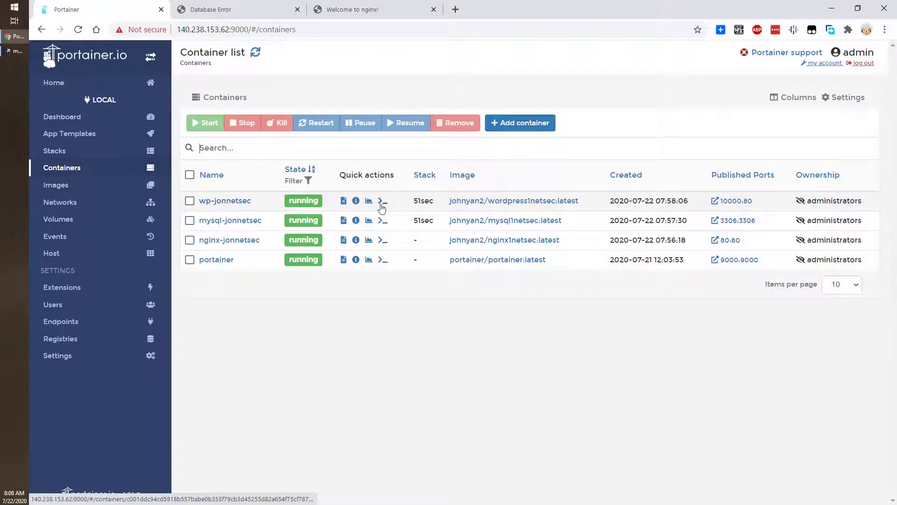
click(383, 201)
- Start a bash shell in wp-jonnetsec and open wp-config.php in nano
click(214, 224)
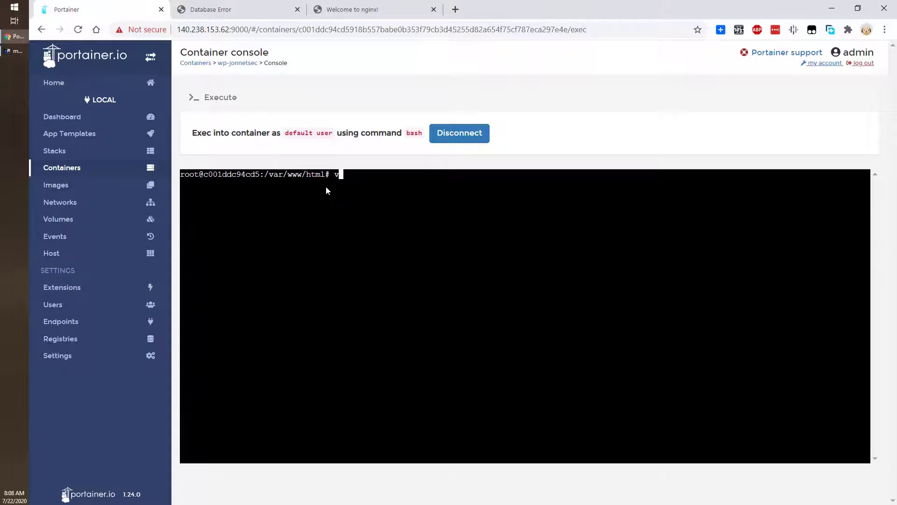
text(nano wp-config.)
key(Tab)
key(Return)
- Change DB_HOST from db to 172.17.0.4:3306, save wp-config.php, and exit the shell
key(Down)
key(Down)
key(Down)
key(Down)
key(Down)
key(Down)
key(Down)
key(Down)
key(Down)
key(Down)
key(Down)
key(Down)
key(Down)
key(Down)
key(Down)
key(Down)
key(Down)
key(Down)
key(Down)
key(Down)
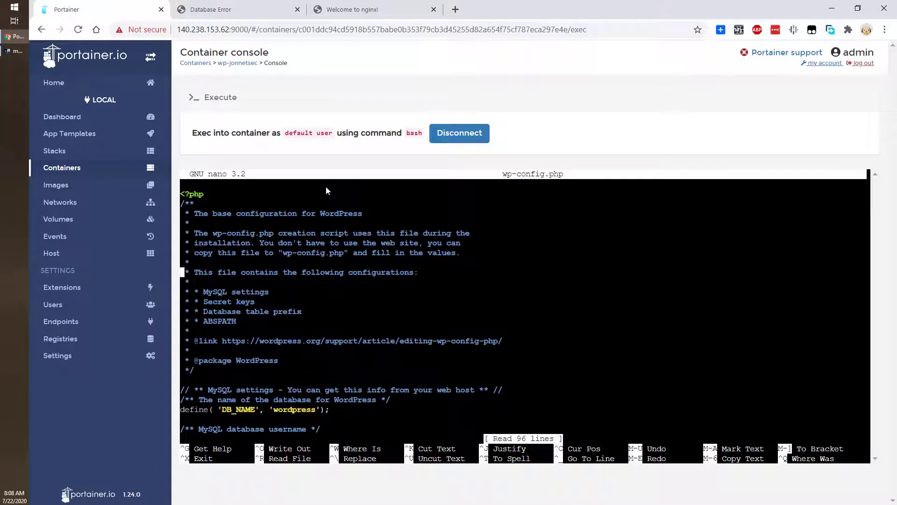
key(Down)
key(Down)
key(Down)
key(Down)
key(Down)
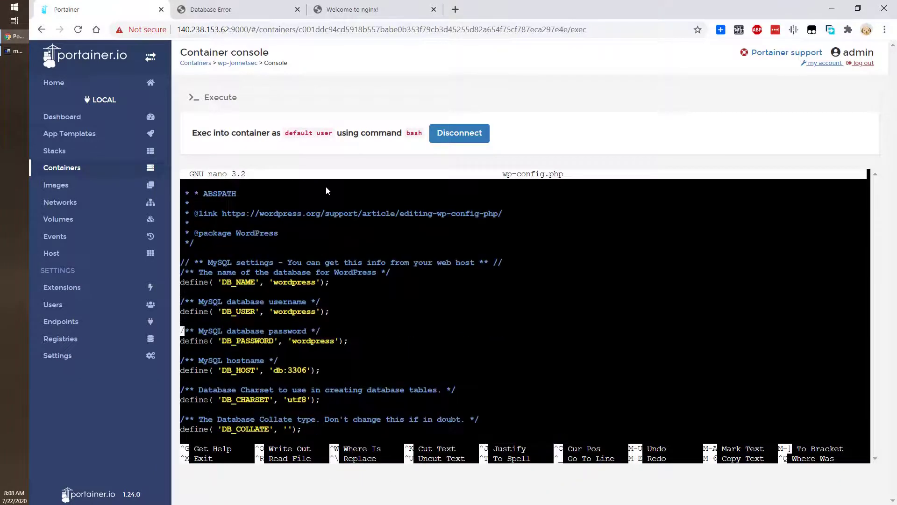
key(Down)
key(Down)
key(Down)
key(Down)
key(Down)
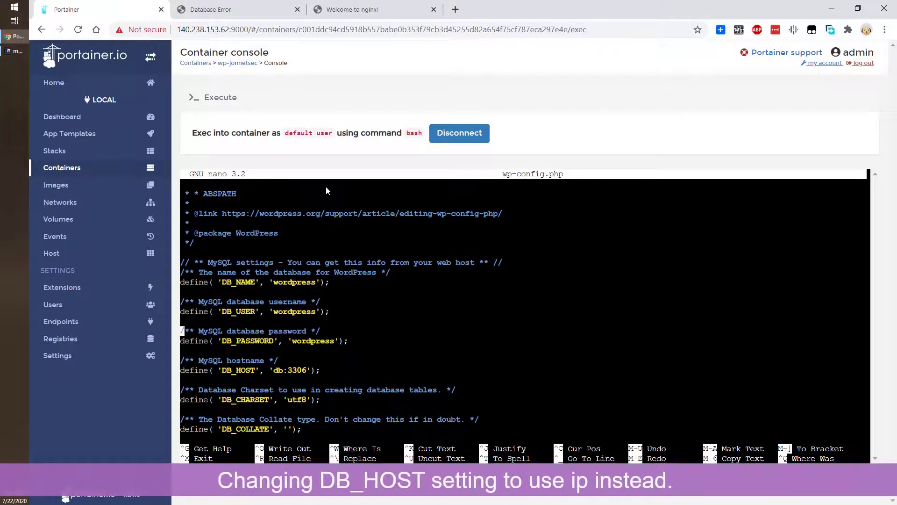
key(Down)
key(Right)
key(Right)
key(Right)
key(Right)
key(Right)
key(Right)
key(Right)
key(Right)
key(Right)
key(Right)
key(Right)
key(Right)
key(Right)
key(Up)
key(Right)
key(Right)
key(Right)
key(Right)
key(Right)
key(Right)
key(Right)
key(Right)
key(BackSpace)
key(BackSpace)
text(172.17.0.4)
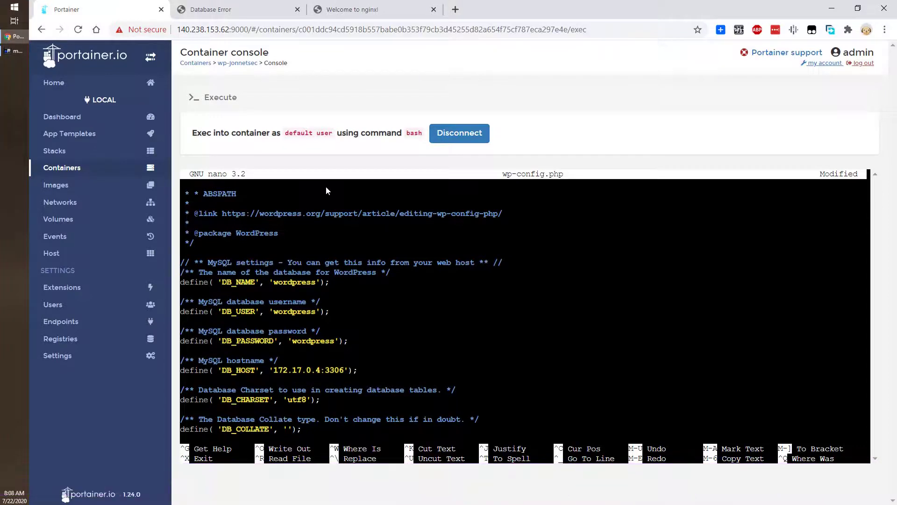
key(ctrl+x)
key(y)
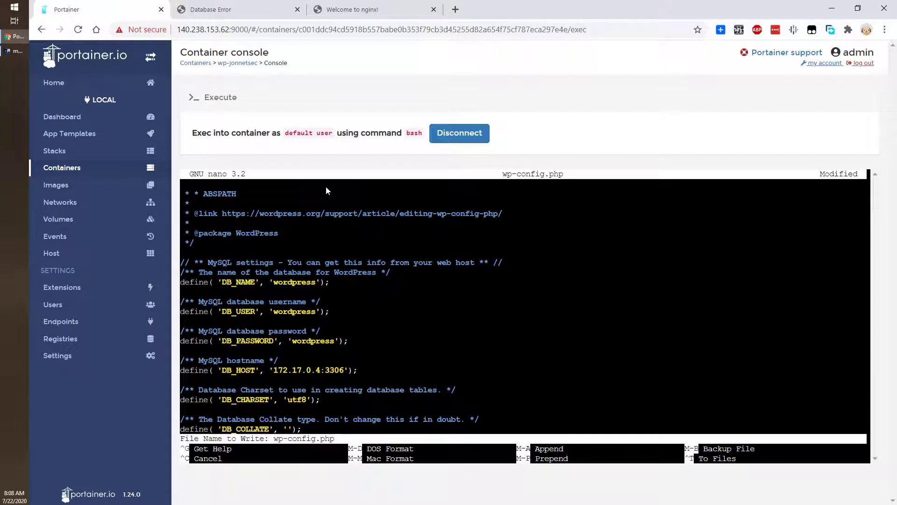
key(Return)
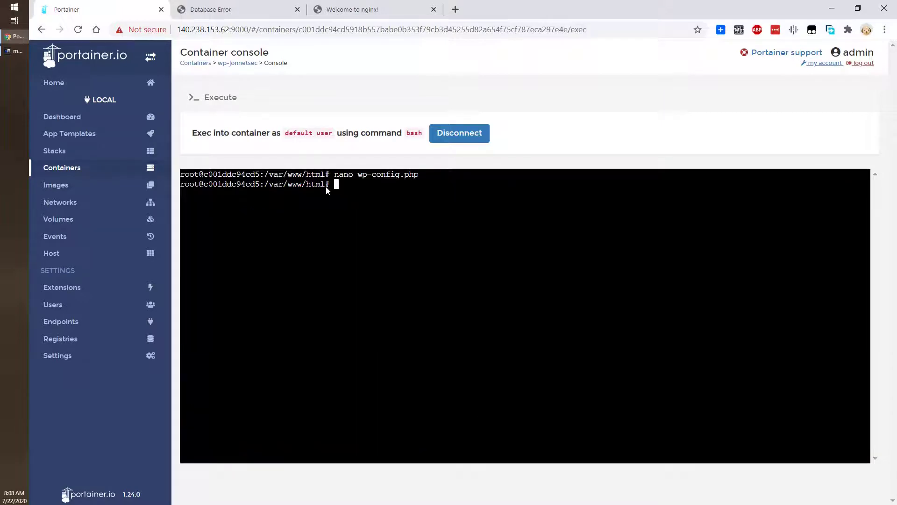
text(exit)
key(Return)
- Reload test1.51sec.org, continue in English (United States), and enter site title test1 and username admin
click(243, 2)
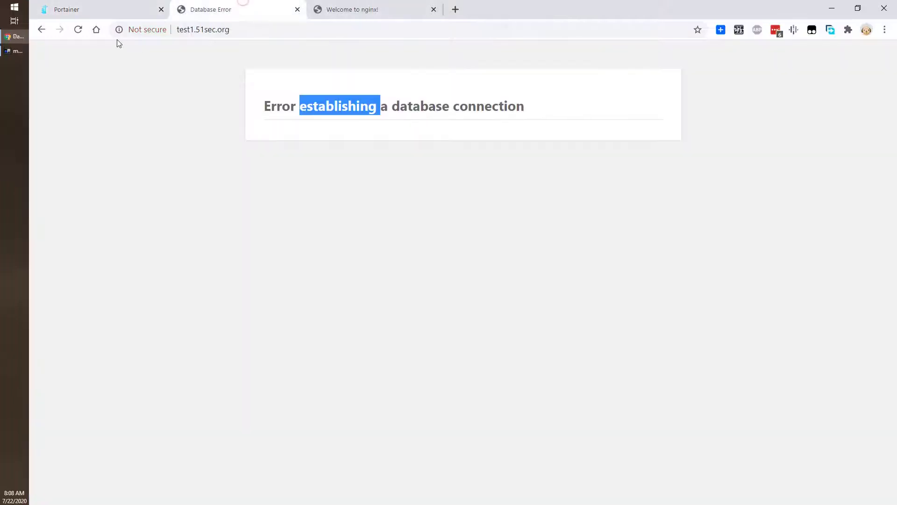
click(76, 29)
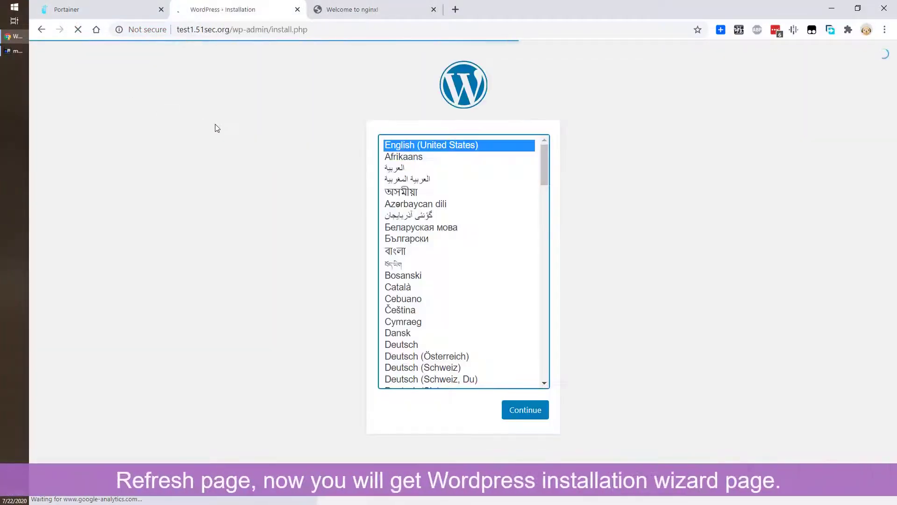
click(538, 416)
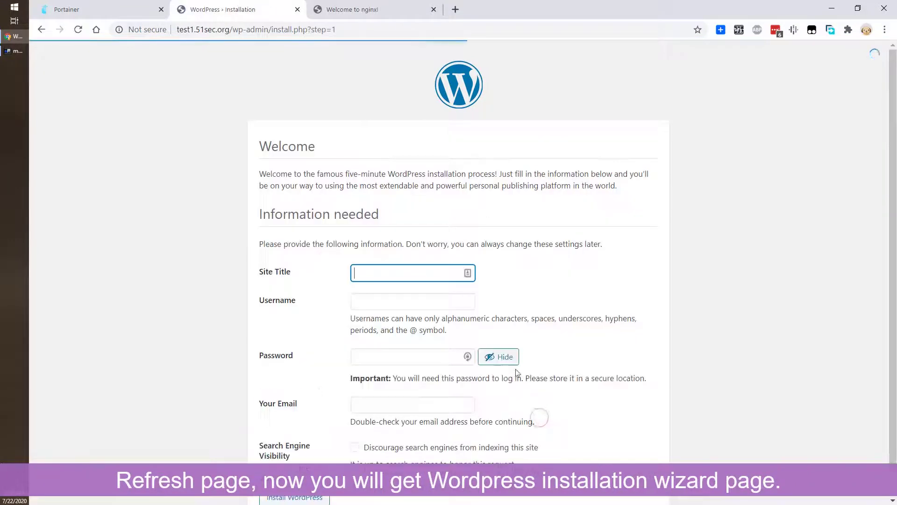
text(test)
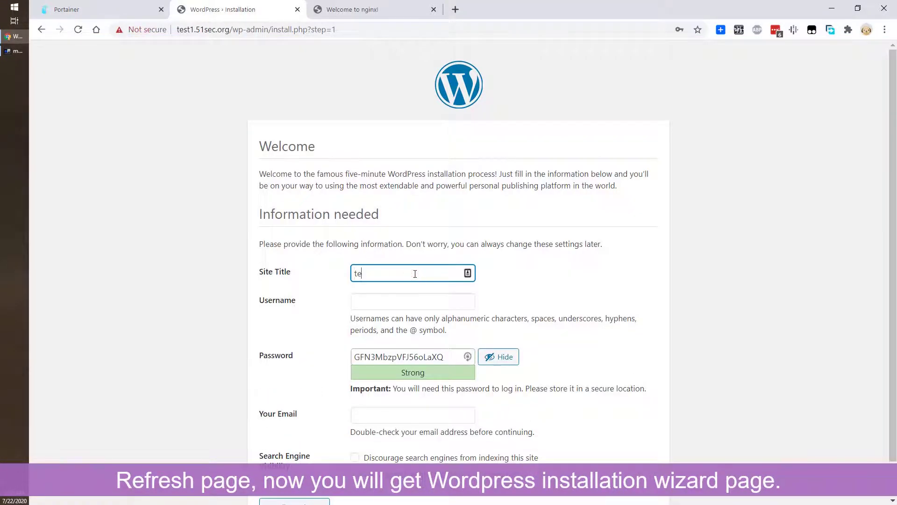
text(1)
key(Tab)
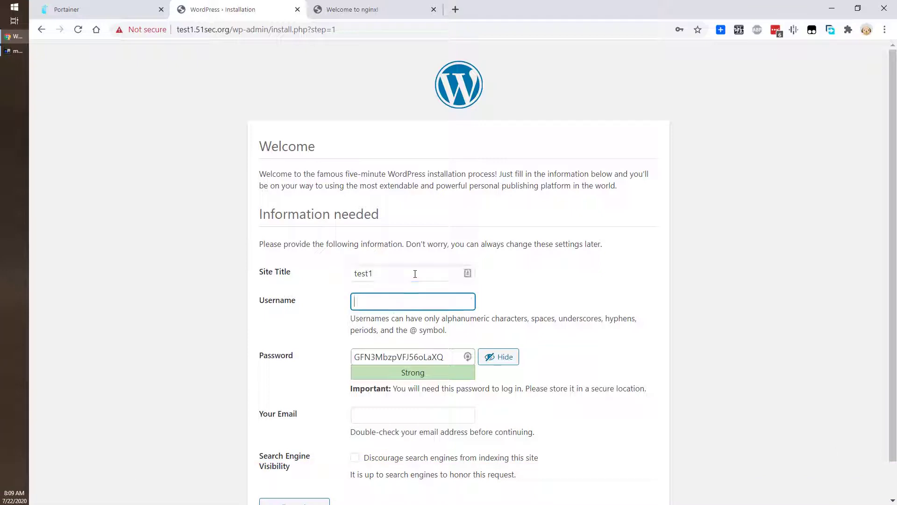
text(admin)
key(Tab)
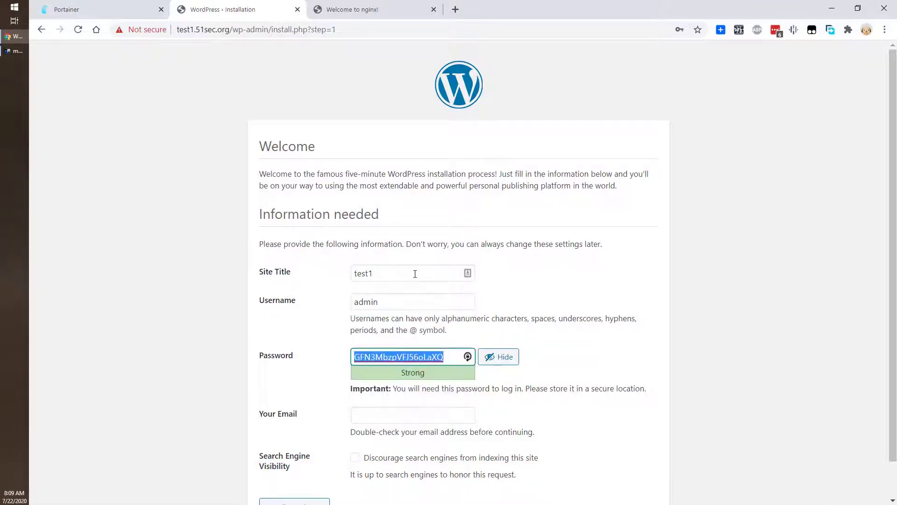
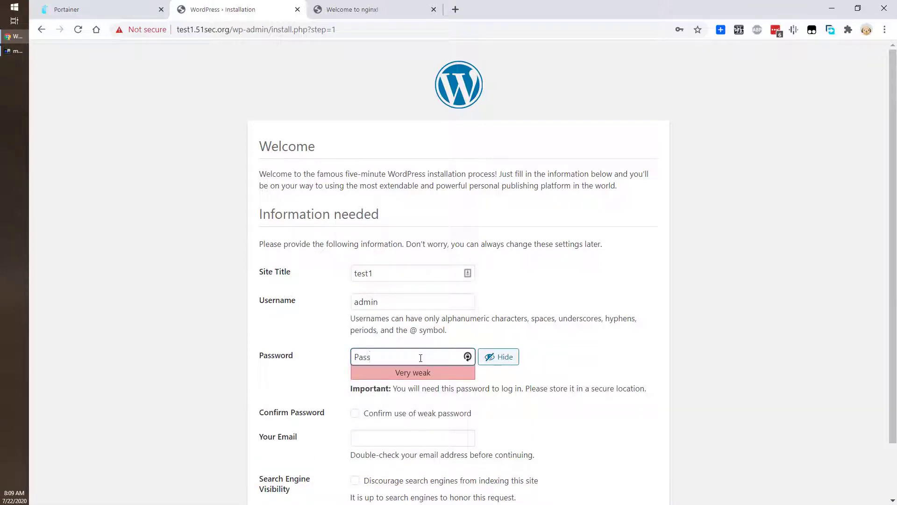
- Enter the admin password and e-mail address, then run the WordPress installation
click(498, 356)
double_click(435, 354)
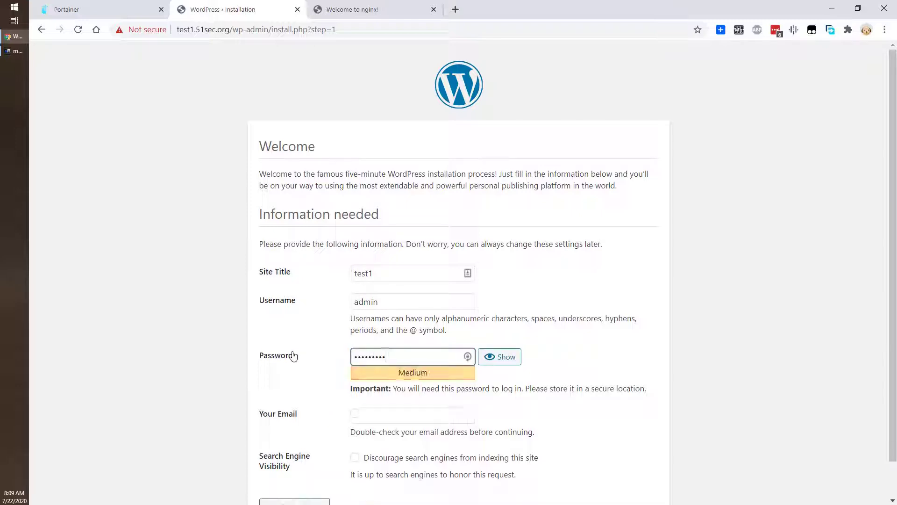
click(437, 410)
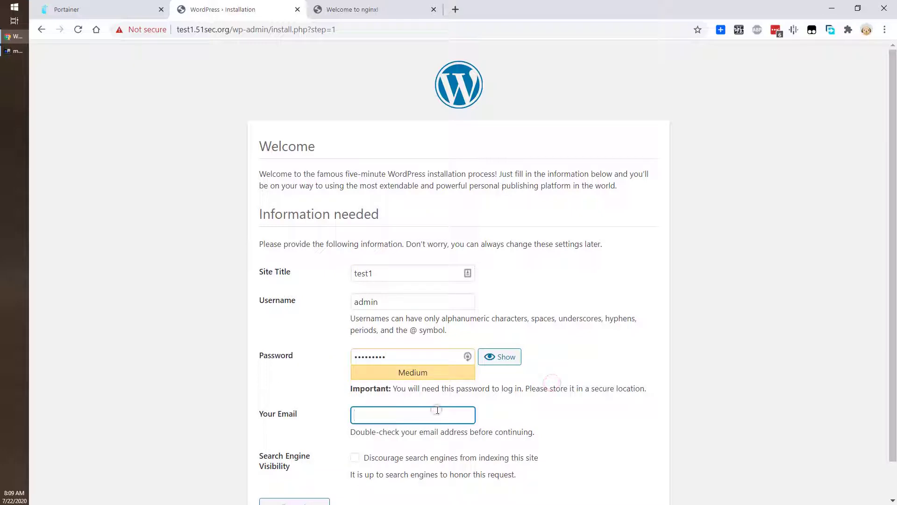
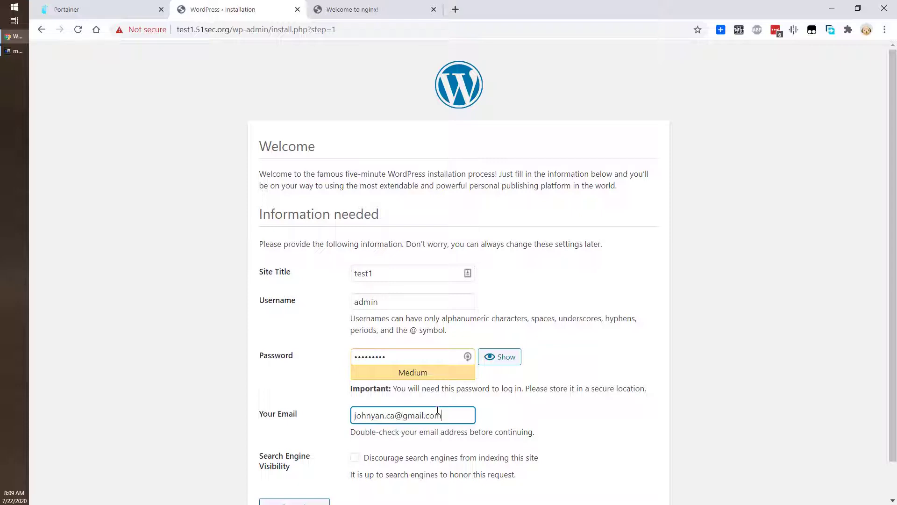
scroll(438, 411, down, 1)
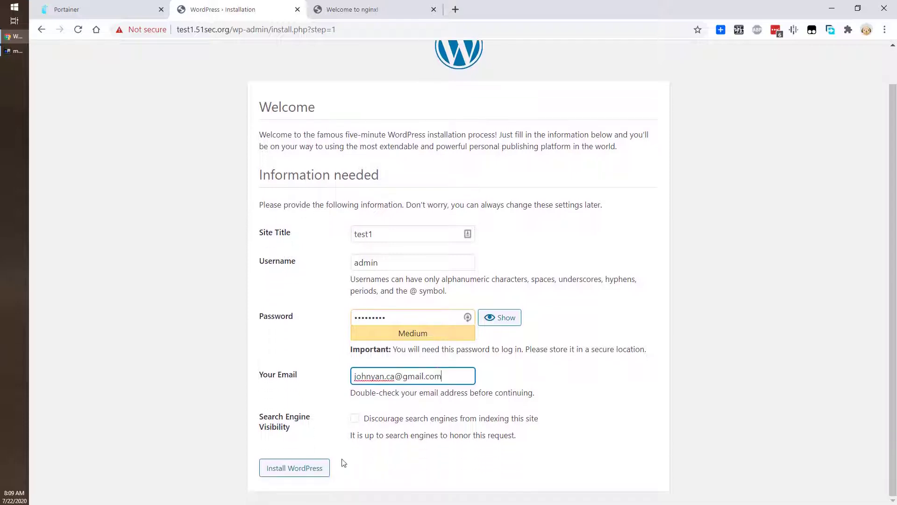
click(311, 469)
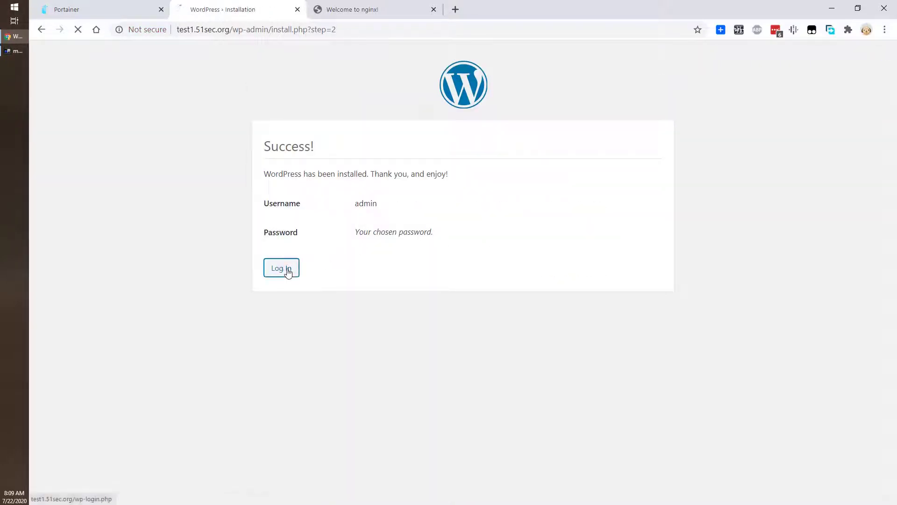
- Log in to test1 as admin using the saved credentials with Remember Me, then return to Portainer
click(288, 273)
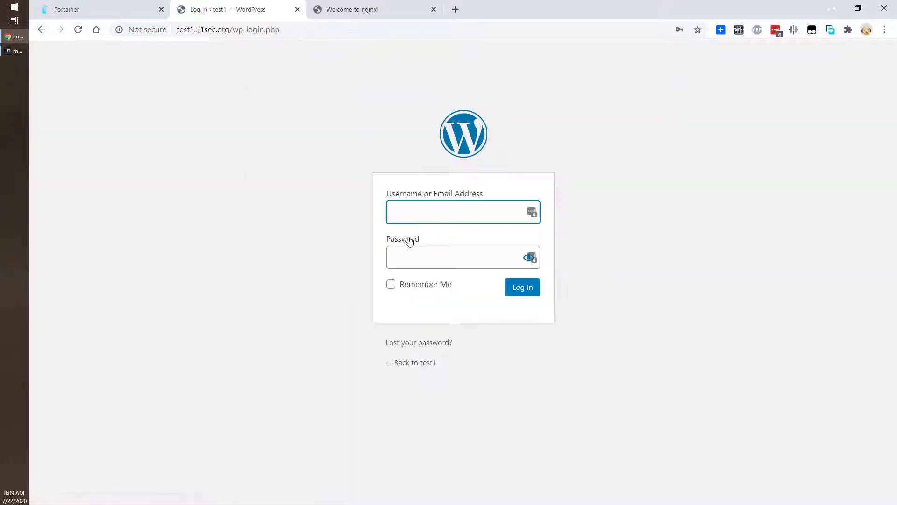
click(423, 217)
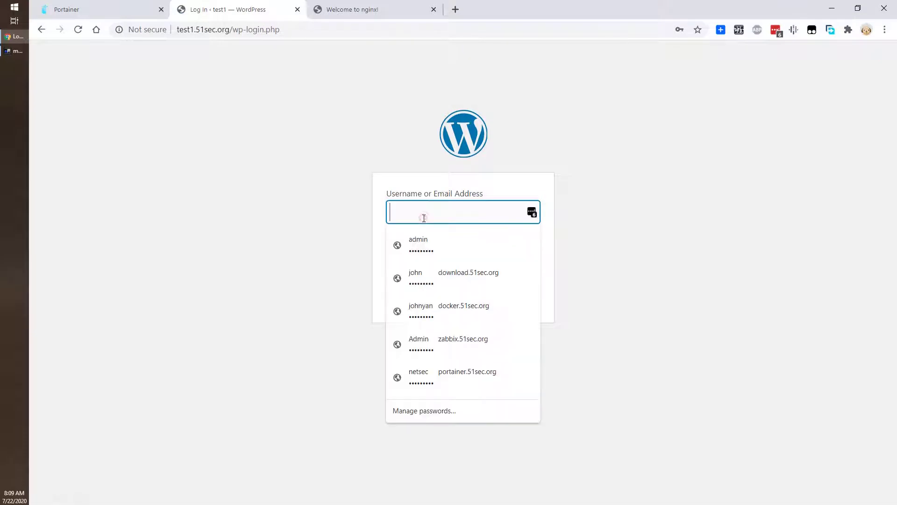
click(430, 243)
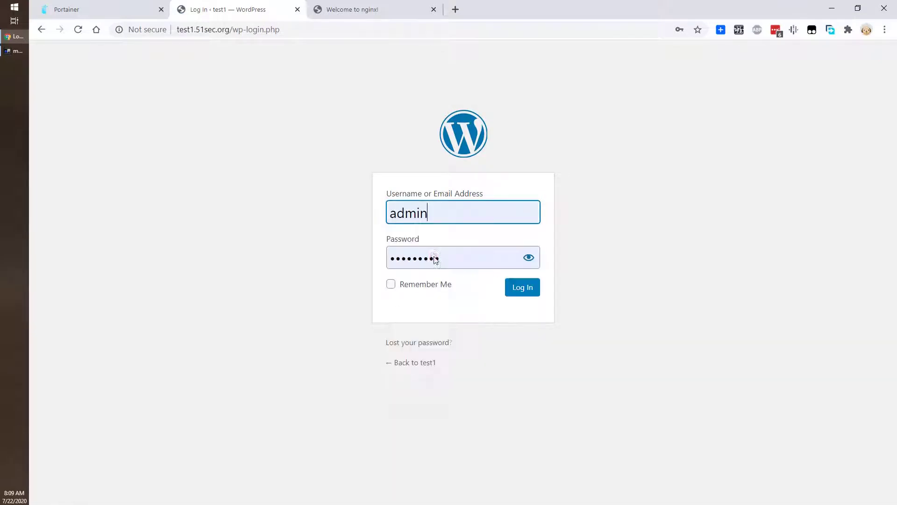
click(450, 290)
click(530, 292)
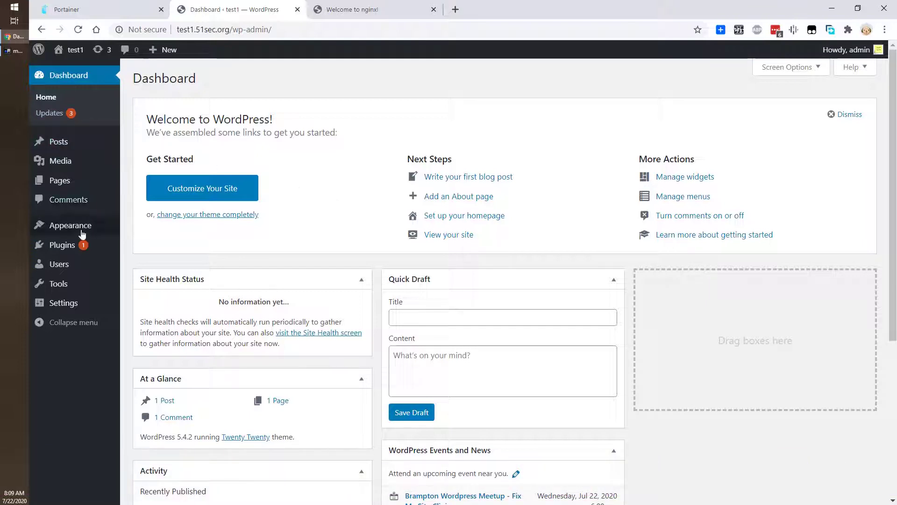
click(130, 13)
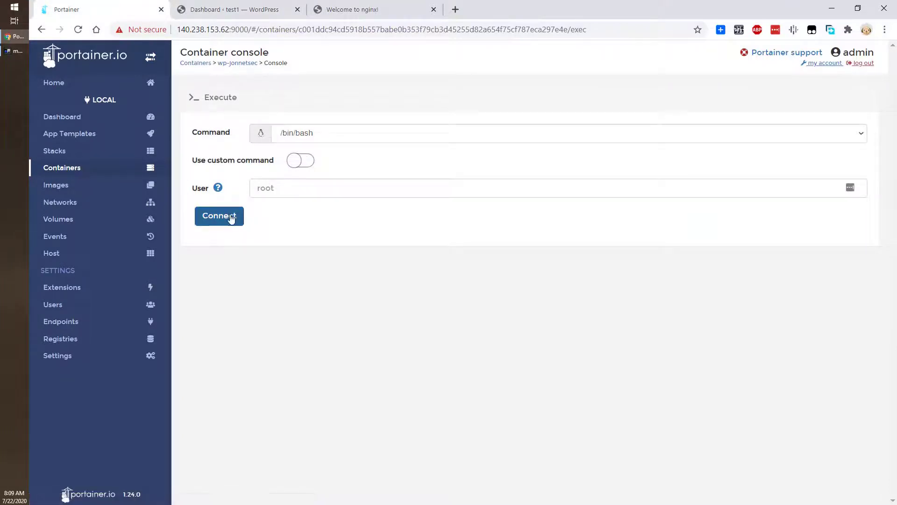
- Open wp-config.php in nano inside the WordPress container and add blank lines after <?php
click(232, 215)
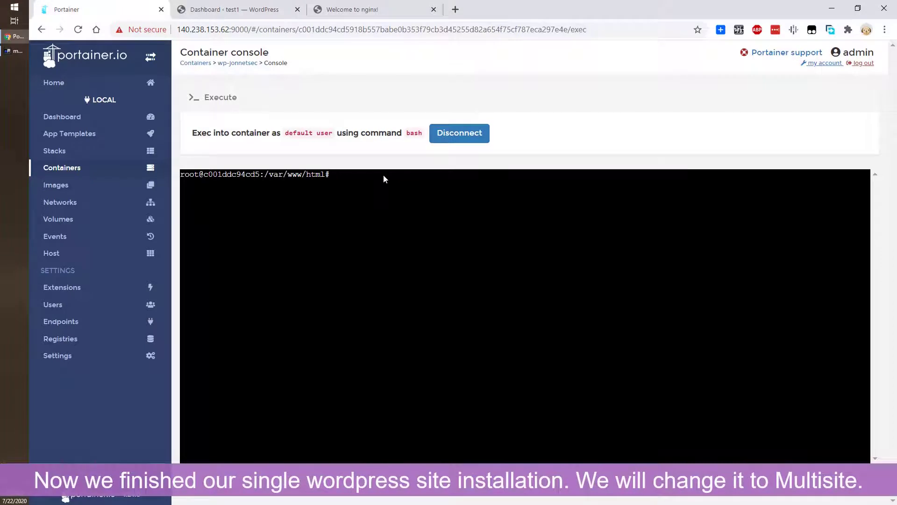
text(nano wp-config.php)
key(Return)
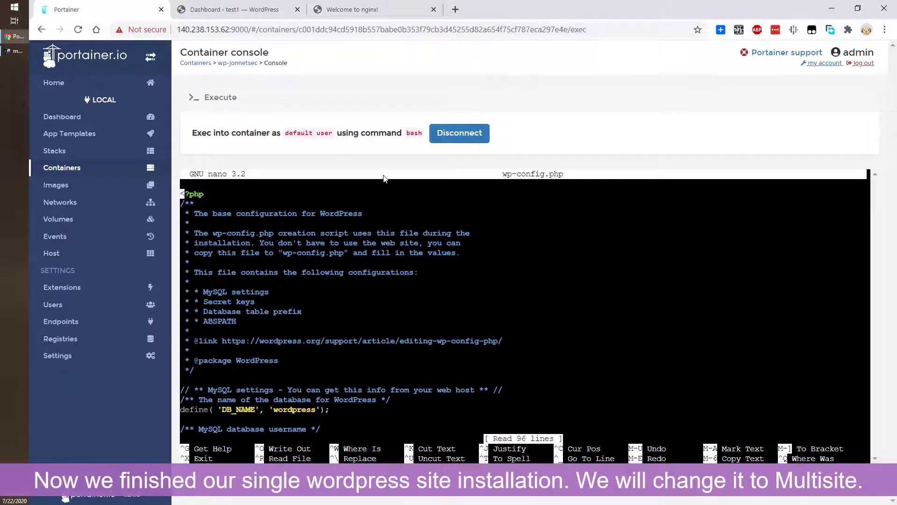
key(Down)
key(Return)
key(Return)
key(Up)
key(Up)
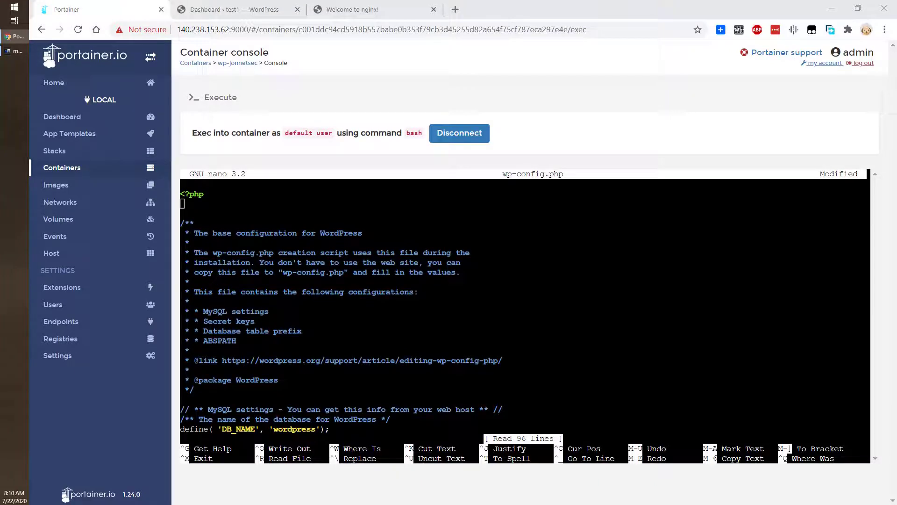
- Paste define('WP_ALLOW_MULTISITE', true); after <?php and save wp-config.php
click(356, 204)
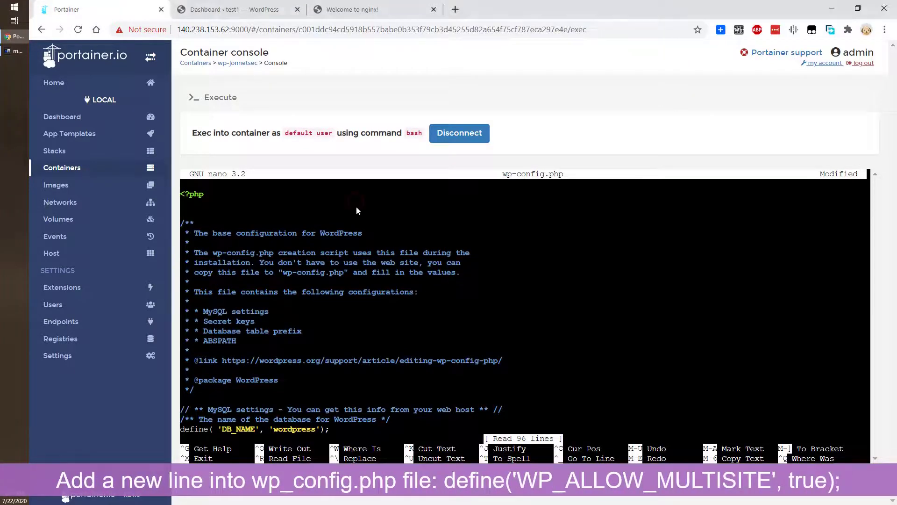
right_click(359, 204)
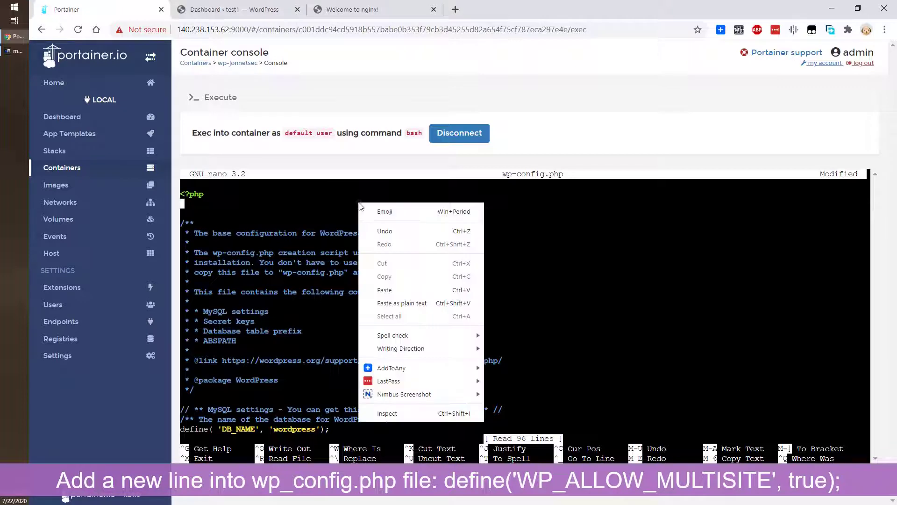
click(394, 289)
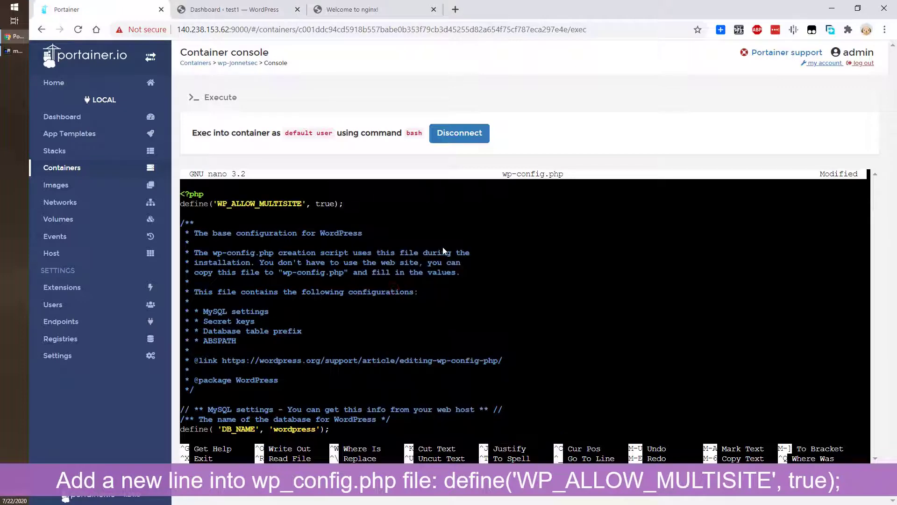
key(ctrl+x)
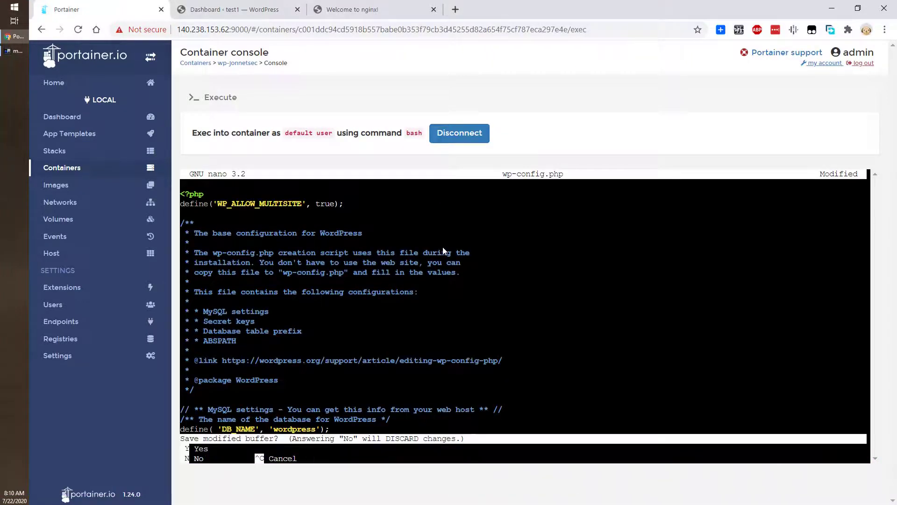
key(y)
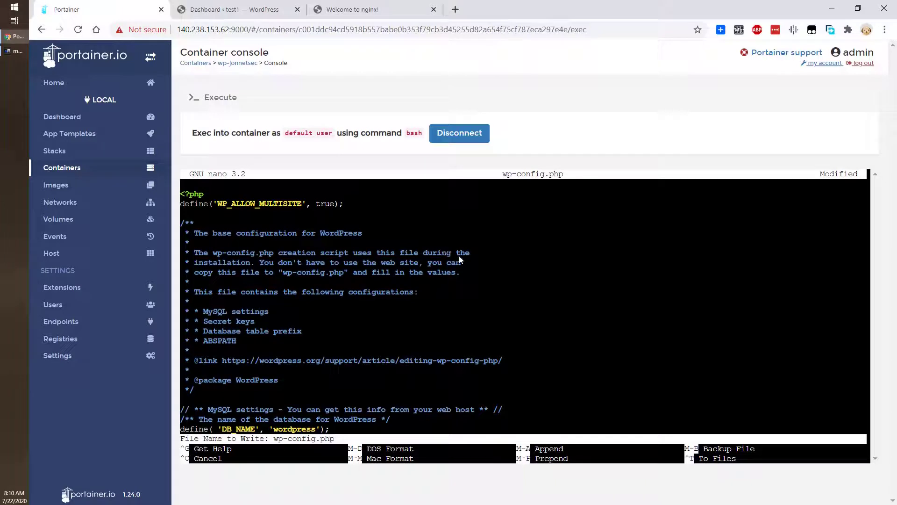
key(Return)
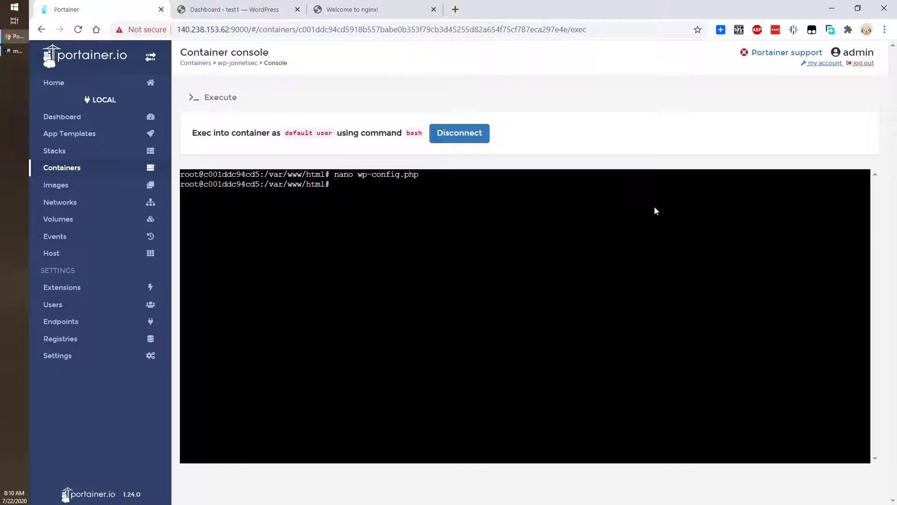
click(243, 9)
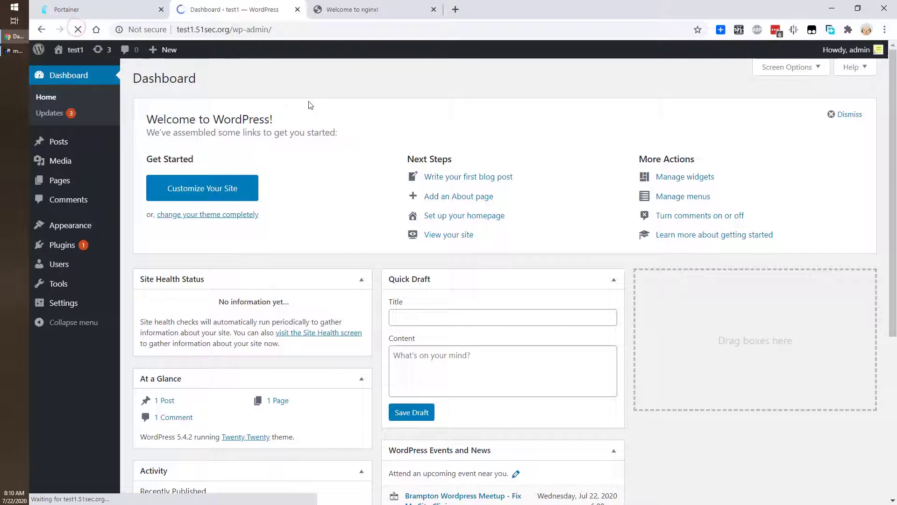
- Log out of the WordPress admin and log back in with the saved administrator login
mouse_move(846, 50)
click(820, 83)
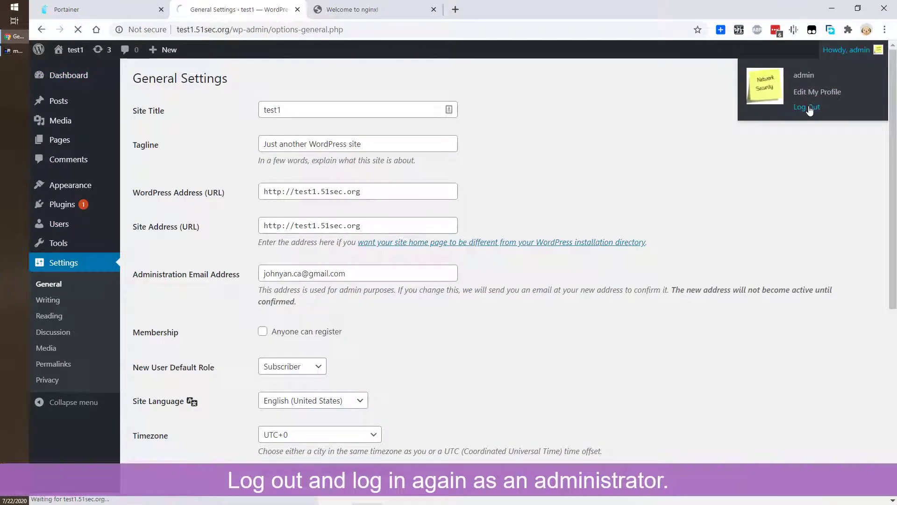
click(807, 109)
click(429, 247)
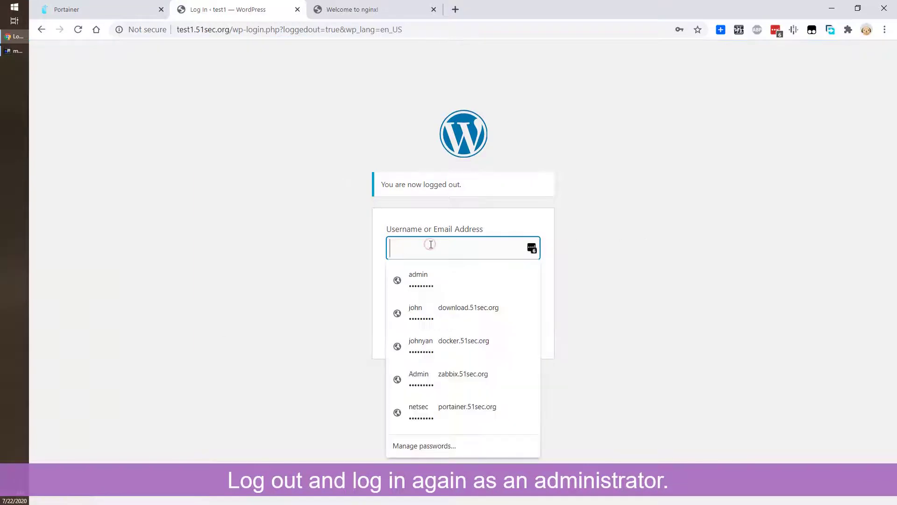
click(464, 287)
click(523, 323)
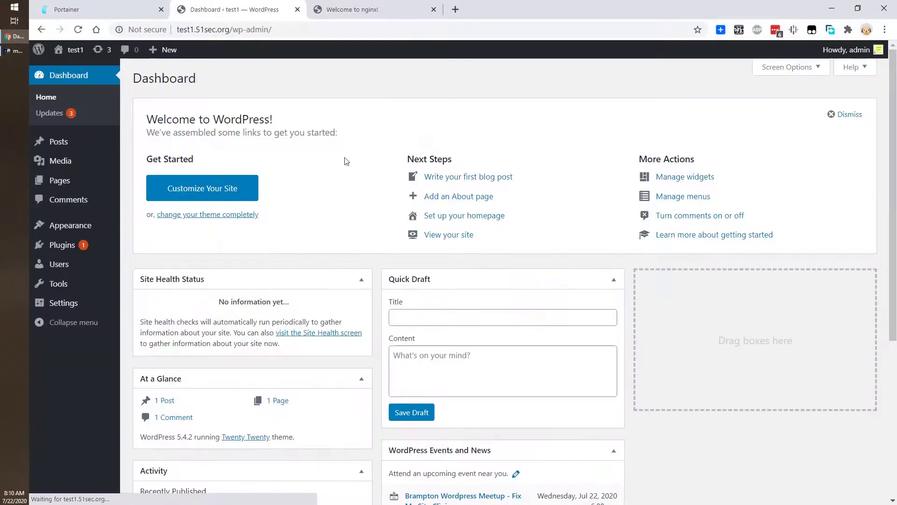
- Go to Tools > Network Setup to create the network of sites
click(64, 302)
click(71, 248)
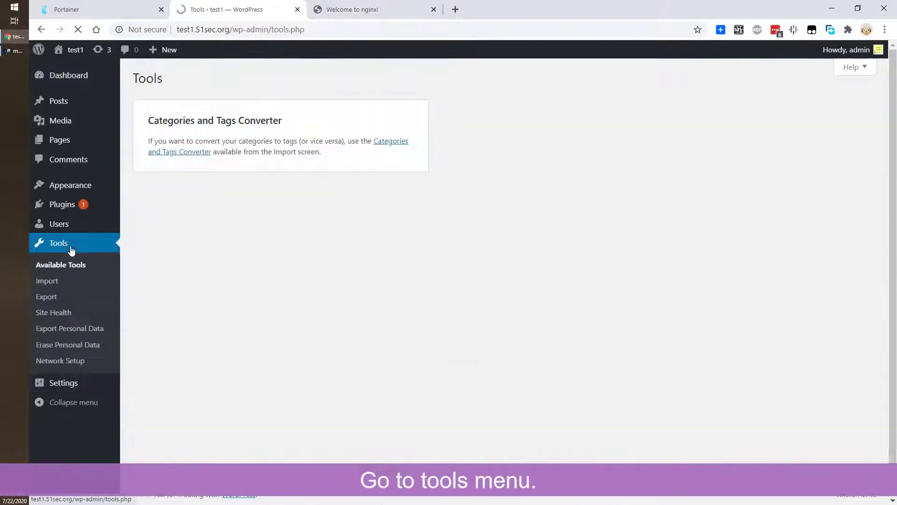
click(78, 362)
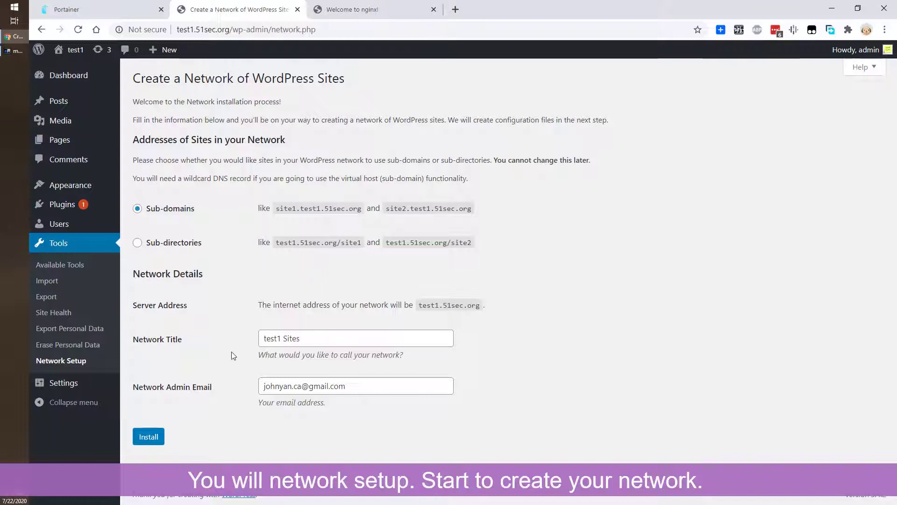
- Install the test1 Sites sub-domain network and copy the six generated wp-config.php define lines
click(159, 437)
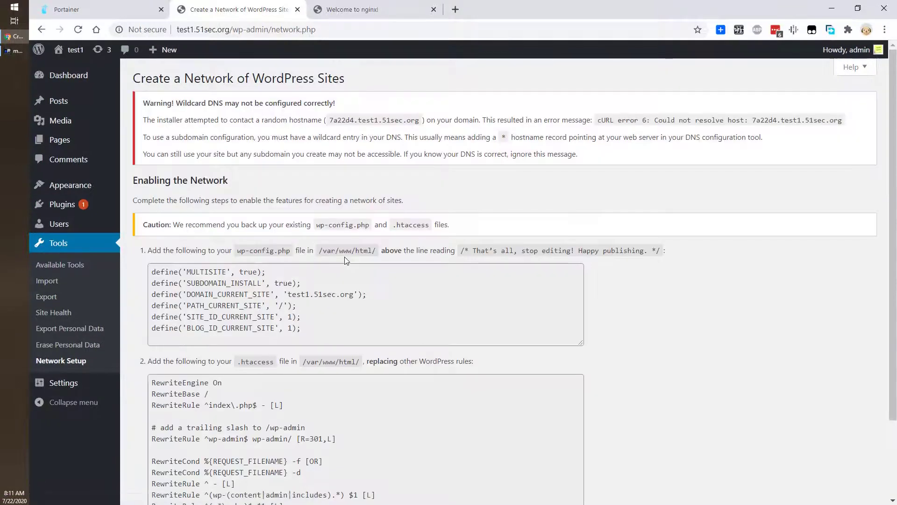
scroll(346, 260, down, 1)
scroll(346, 261, up, 1)
drag(151, 270, 317, 341)
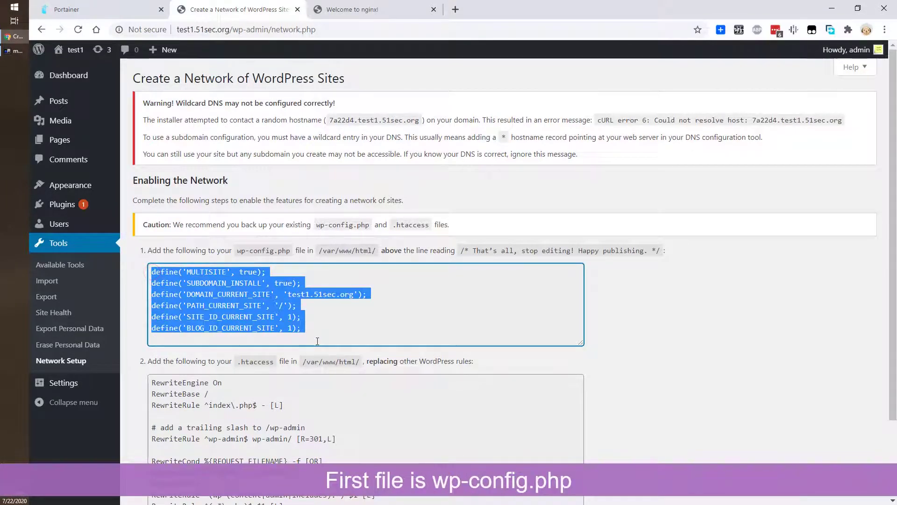
right_click(257, 306)
click(281, 314)
scroll(306, 323, down, 2)
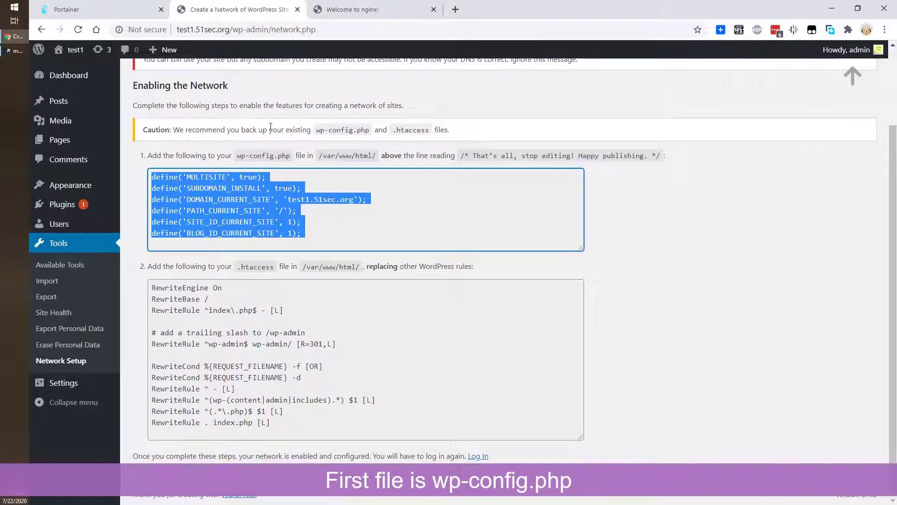
click(123, 10)
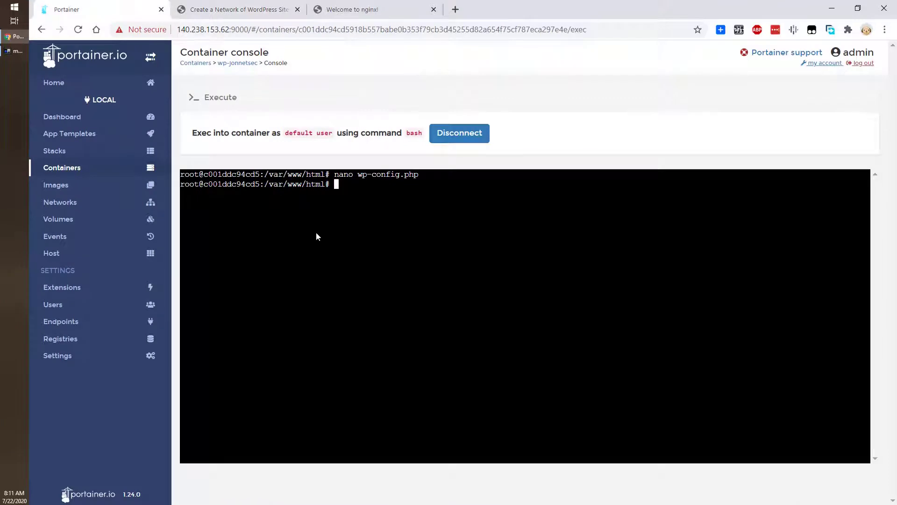
- Reopen wp-config.php in nano and make room just above the stop-editing comment
key(Up)
key(Return)
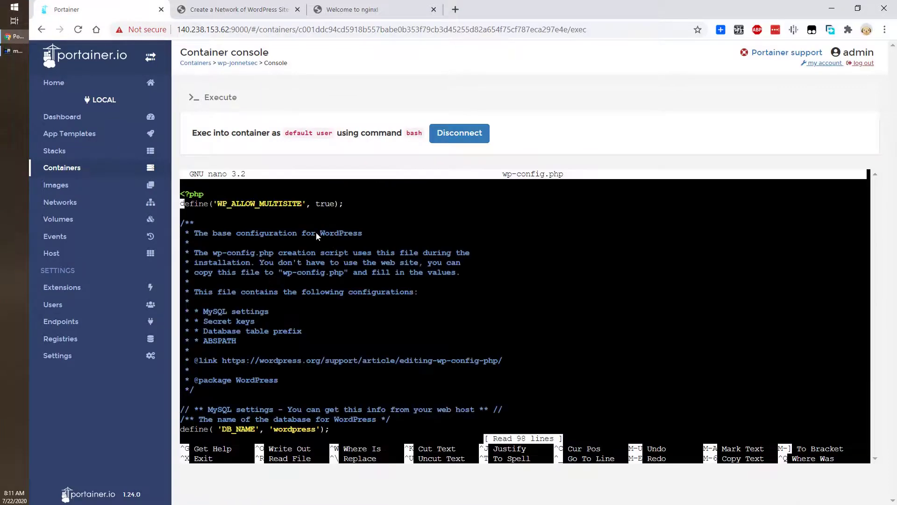
key(Down)
key(Down)
key(Down)
key(Down)
key(Down)
key(Down)
key(Down)
key(Down)
key(Down)
key(Down)
key(Down)
key(Down)
key(Down)
key(Down)
key(Down)
key(Down)
key(Down)
key(Down)
key(Down)
key(Down)
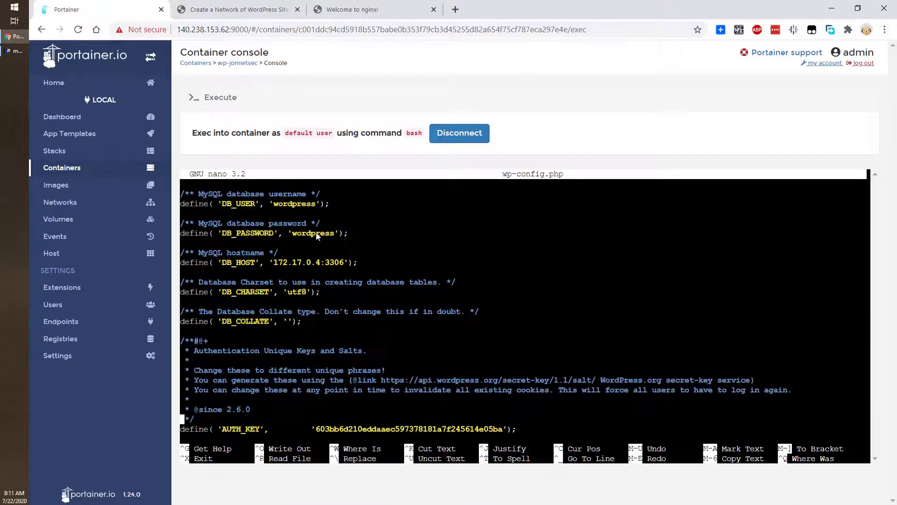
key(Down)
key(Down)
key(Down)
key(Down)
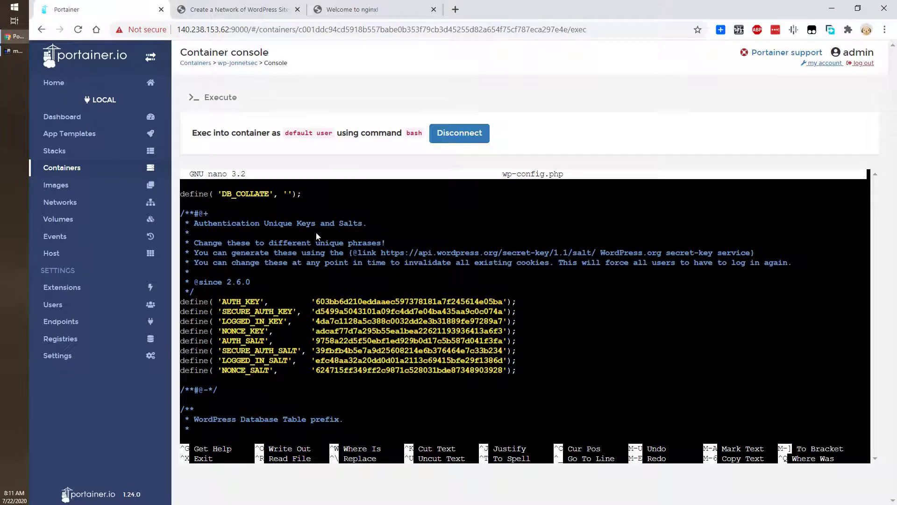
key(Down)
key(Down)
key(Down)
key(Down)
key(Down)
key(Down)
key(Down)
key(Down)
key(Down)
key(Down)
key(Down)
key(Down)
key(Down)
key(Down)
key(Down)
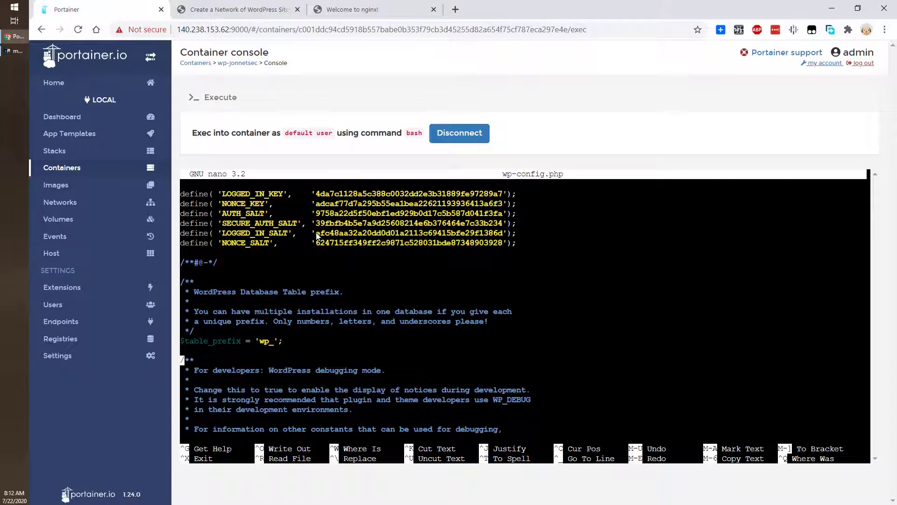
key(Down)
key(Down)
key(Down)
key(Down)
key(Down)
key(Down)
key(Down)
key(Down)
key(Down)
key(Down)
key(Down)
key(Down)
key(Down)
key(Down)
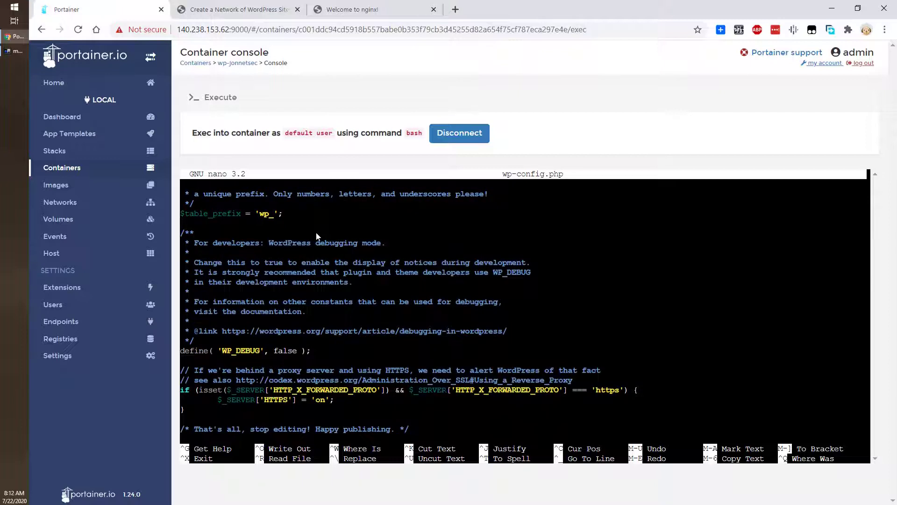
key(Down)
key(Down)
key(Down)
key(Down)
key(Down)
key(Return)
key(Return)
key(Return)
key(Return)
key(Return)
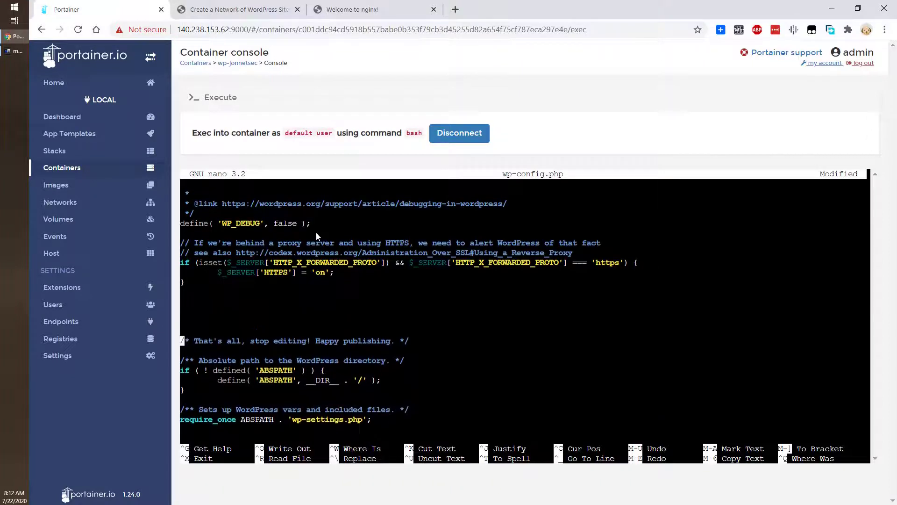
key(Up)
key(Up)
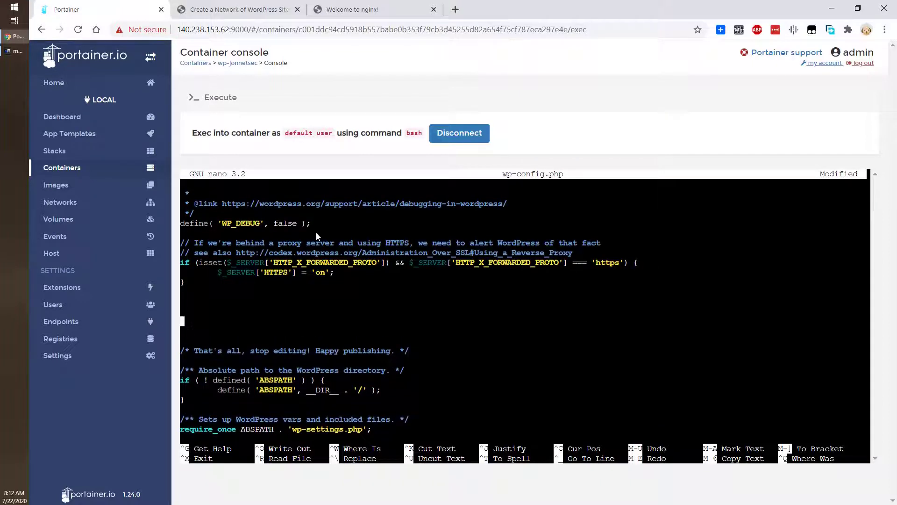
- Paste the six multisite define lines there and save wp-config.php
right_click(333, 303)
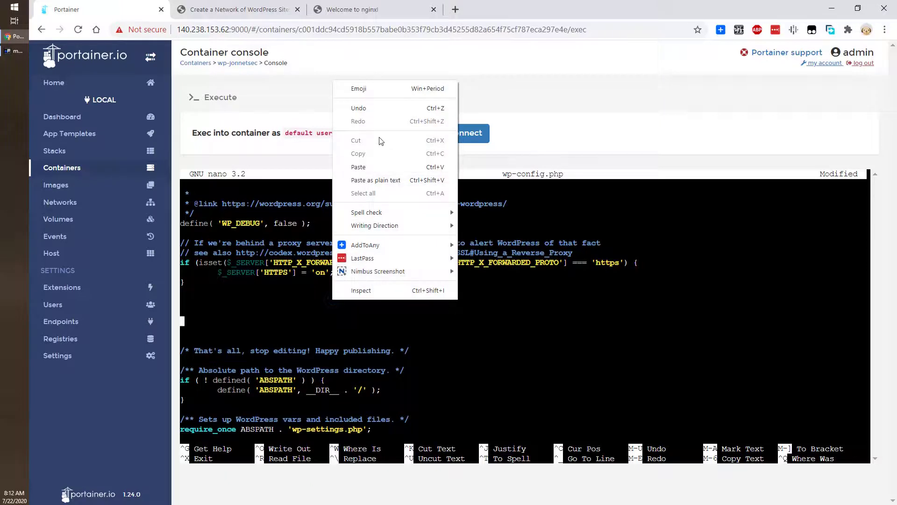
click(370, 167)
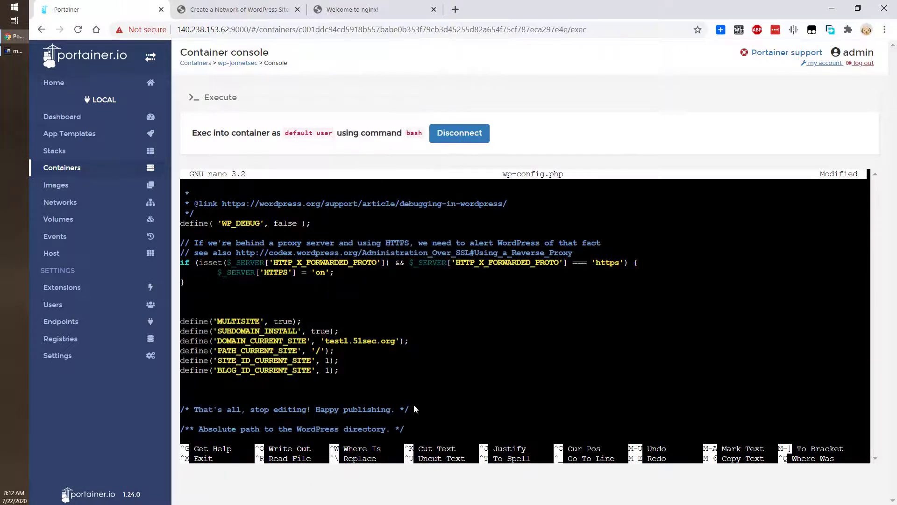
drag(414, 405, 181, 409)
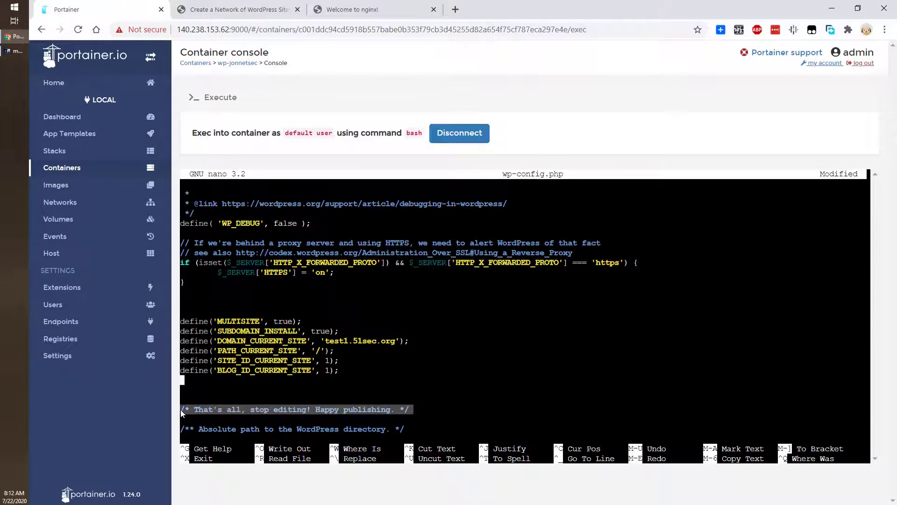
click(365, 386)
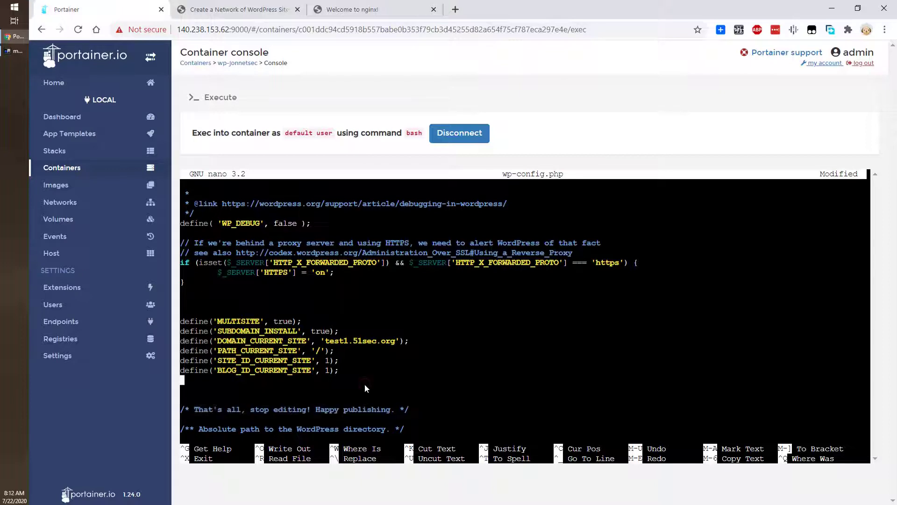
key(ctrl+x)
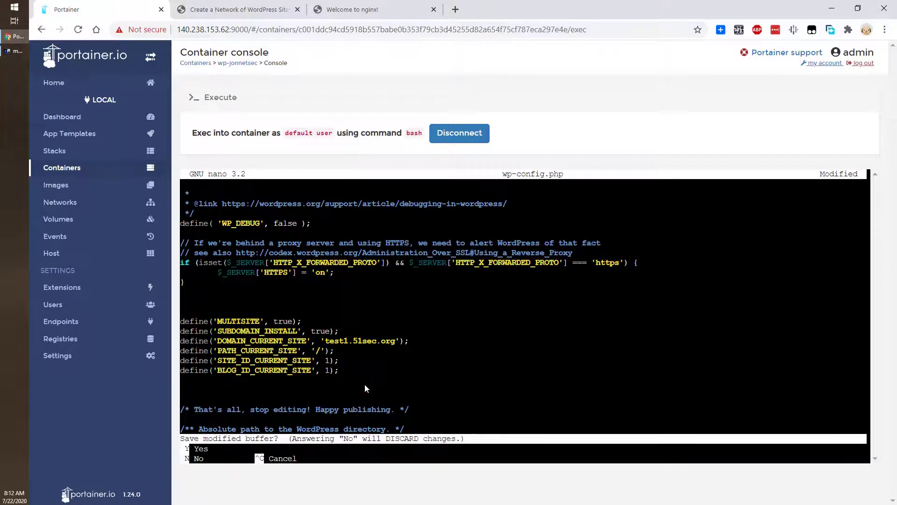
key(y)
key(Return)
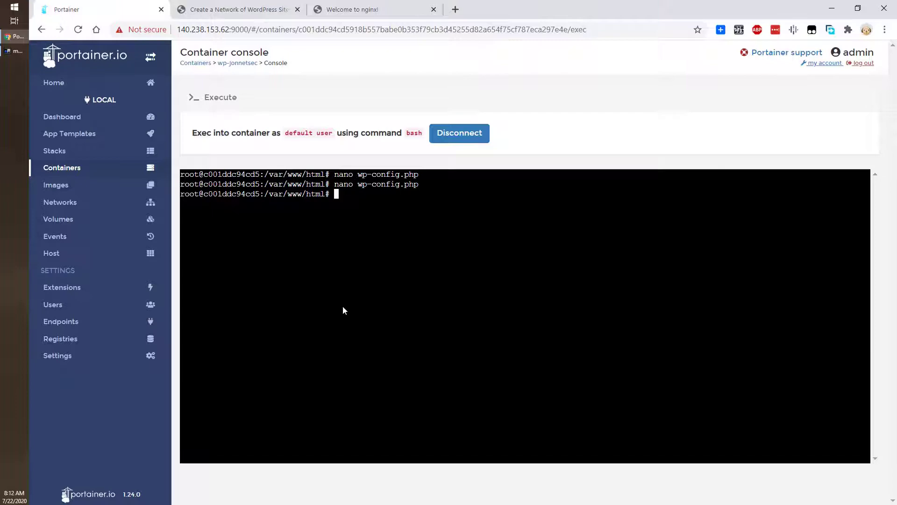
- Copy the step 2 .htaccess rewrite rules from WordPress's Enabling the Network page
click(400, 4)
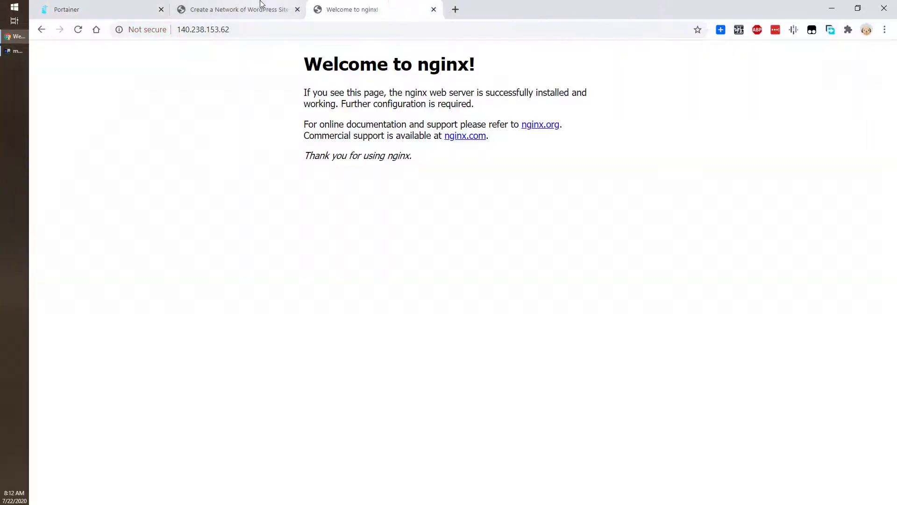
click(260, 6)
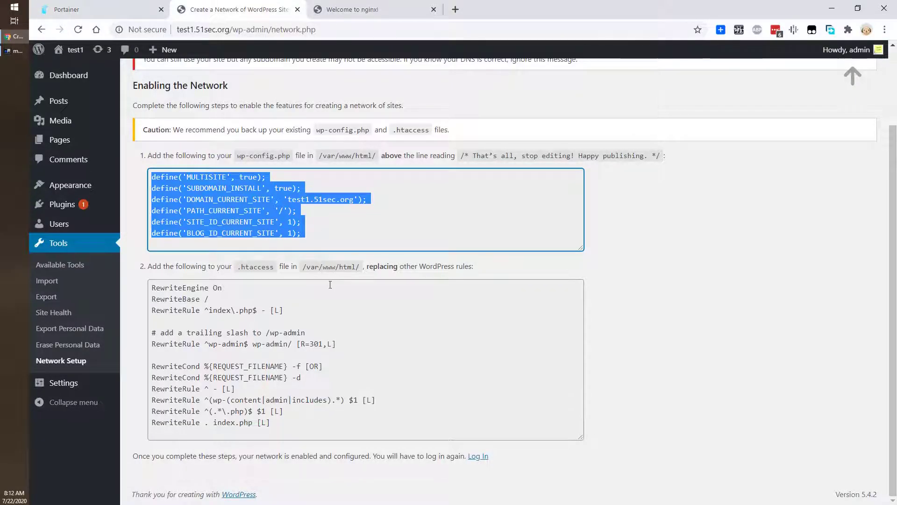
drag(292, 426, 157, 288)
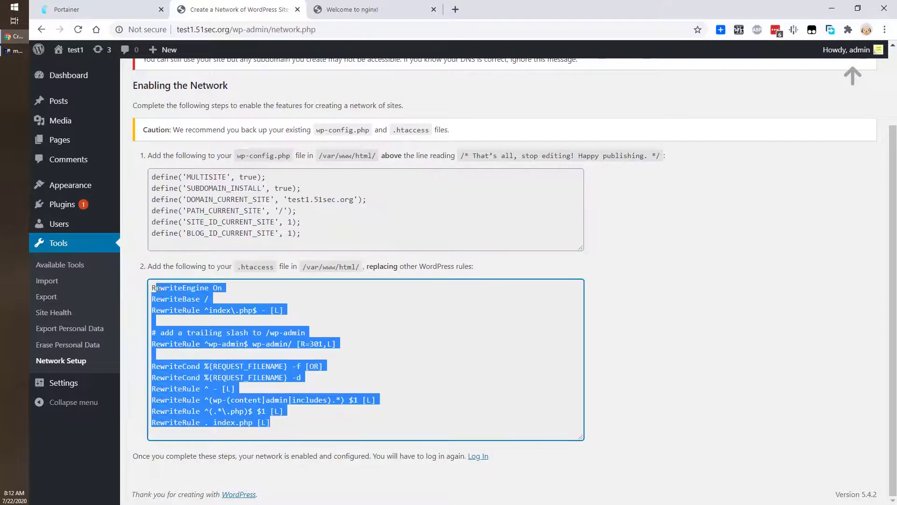
right_click(191, 298)
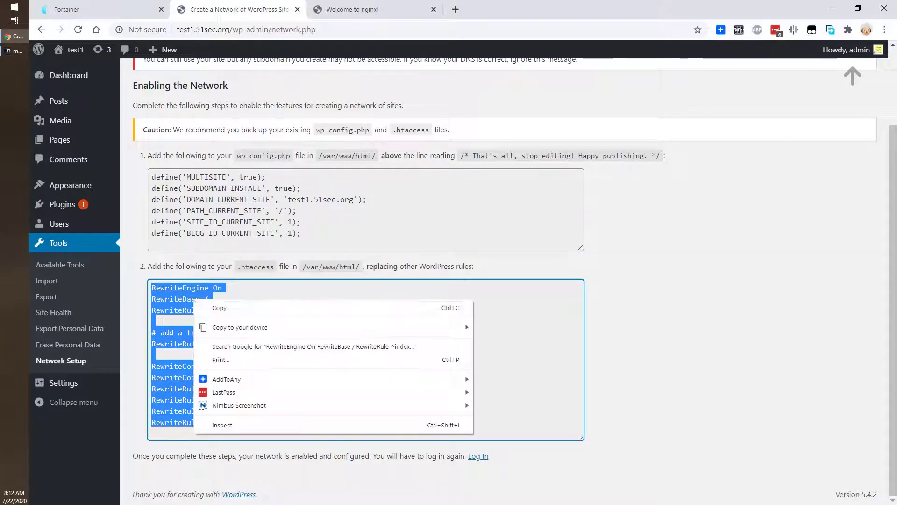
click(205, 306)
click(239, 267)
drag(240, 267, 280, 268)
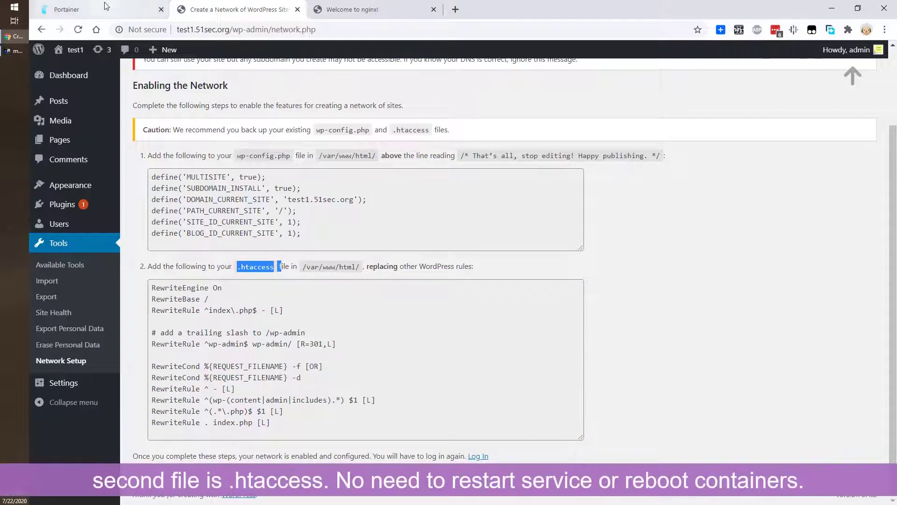
click(93, 10)
- Open .htaccess in nano and cut out the old <IfModule> rewrite block
text(nano .)
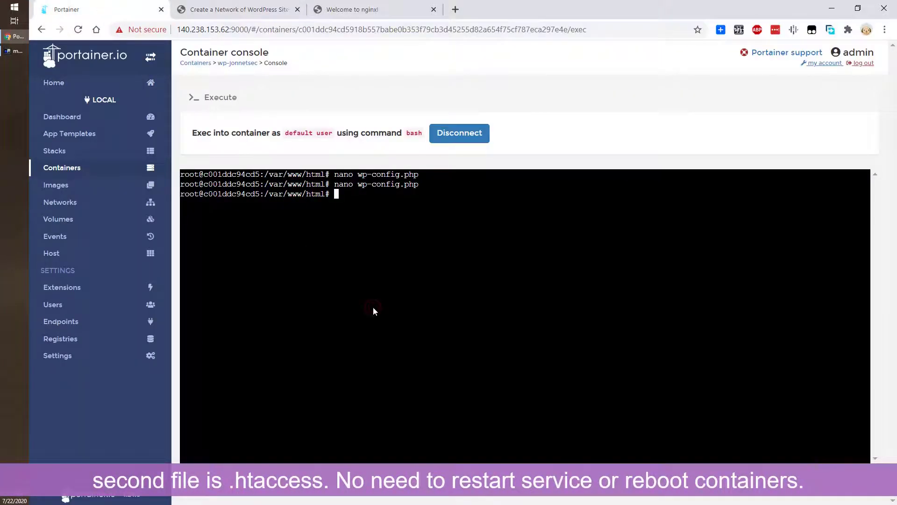
text(htaccess)
key(Return)
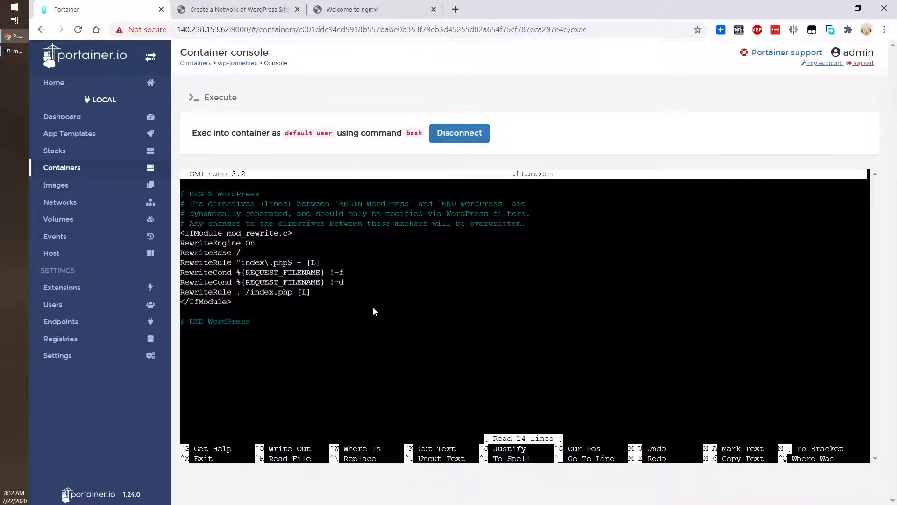
key(Down)
key(Down)
key(Down)
key(Down)
key(Down)
key(Down)
key(Down)
key(Down)
key(Down)
key(Down)
key(Down)
key(shift+Up)
key(shift+Up)
key(shift+Up)
key(shift+Up)
key(shift+Up)
key(shift+Up)
key(shift+Up)
key(shift+Up)
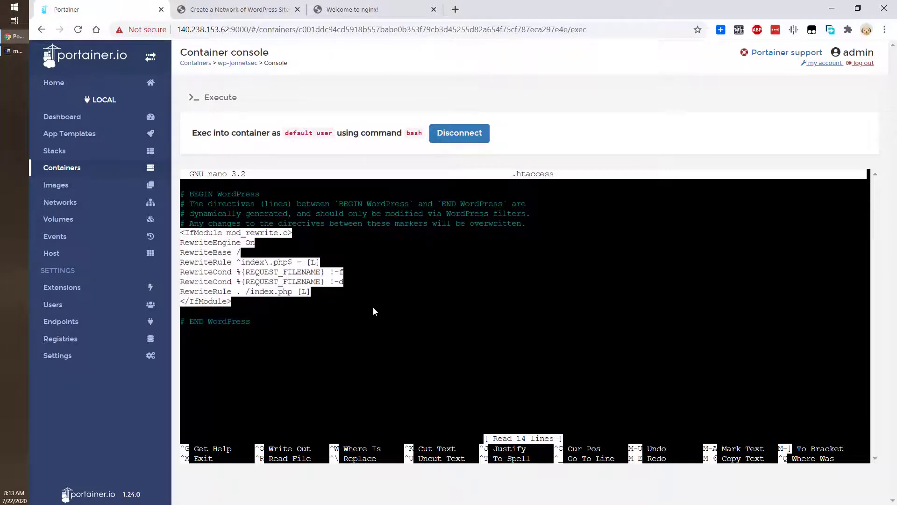
key(ctrl+k)
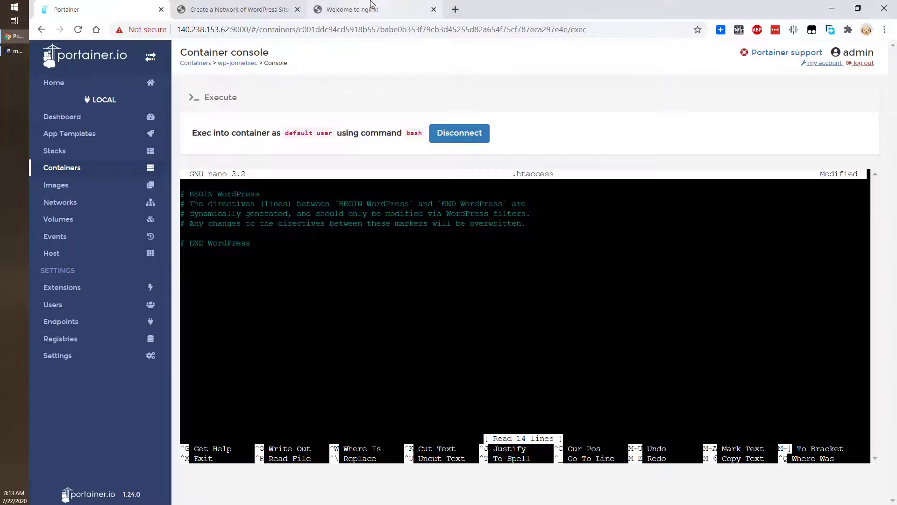
- Copy the multisite .htaccess rewrite rules again from the WordPress Network Setup page
click(370, 5)
click(240, 6)
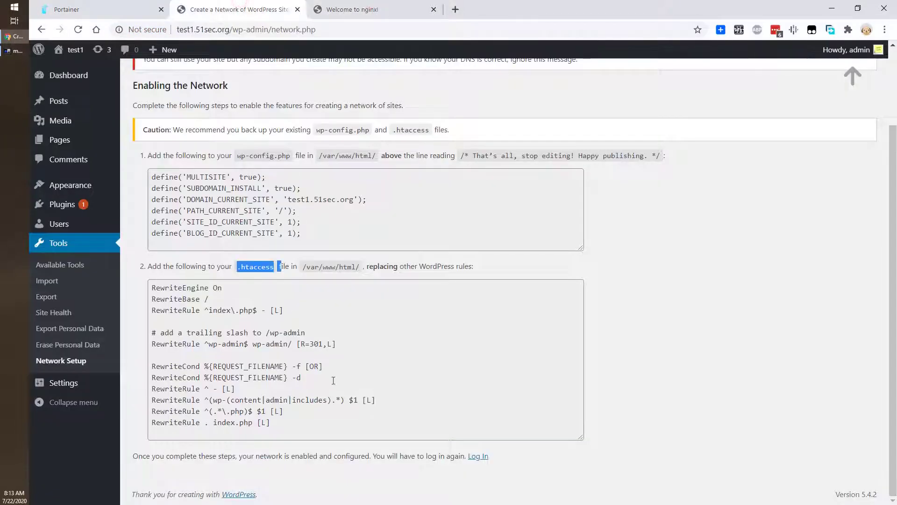
drag(296, 422, 324, 423)
click(153, 287)
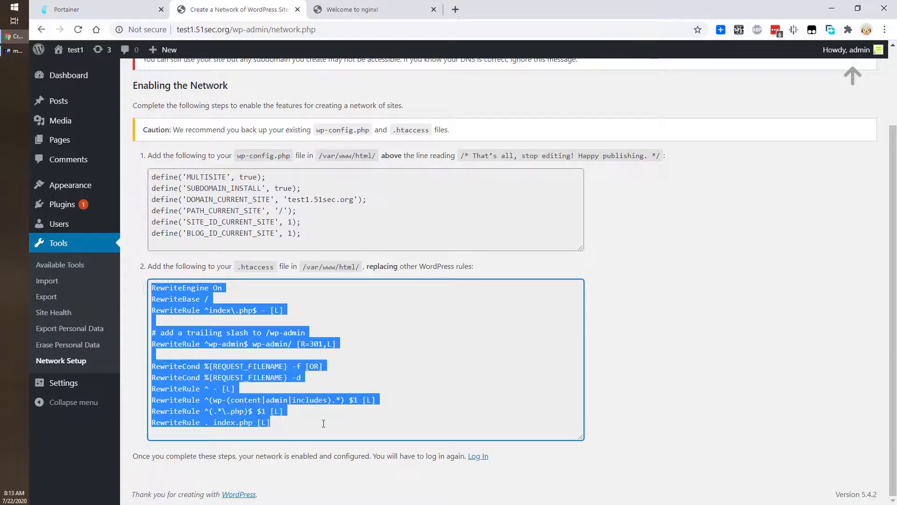
right_click(279, 351)
click(289, 351)
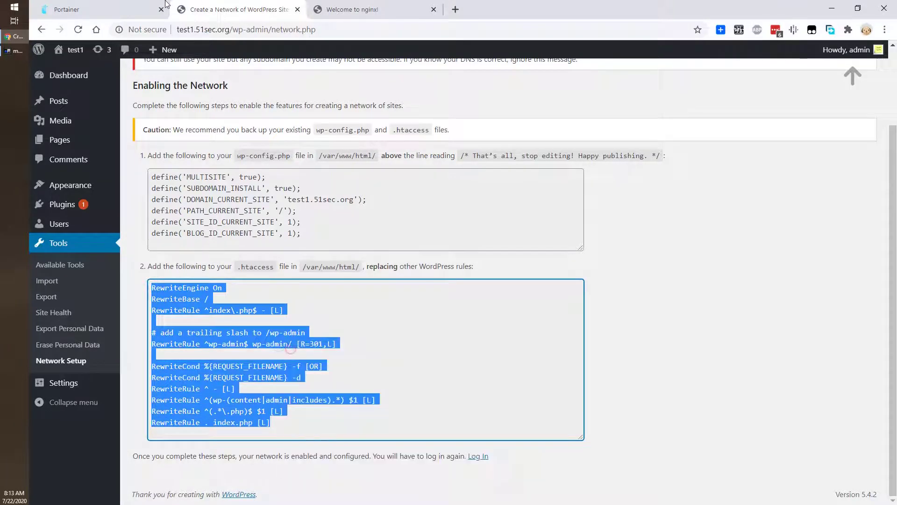
- Paste the multisite rewrite rules into .htaccess and save the file
click(135, 6)
right_click(381, 298)
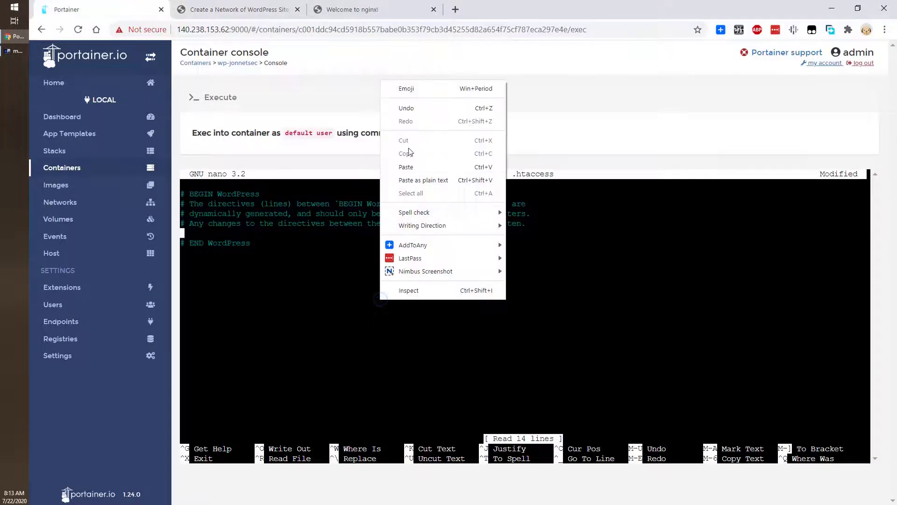
click(406, 167)
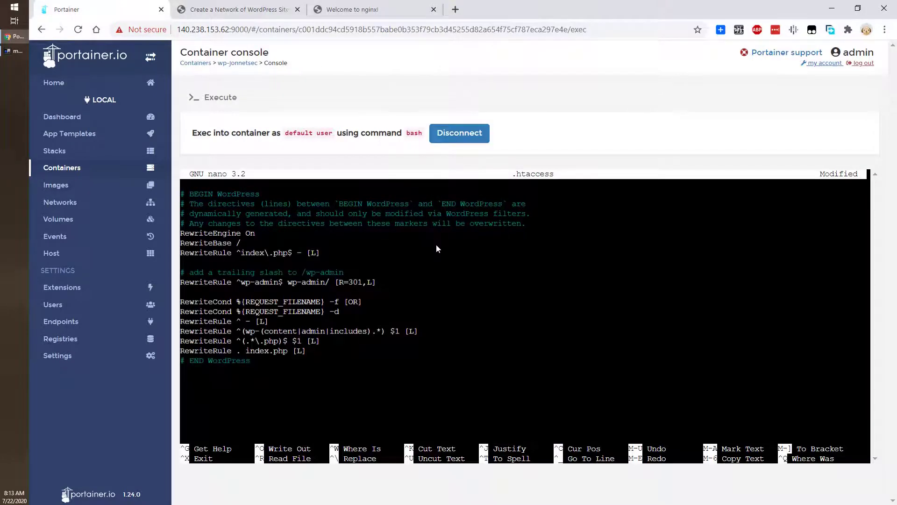
key(ctrl+x)
key(y)
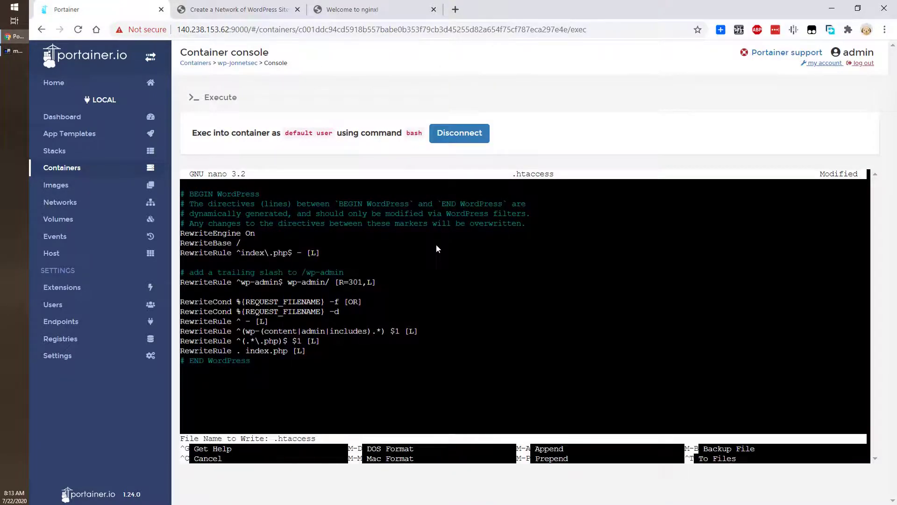
key(Return)
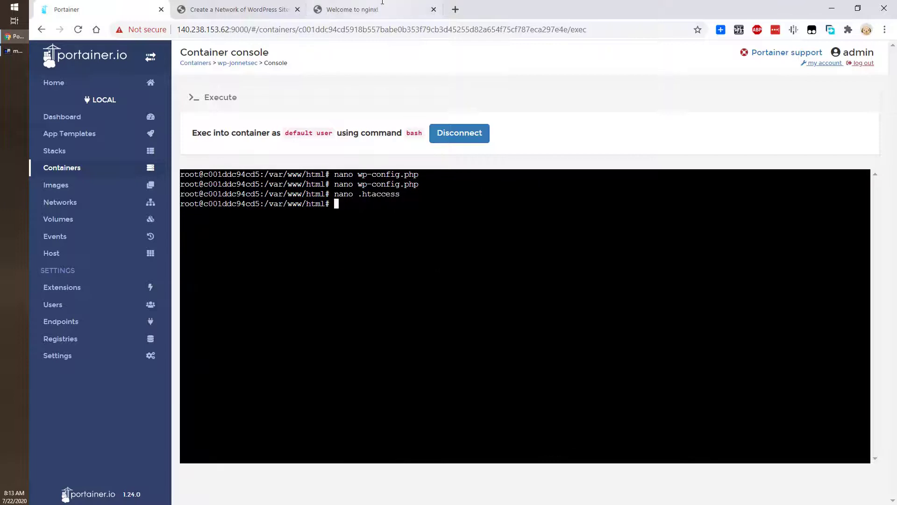
- Log back into WordPress from Network Setup using the browser's saved admin credentials
click(382, 6)
click(270, 4)
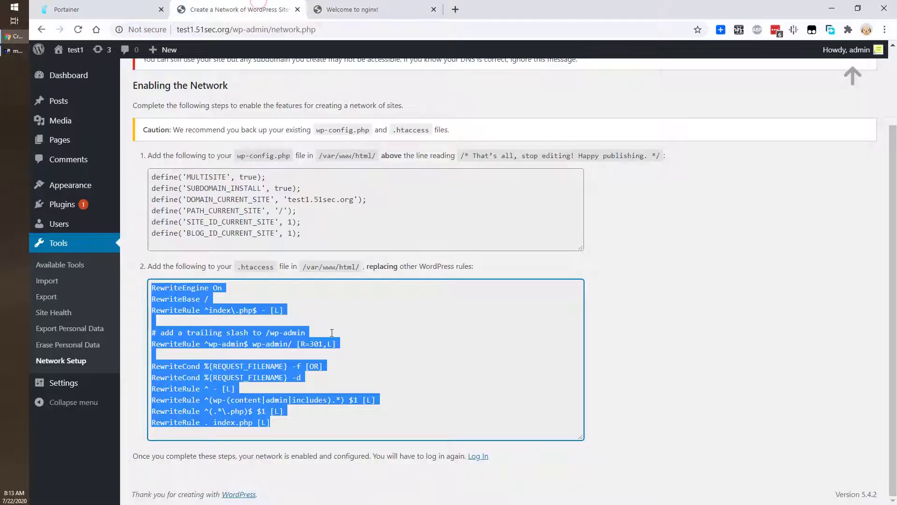
click(476, 461)
click(445, 220)
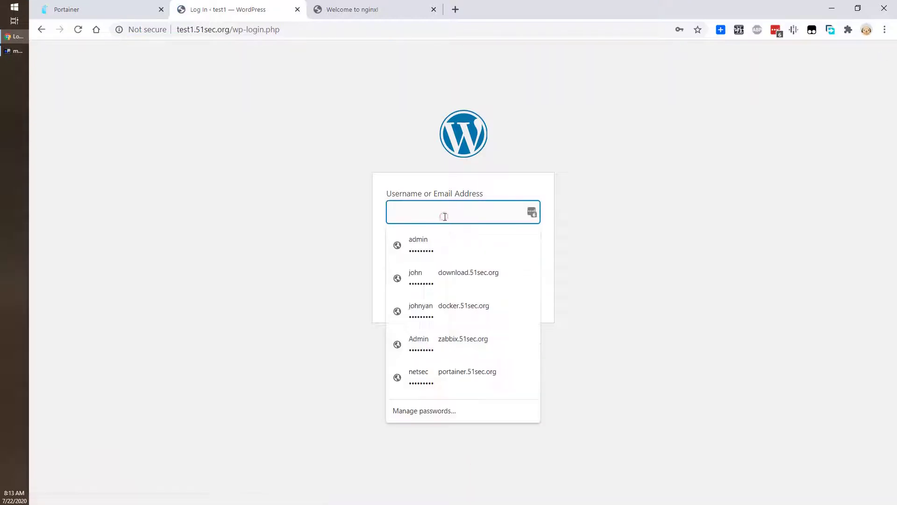
key(Down)
key(Return)
click(518, 290)
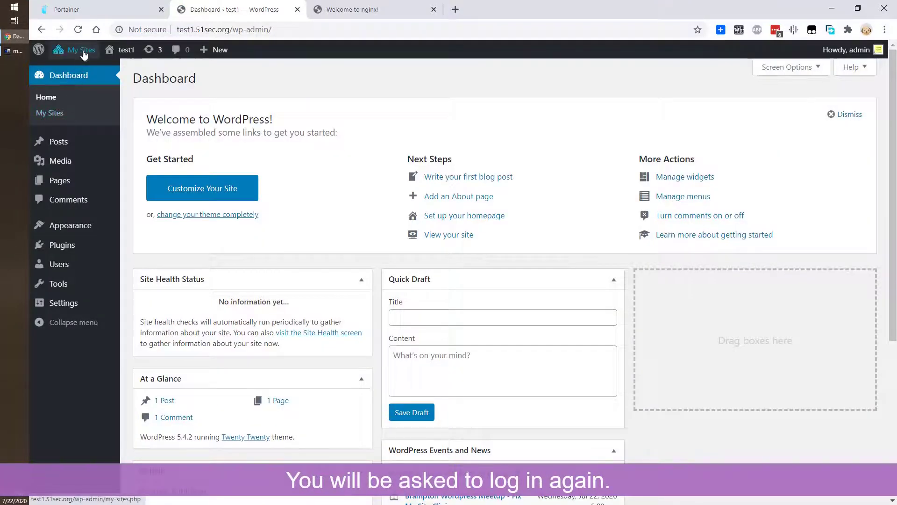
- Open the Network Admin dashboard, view network Themes and Plugins, then reach Add New plugins
mouse_move(77, 50)
mouse_move(86, 75)
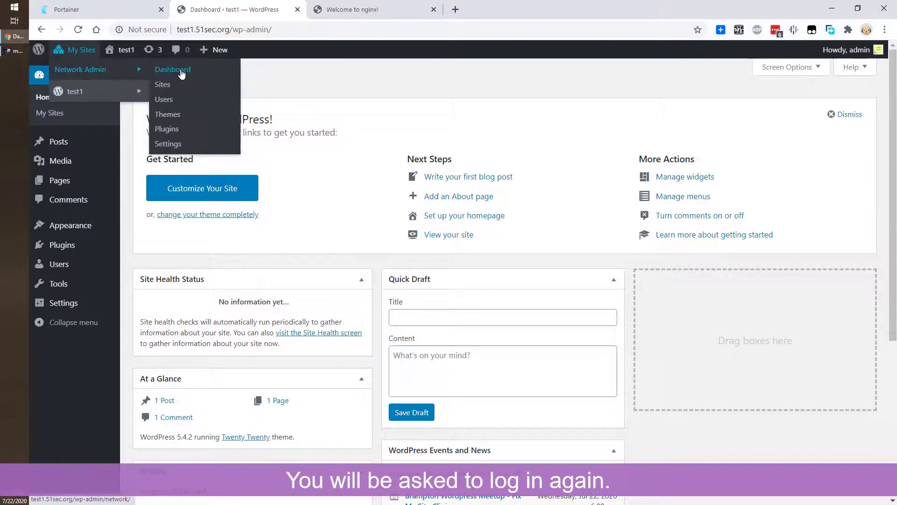
click(177, 70)
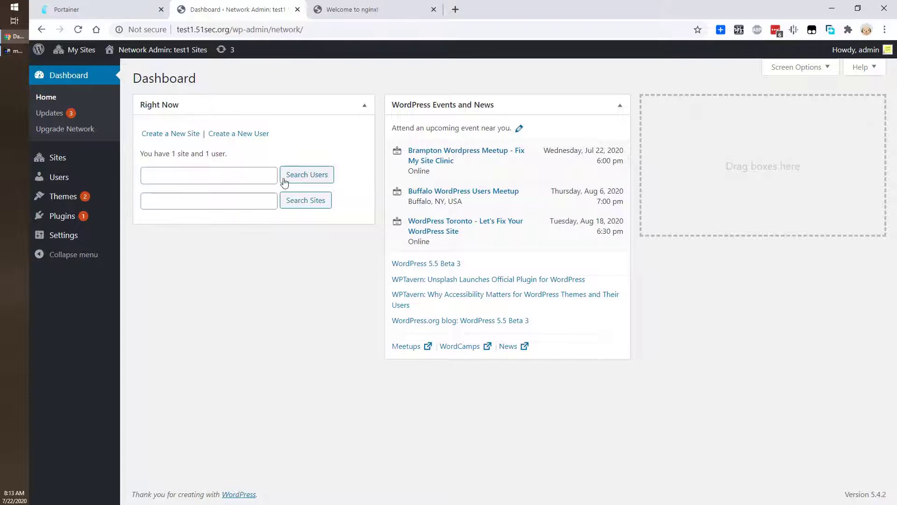
click(98, 198)
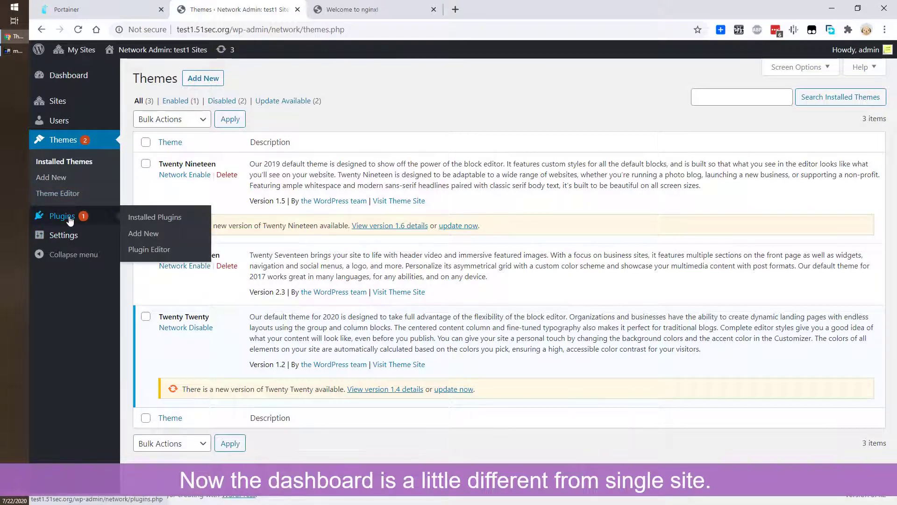
click(69, 218)
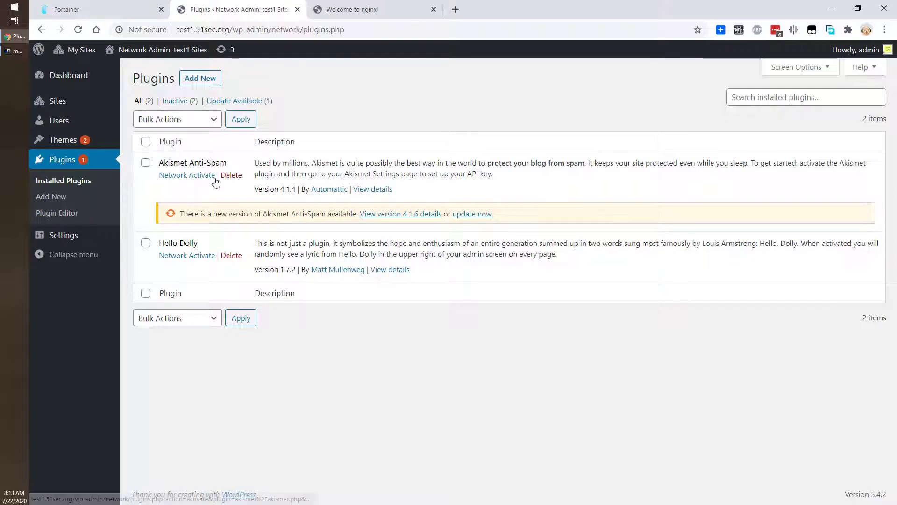
click(210, 82)
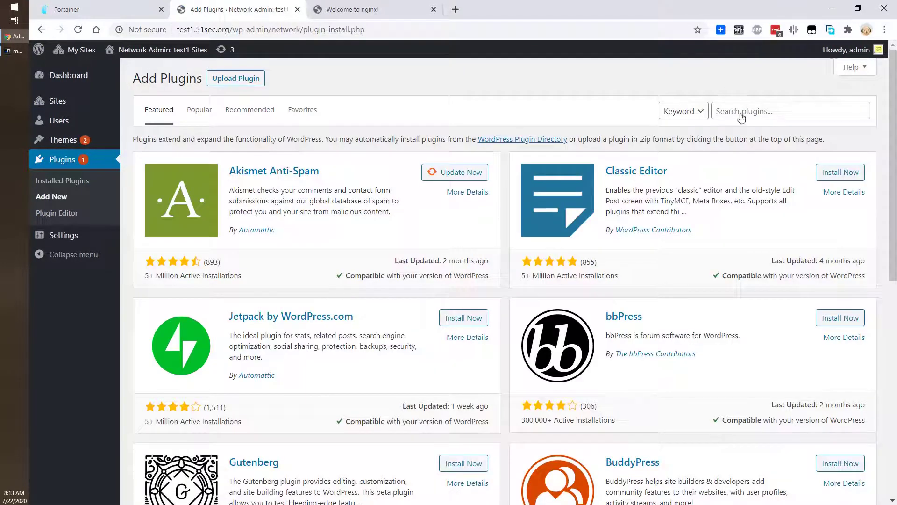
- Search 'backwp', install BackWPup, network-activate it and consent to version data collection
click(746, 114)
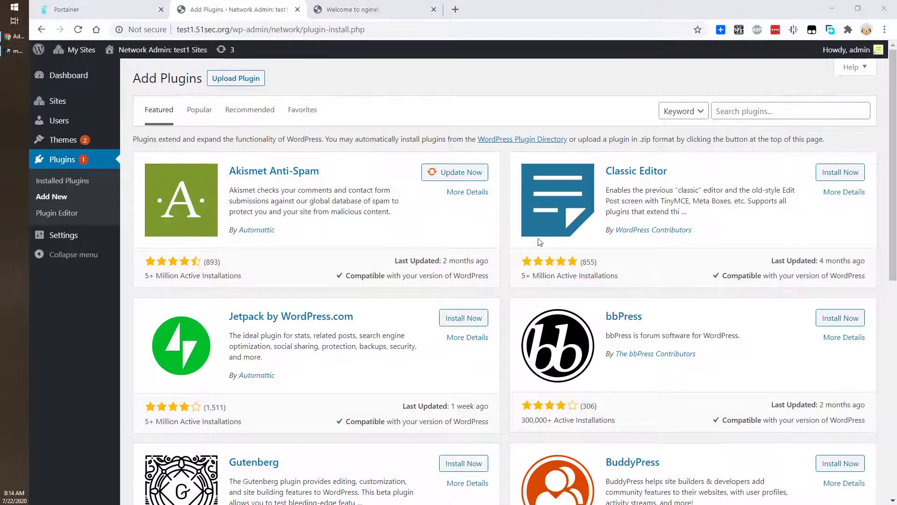
click(749, 109)
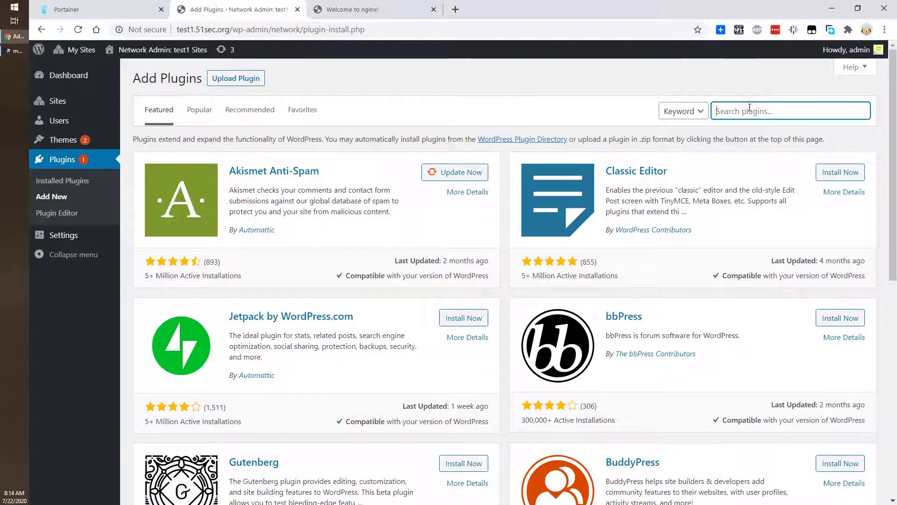
text(back)
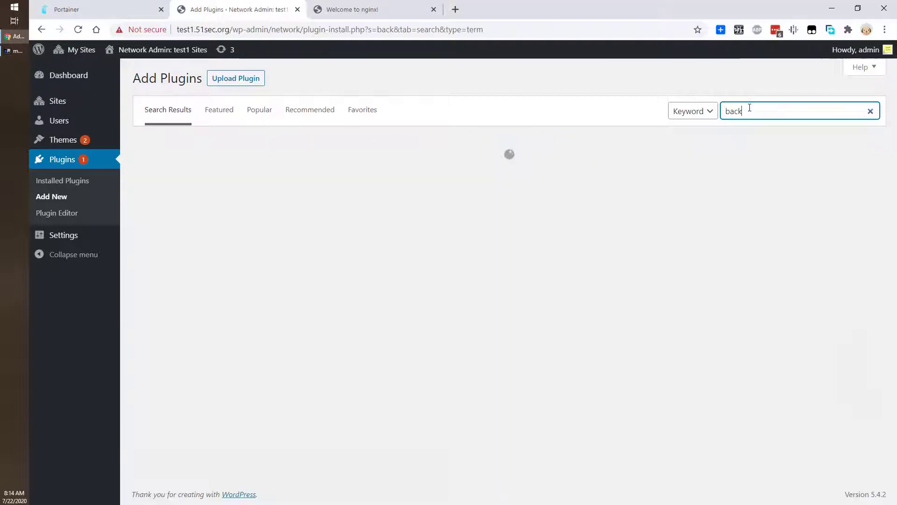
text(wpup)
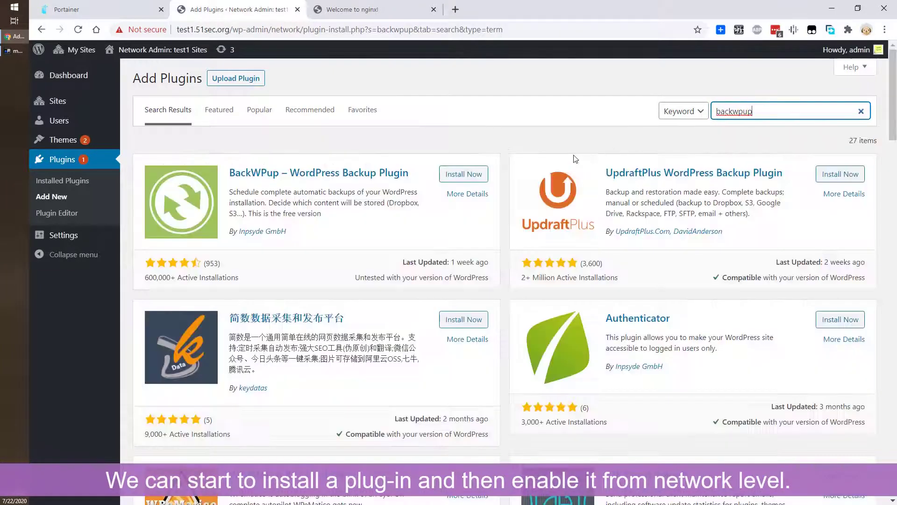
click(467, 172)
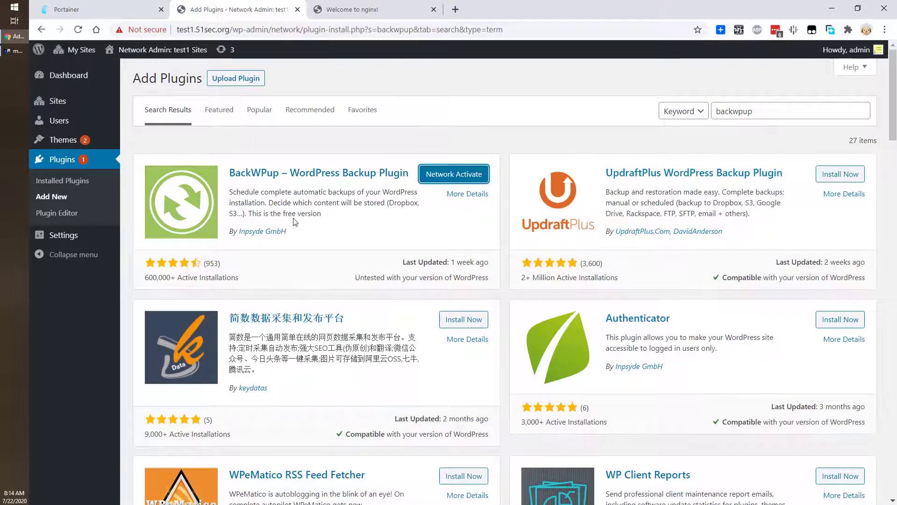
click(446, 180)
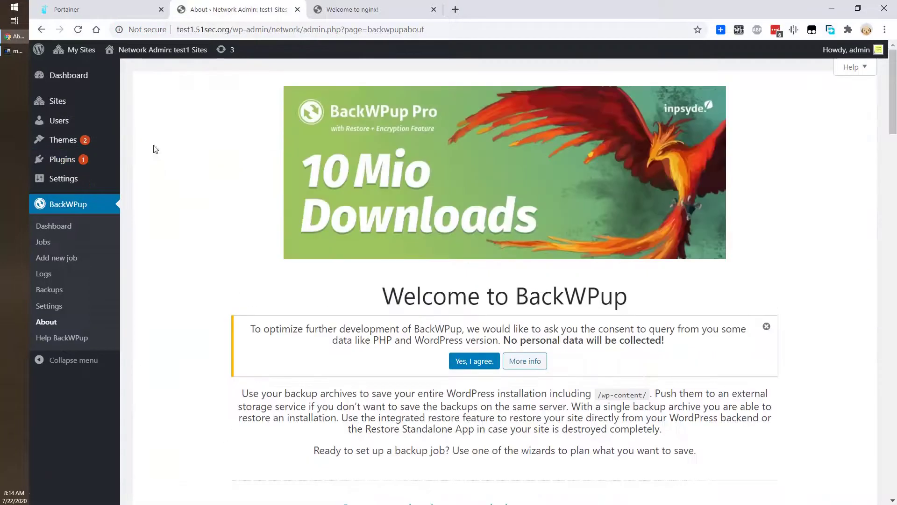
scroll(262, 267, down, 2)
click(458, 248)
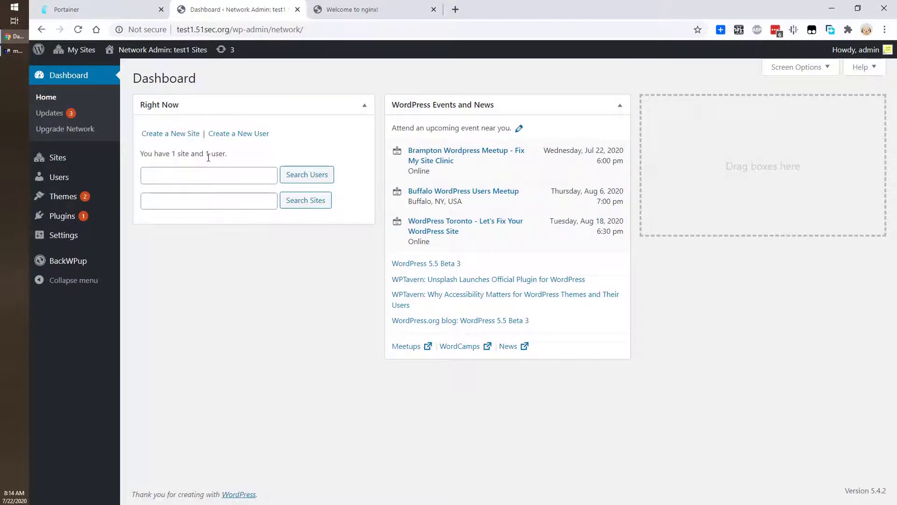
- Open the BackWPup section, then switch to the Network Admin All Sites list
click(70, 263)
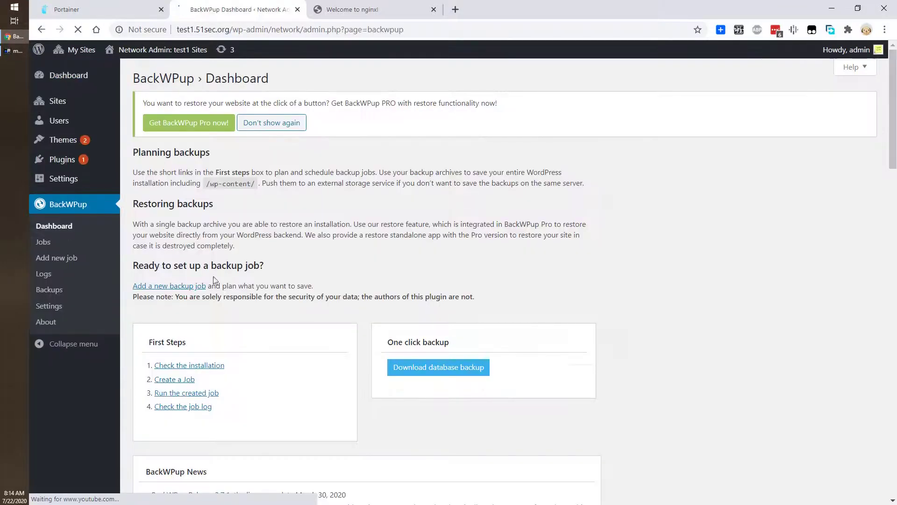
scroll(160, 270, down, 10)
click(79, 108)
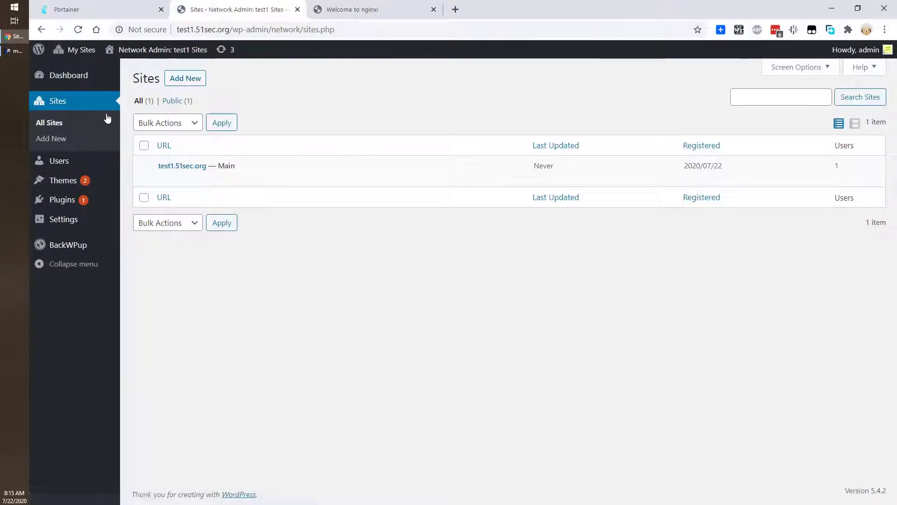
- Add a new site with address 1, title 1 and an admin e-mail address
click(193, 84)
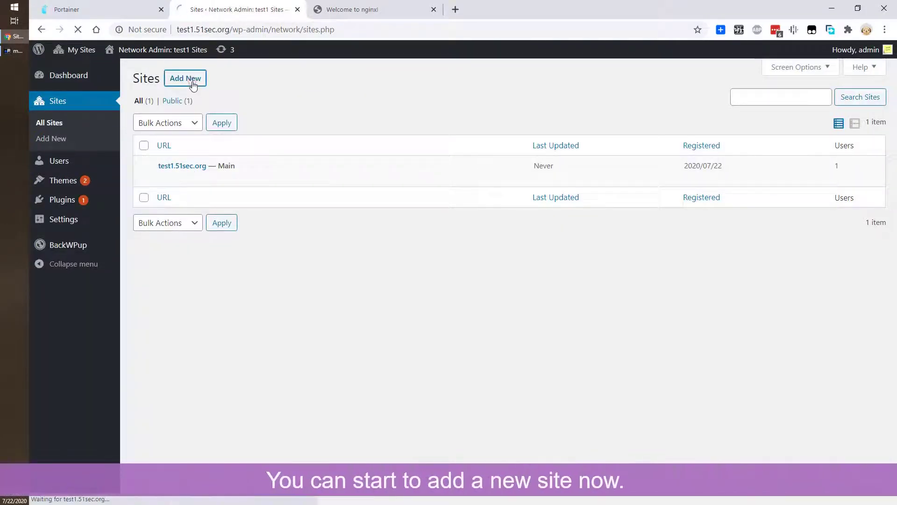
click(285, 133)
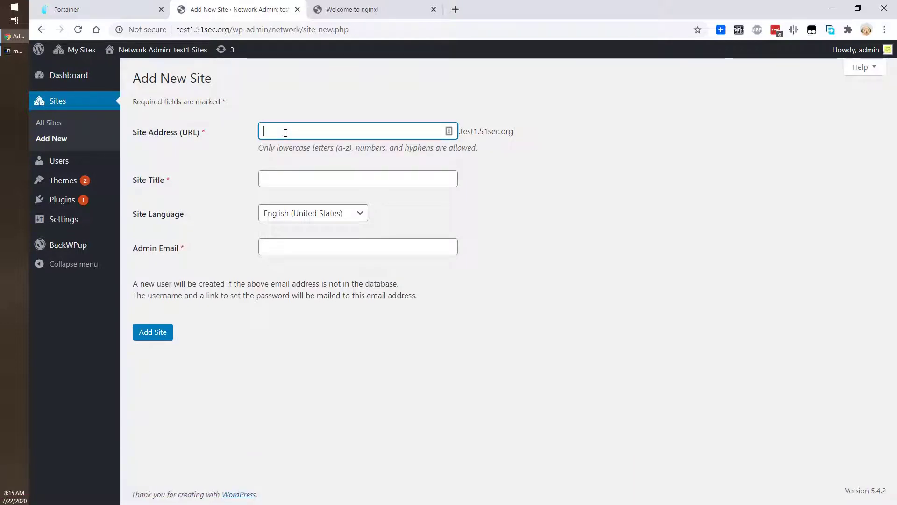
text(1)
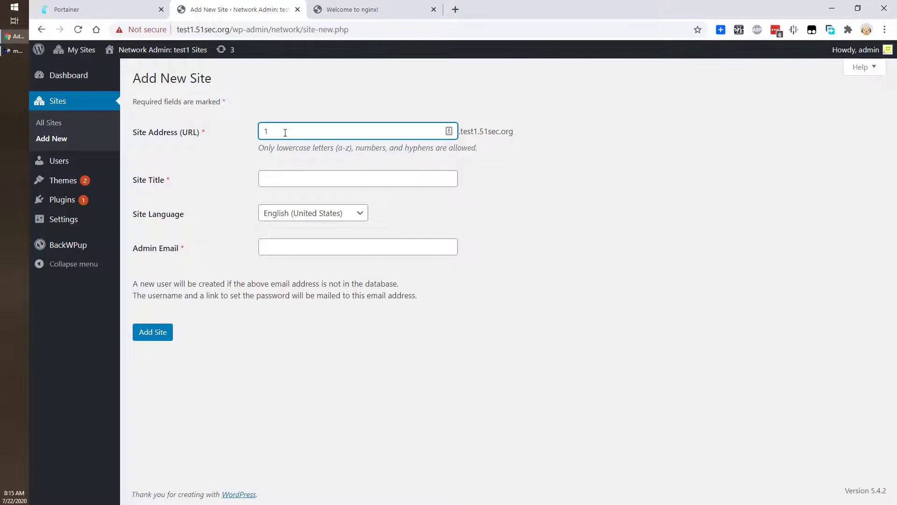
click(301, 178)
text(1)
click(301, 245)
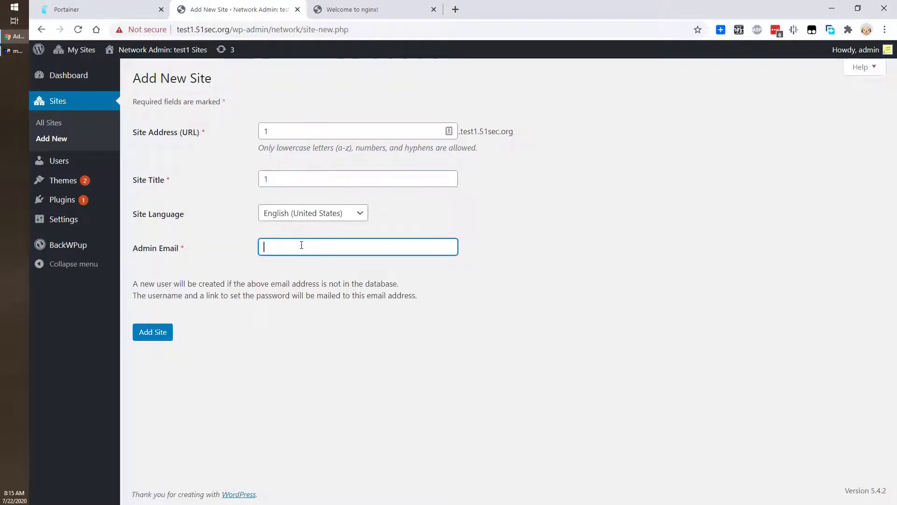
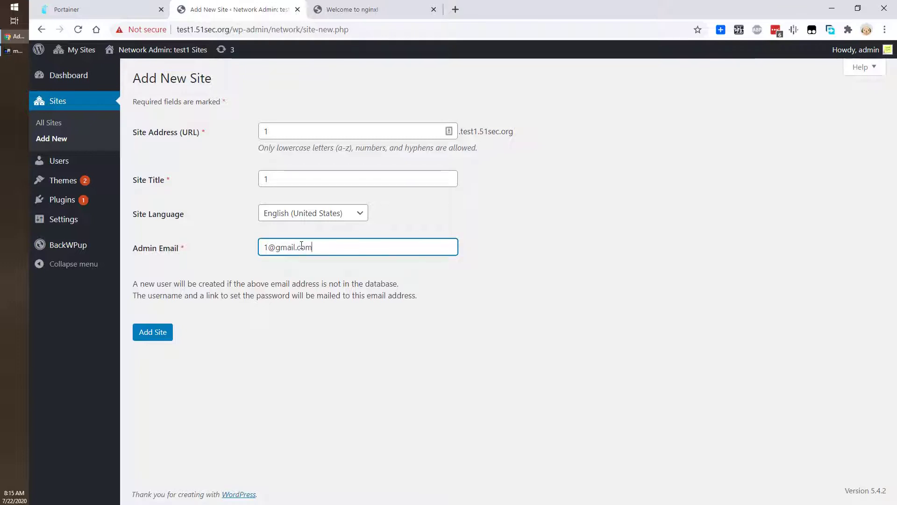
click(159, 340)
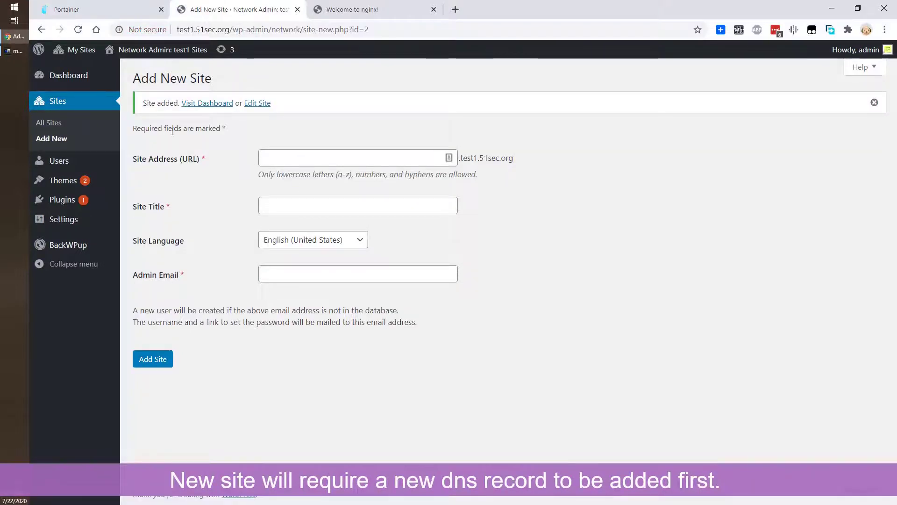
- Visit 1.test1.51sec.org from All Sites, which still shows the nginx welcome page
click(66, 126)
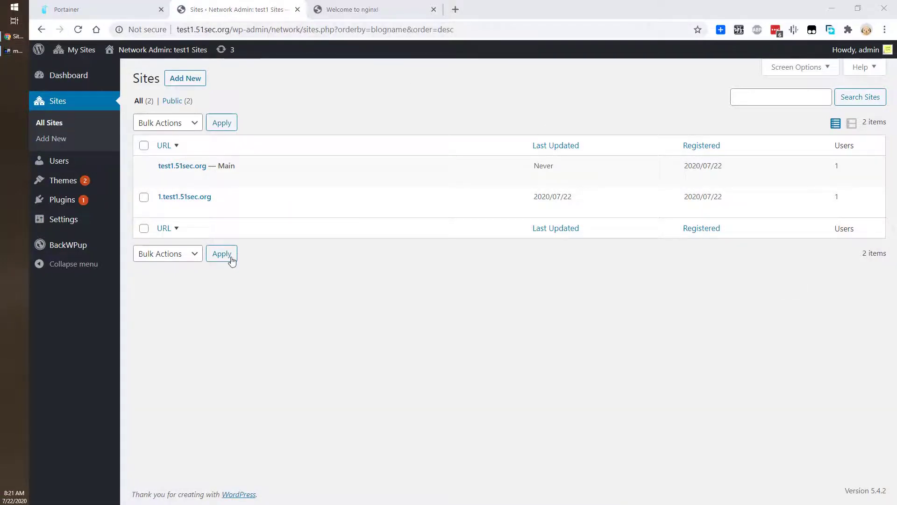
click(350, 209)
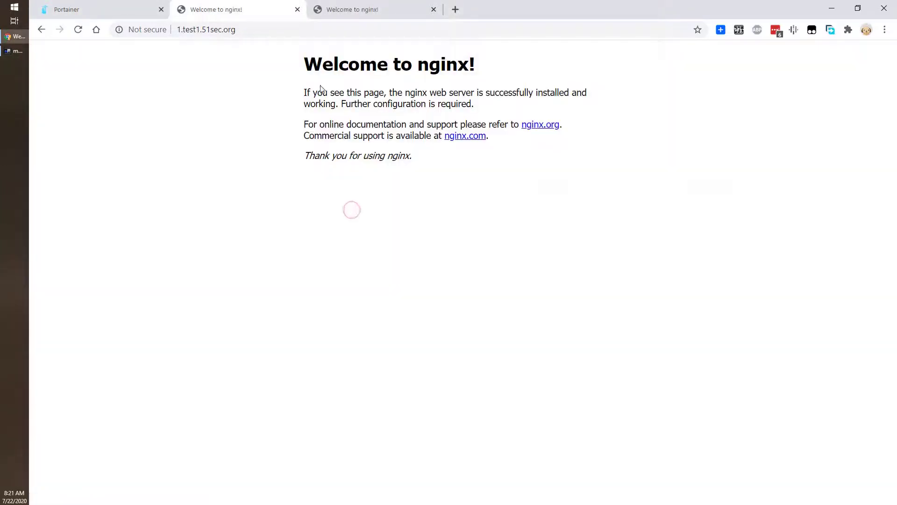
click(41, 31)
click(84, 11)
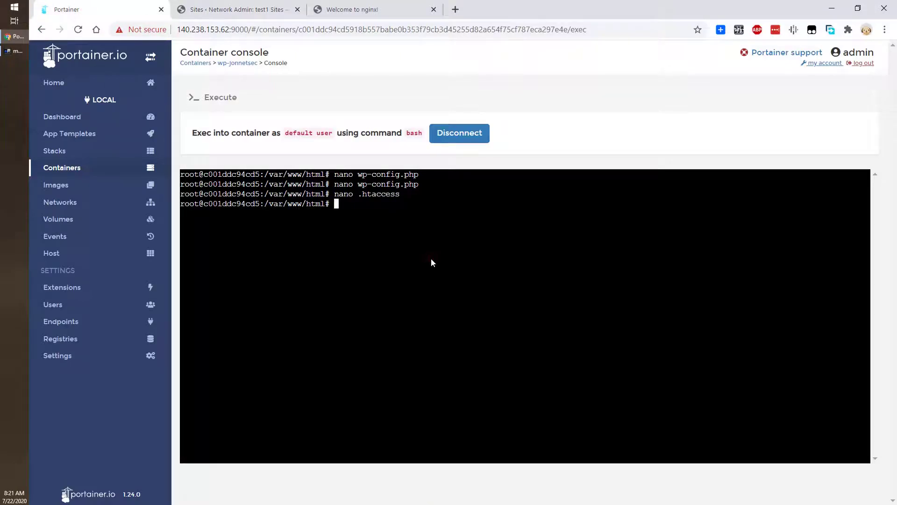
- Exit the WordPress container shell and open a bash console in nginx-jonnetsec
key(Up)
key(Down)
text(exit)
key(Return)
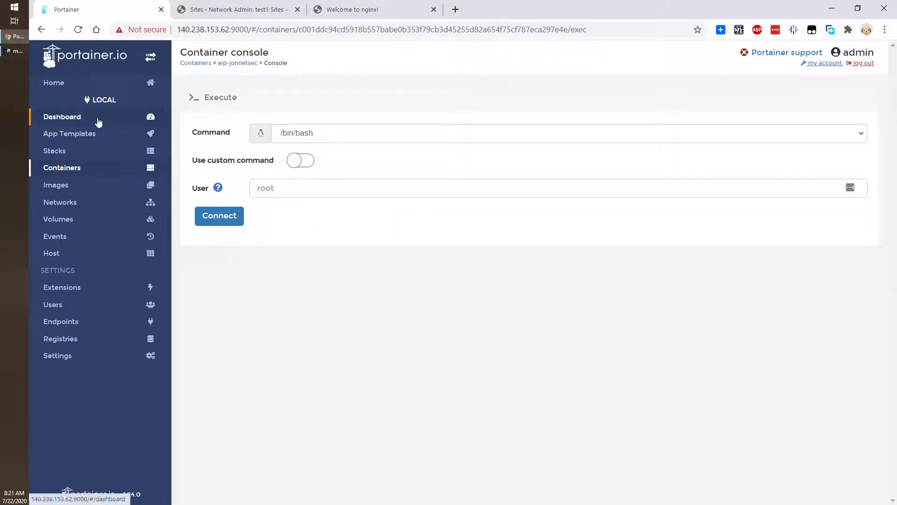
click(92, 169)
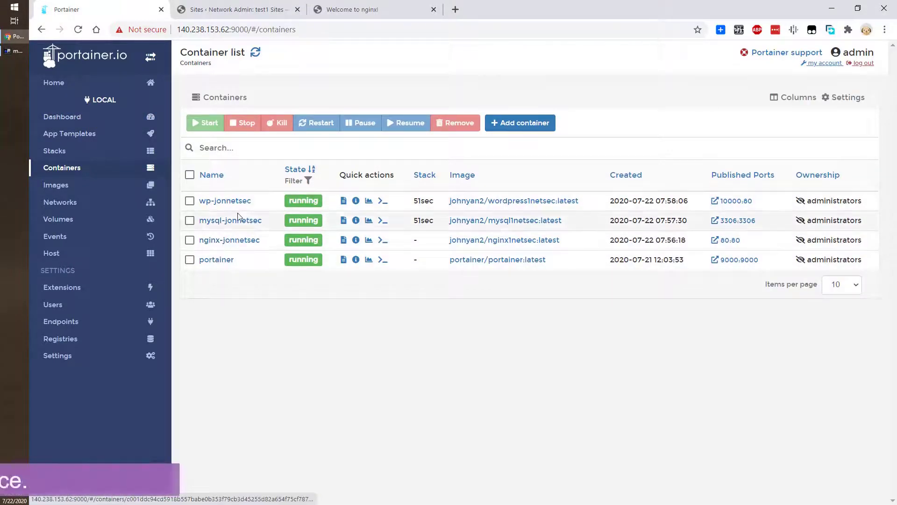
click(383, 239)
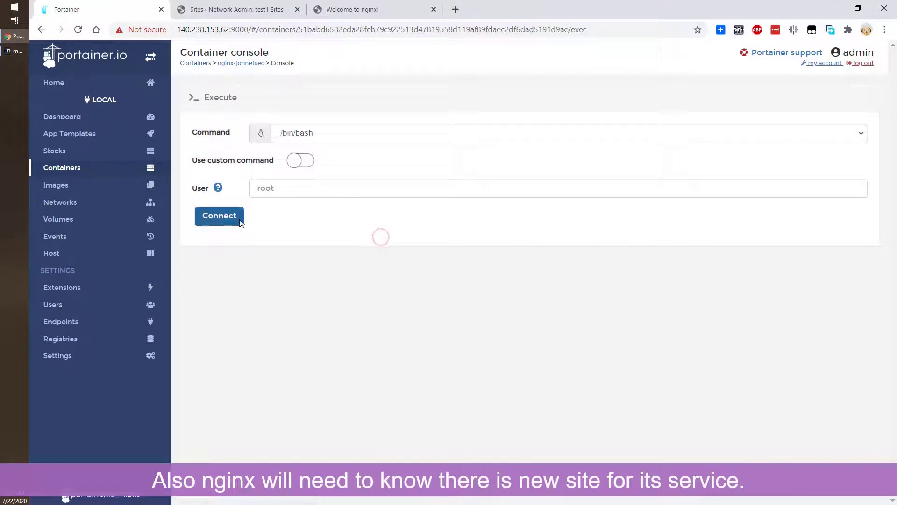
click(239, 219)
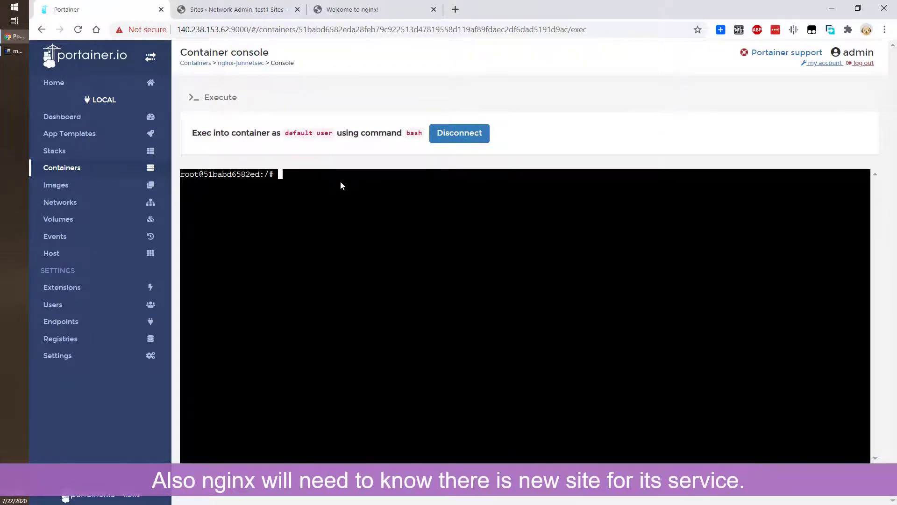
- Add 1.test1.51sec.org to server_name in /etc/nginx/conf.d/wordpress.conf and save
text(nano /etc/nginx/conf.d/wordpress.conf)
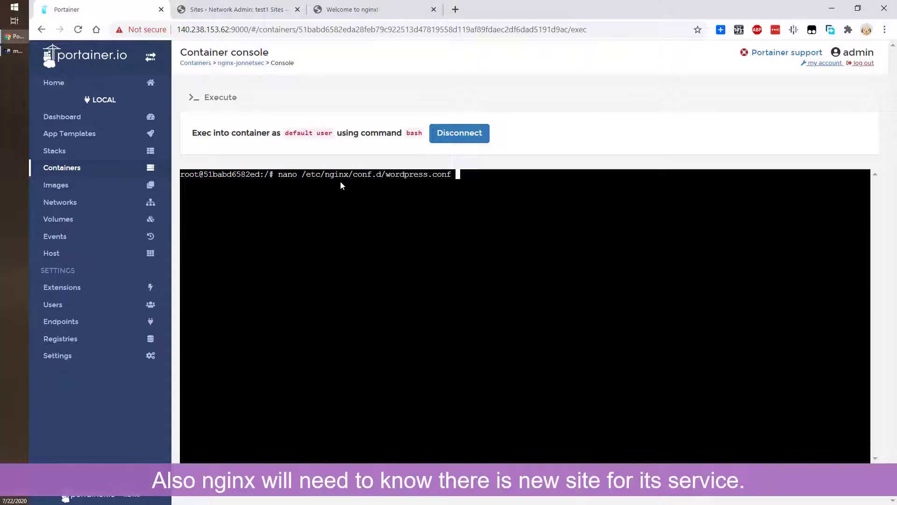
key(Return)
key(Down)
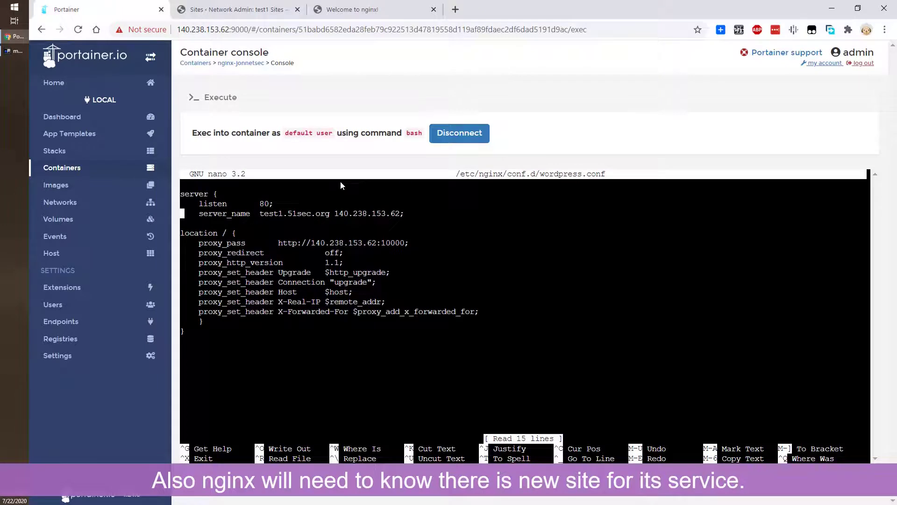
key(Right)
key(Right)
key(Right)
key(Right)
key(Right)
key(Right)
key(Right)
key(Right)
key(Right)
key(Right)
key(Right)
key(Right)
key(Right)
key(Right)
key(Right)
key(Right)
key(Right)
text(1.te)
text(st1.51)
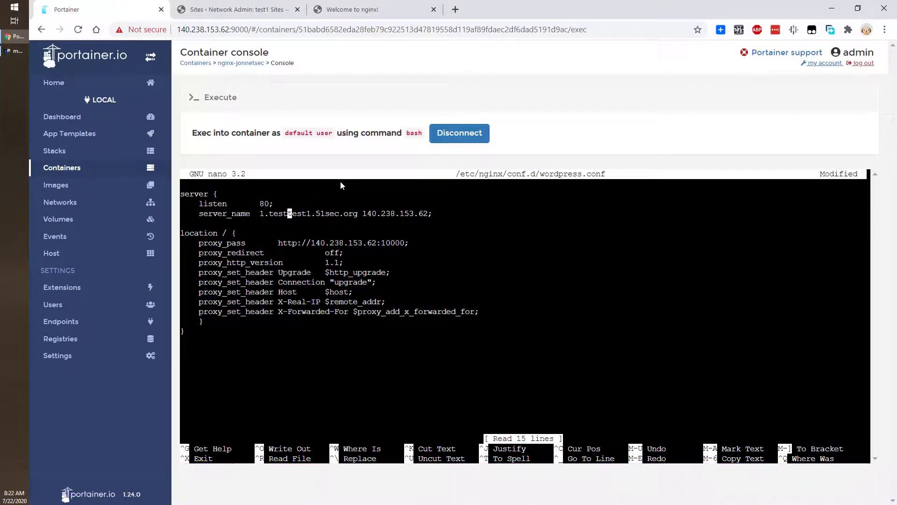
text(sec.org)
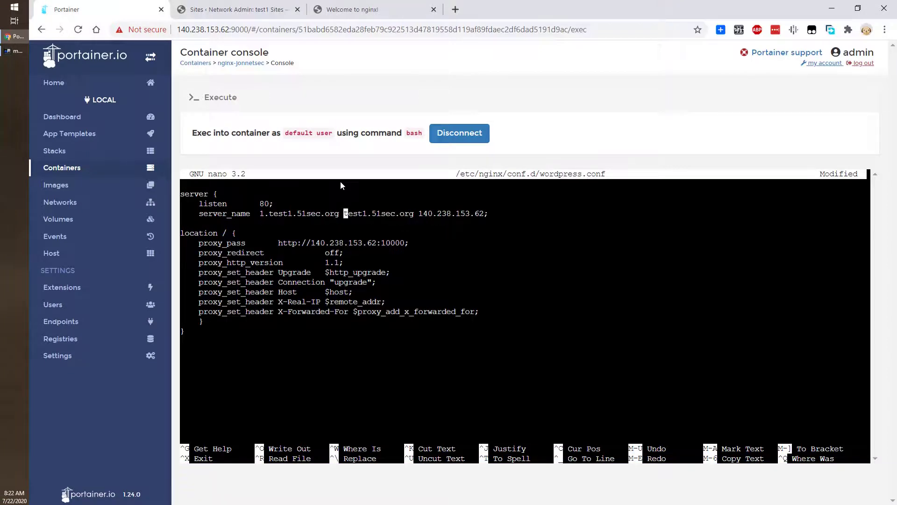
key(ctrl+x)
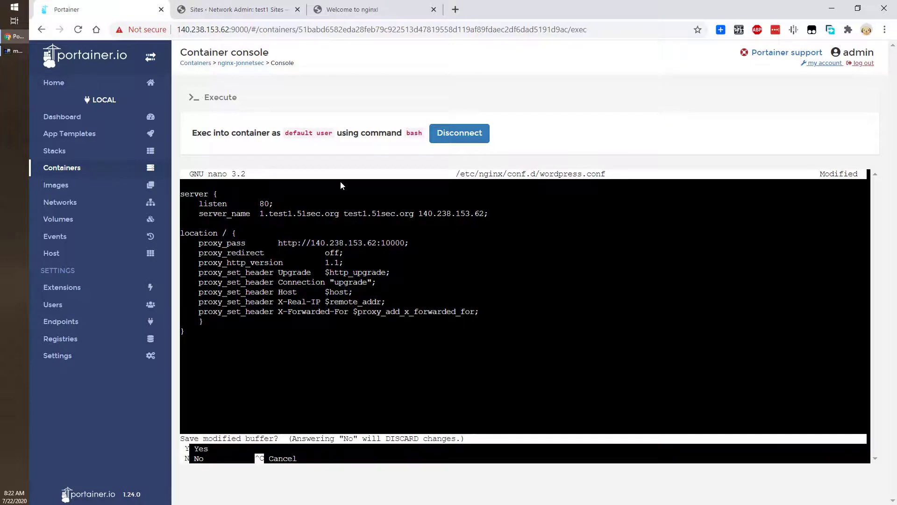
key(y)
key(Return)
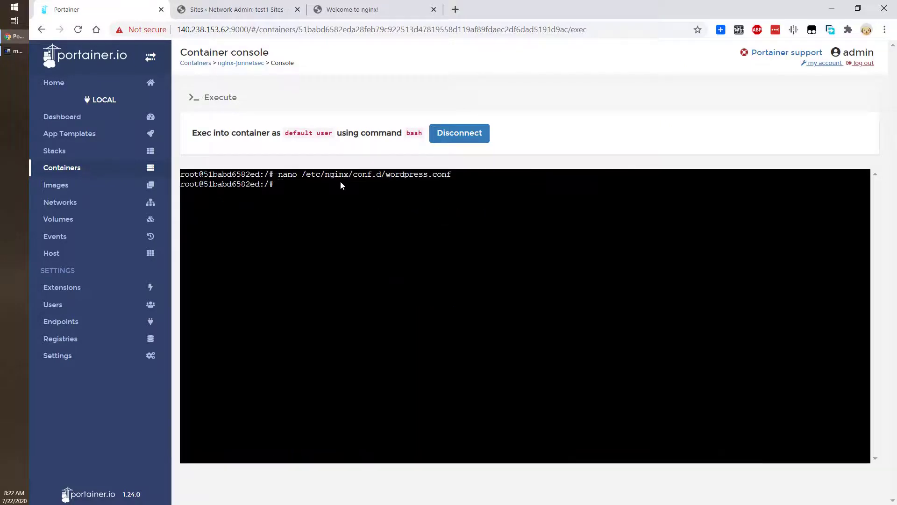
- Restart nginx with 'service nginx restart'
text(service nginx restart)
key(Return)
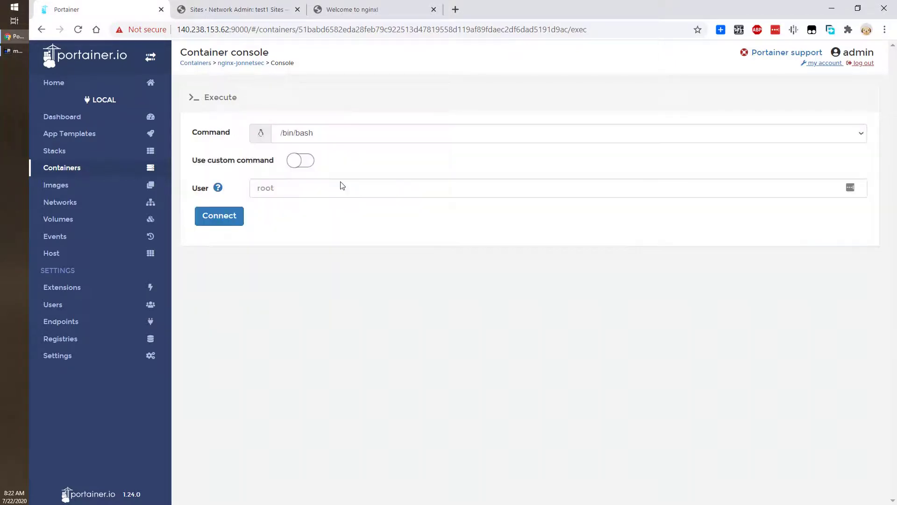
click(364, 7)
- Visit 1.test1.51sec.org from the Sites list and reload until its Hello world! page appears
click(254, 7)
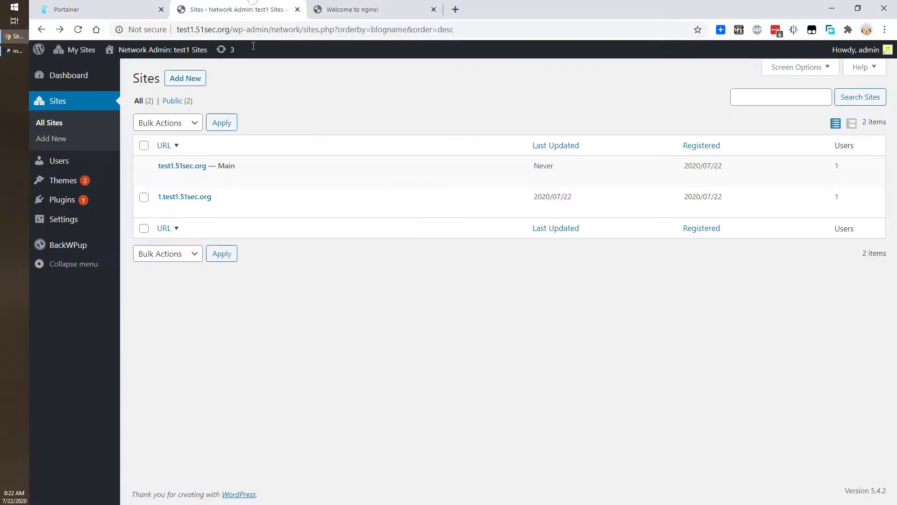
click(347, 210)
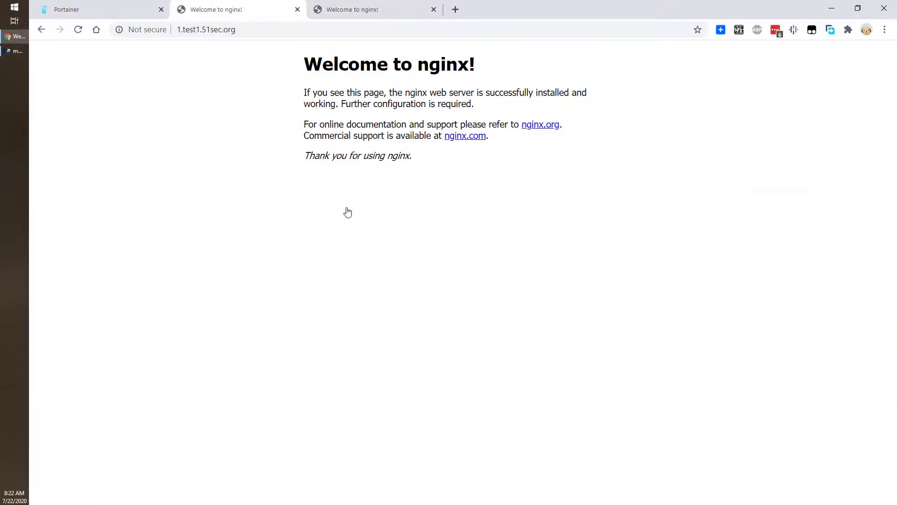
key(F5)
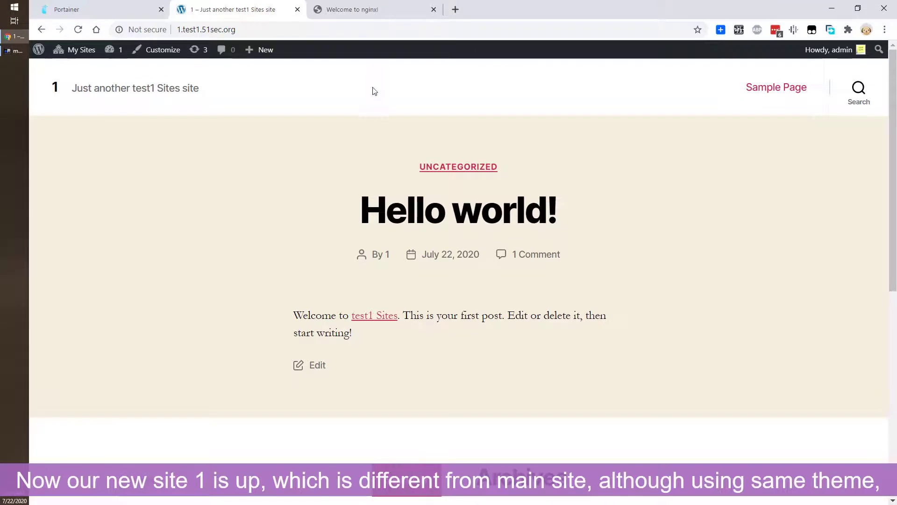
drag(202, 88, 59, 99)
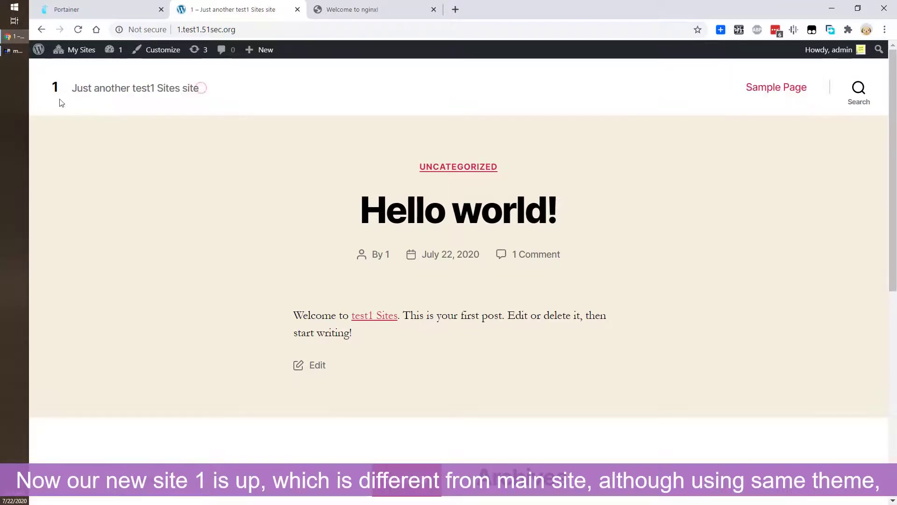
click(183, 32)
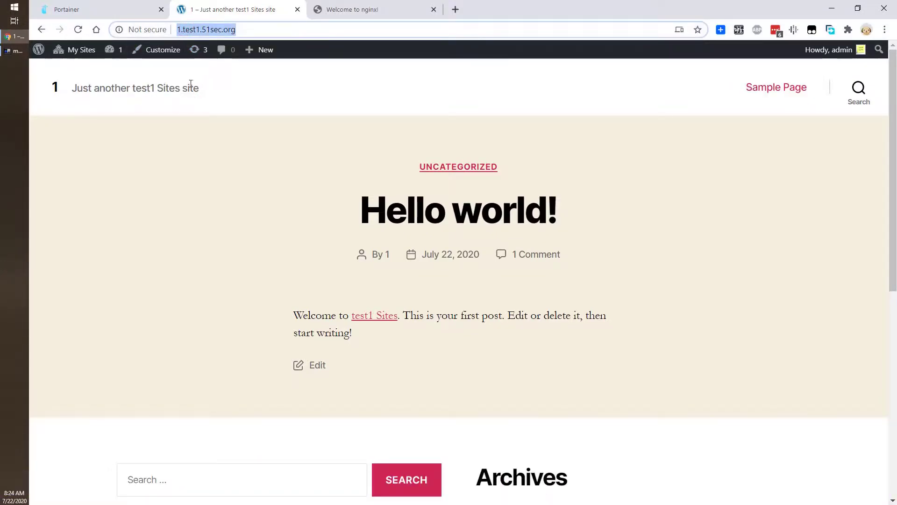